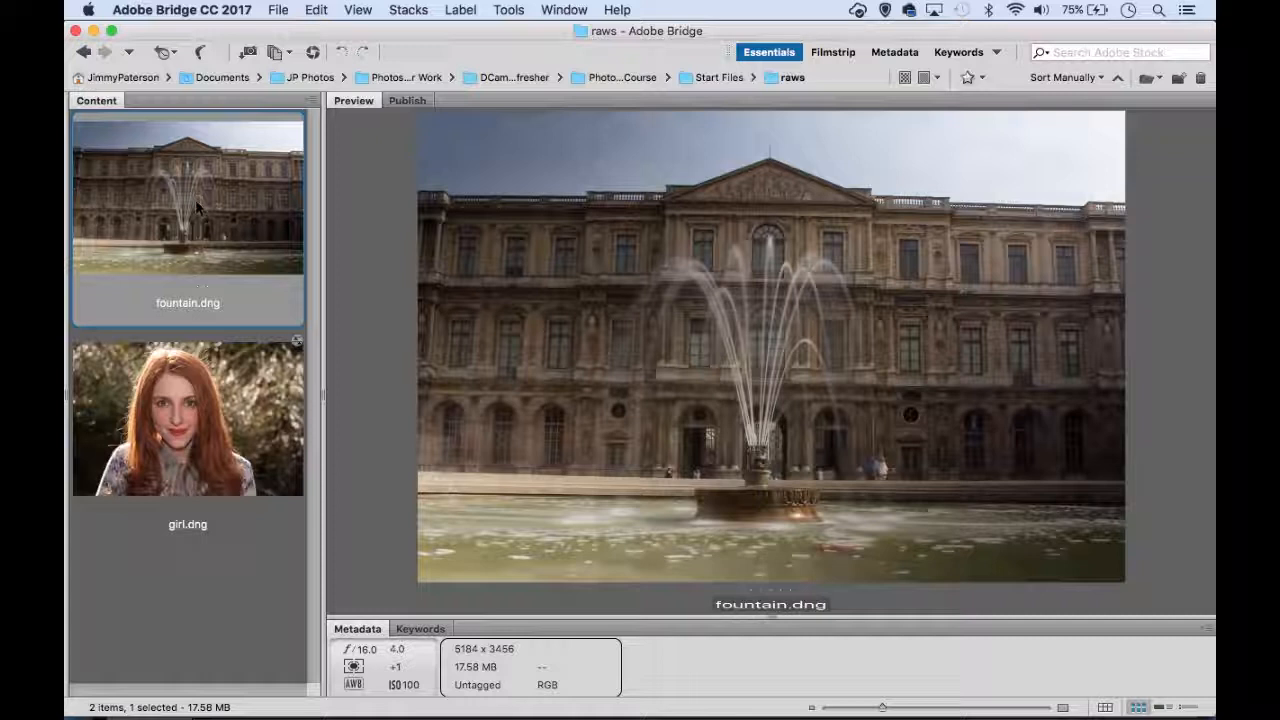
# - Open fountain.dng in Camera Raw
pyautogui.rightClick(245, 178)
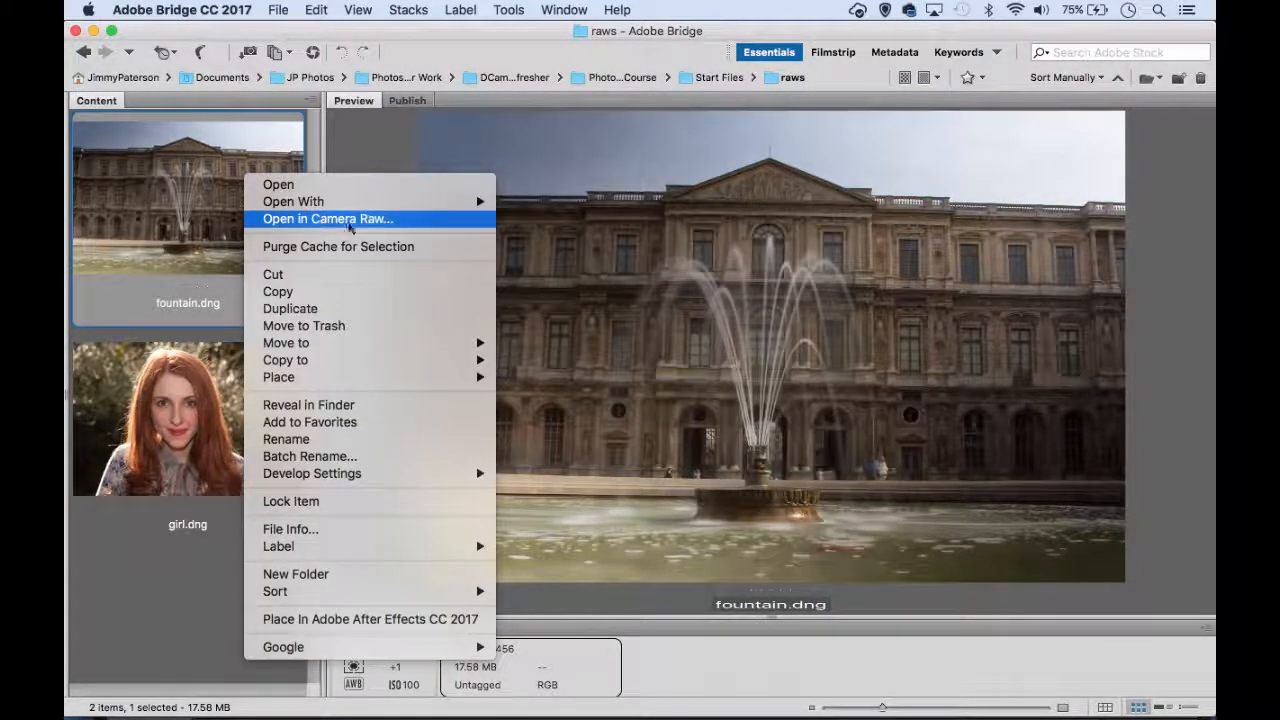
pyautogui.click(354, 219)
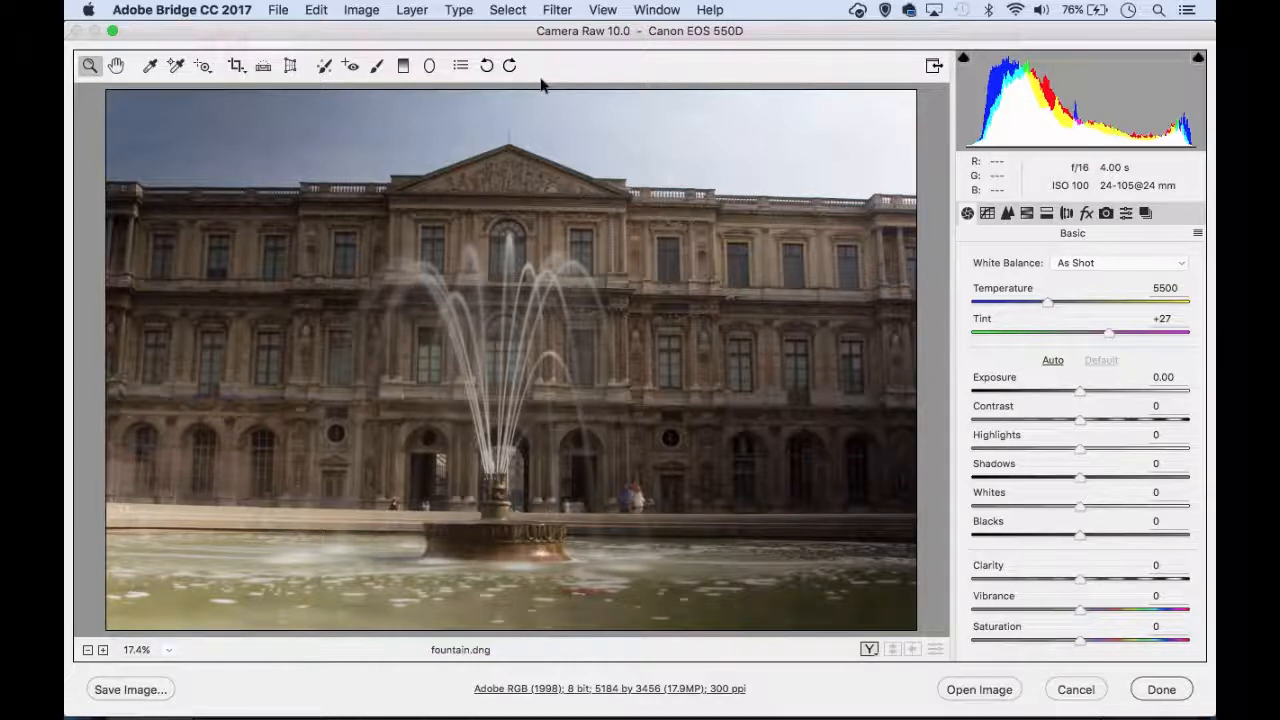
# - Look through the Camera Raw adjustment panels from Tone Curve to Snapshots and return to the Basic settings
pyautogui.click(987, 214)
pyautogui.click(1007, 214)
pyautogui.click(1027, 214)
pyautogui.click(1047, 214)
pyautogui.click(1068, 214)
pyautogui.click(1087, 214)
pyautogui.click(1106, 214)
pyautogui.click(1126, 214)
pyautogui.click(1146, 214)
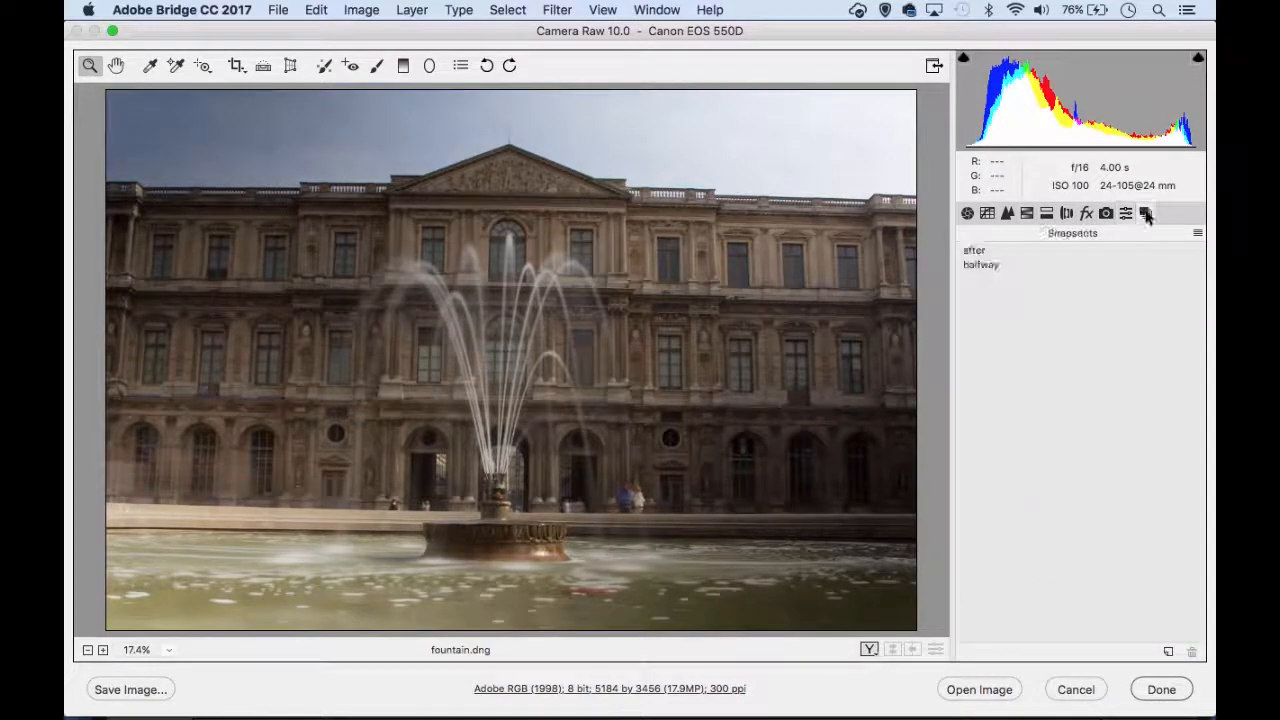
pyautogui.click(967, 214)
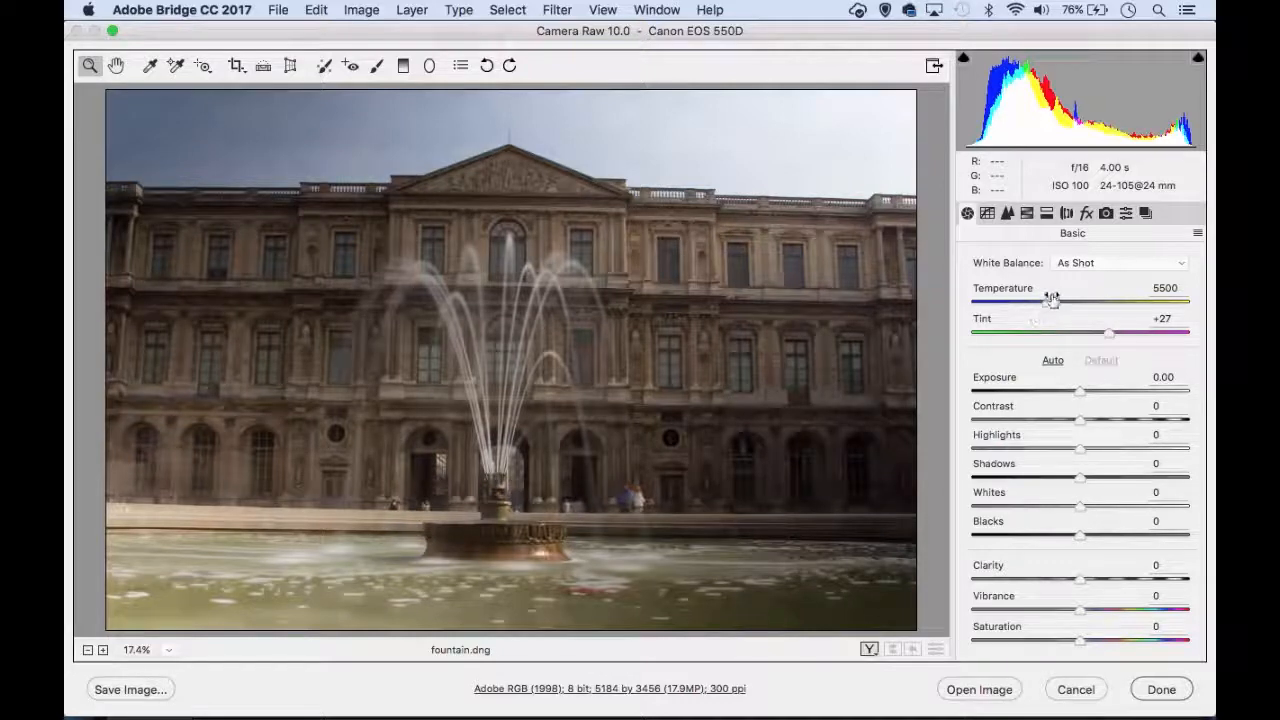
# - Review the white balance presets, keep As Shot, and adjust Temperature to 4650 and Tint to +25
pyautogui.click(1096, 265)
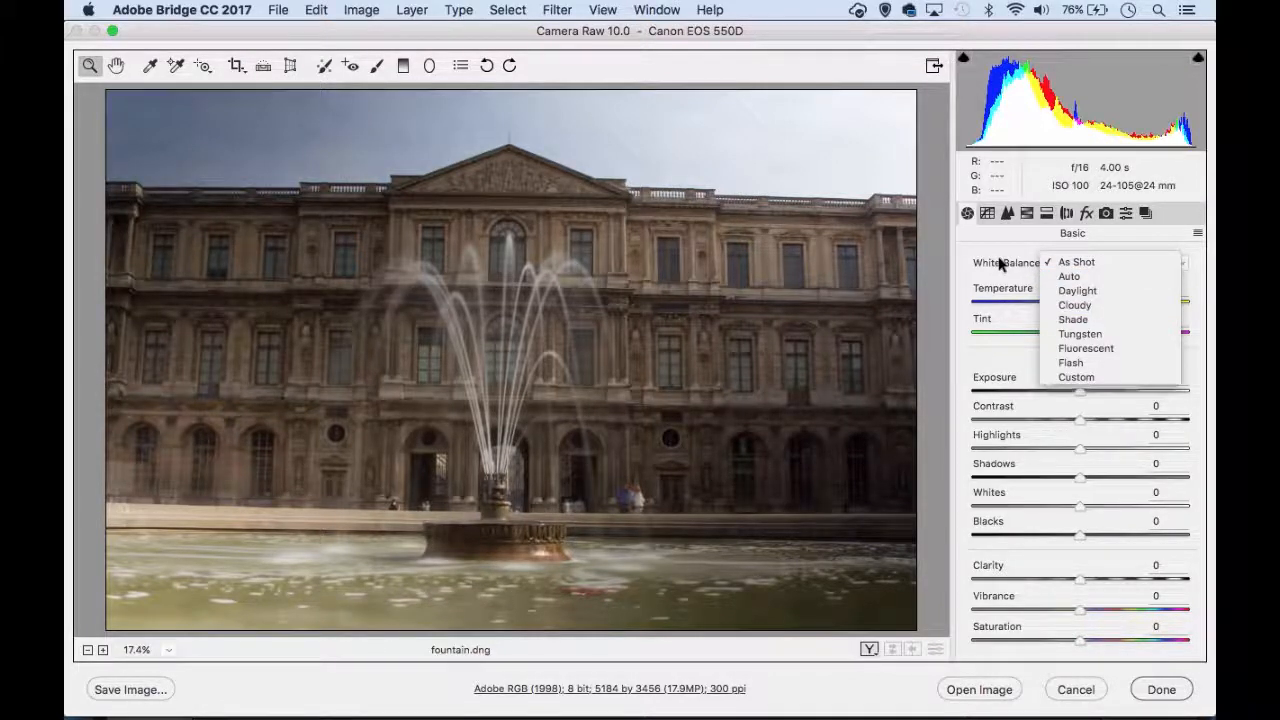
pyautogui.click(1062, 263)
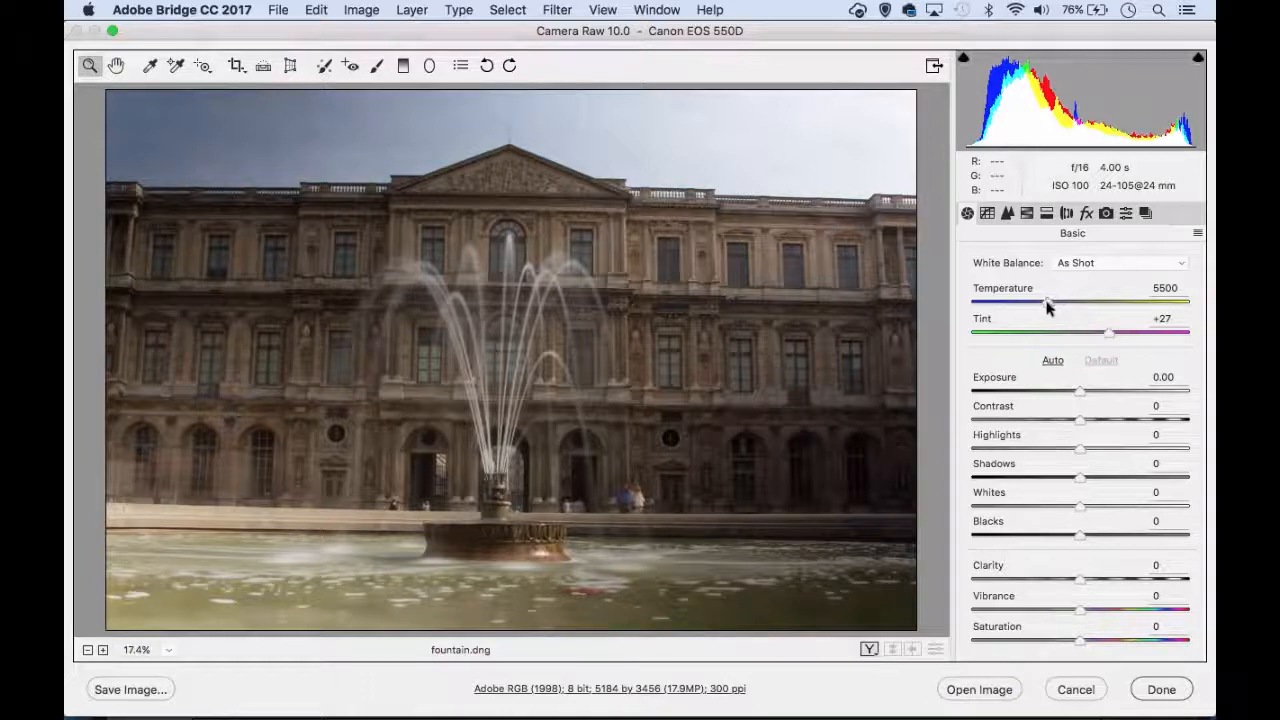
pyautogui.moveTo(1047, 305)
pyautogui.mouseDown()
pyautogui.moveTo(1006, 308)
pyautogui.moveTo(1118, 308)
pyautogui.moveTo(1034, 318)
pyautogui.mouseUp()
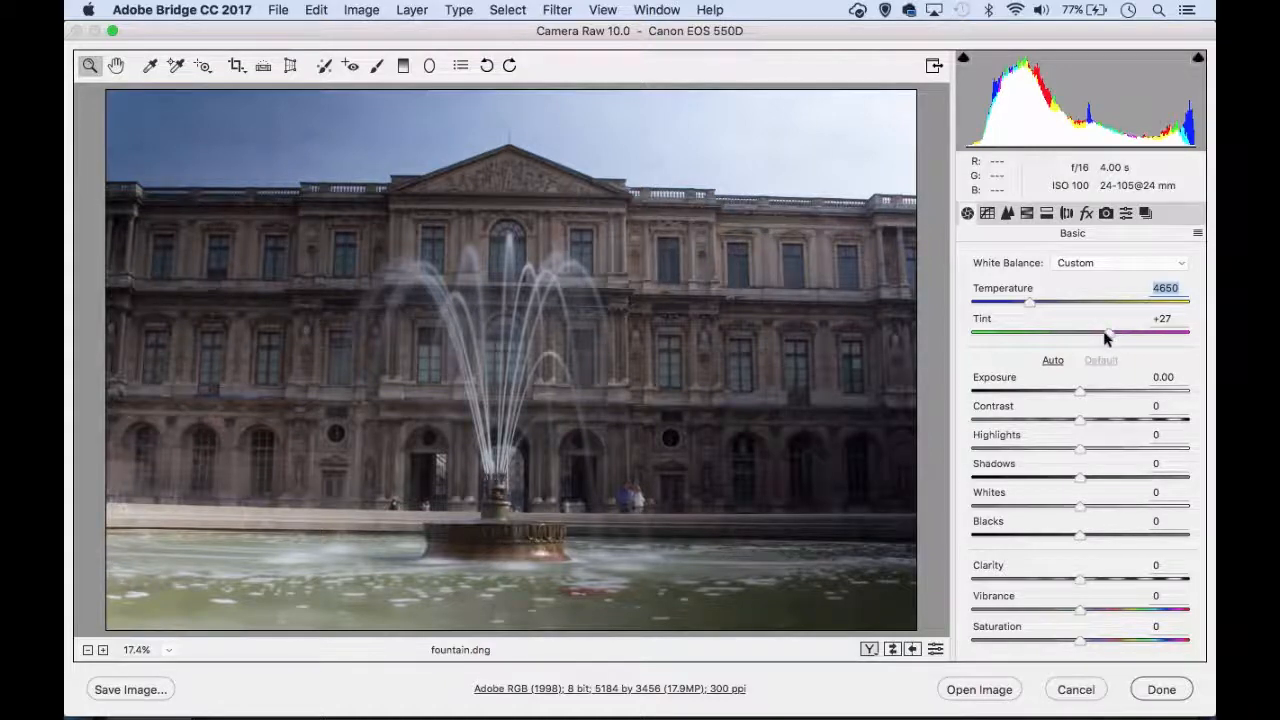
pyautogui.moveTo(1109, 339)
pyautogui.mouseDown()
pyautogui.moveTo(1143, 334)
pyautogui.moveTo(1014, 340)
pyautogui.moveTo(1107, 332)
pyautogui.mouseUp()
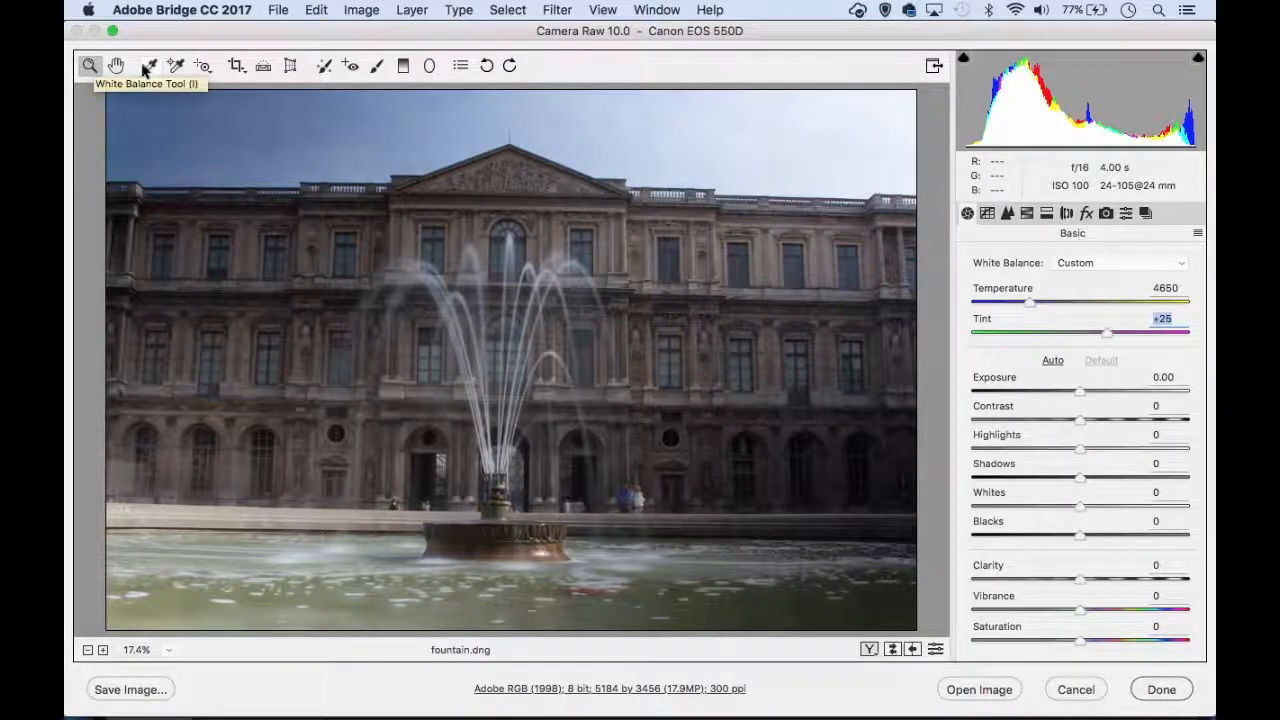
# - Sample the white balance from the light-clothed figure, the green water and the facade, finishing on the light-clothed figure
pyautogui.click(149, 66)
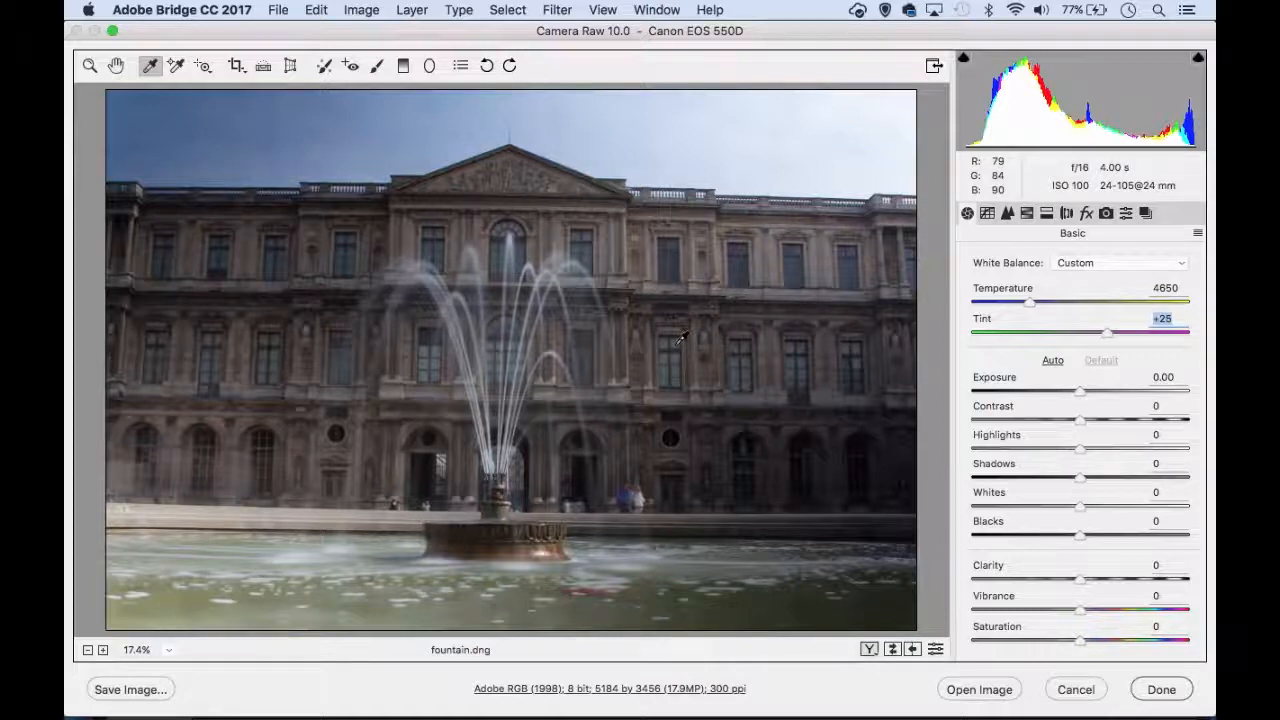
pyautogui.click(640, 492)
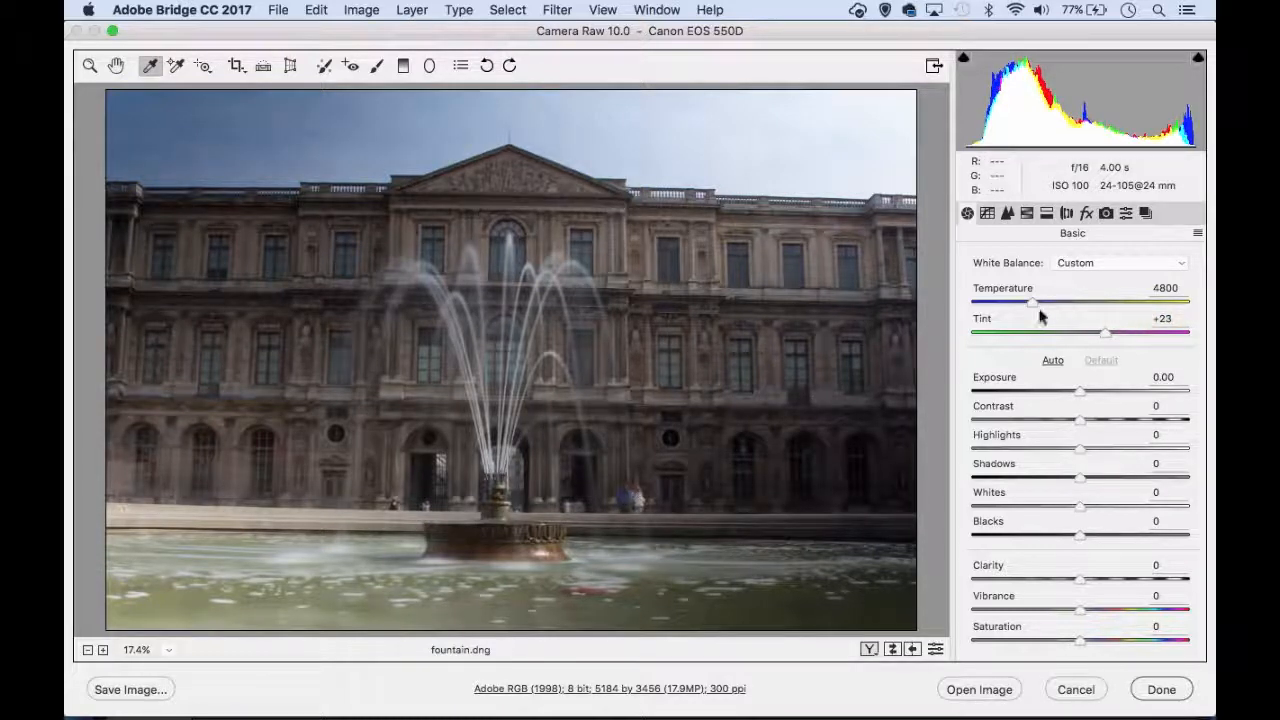
pyautogui.click(767, 611)
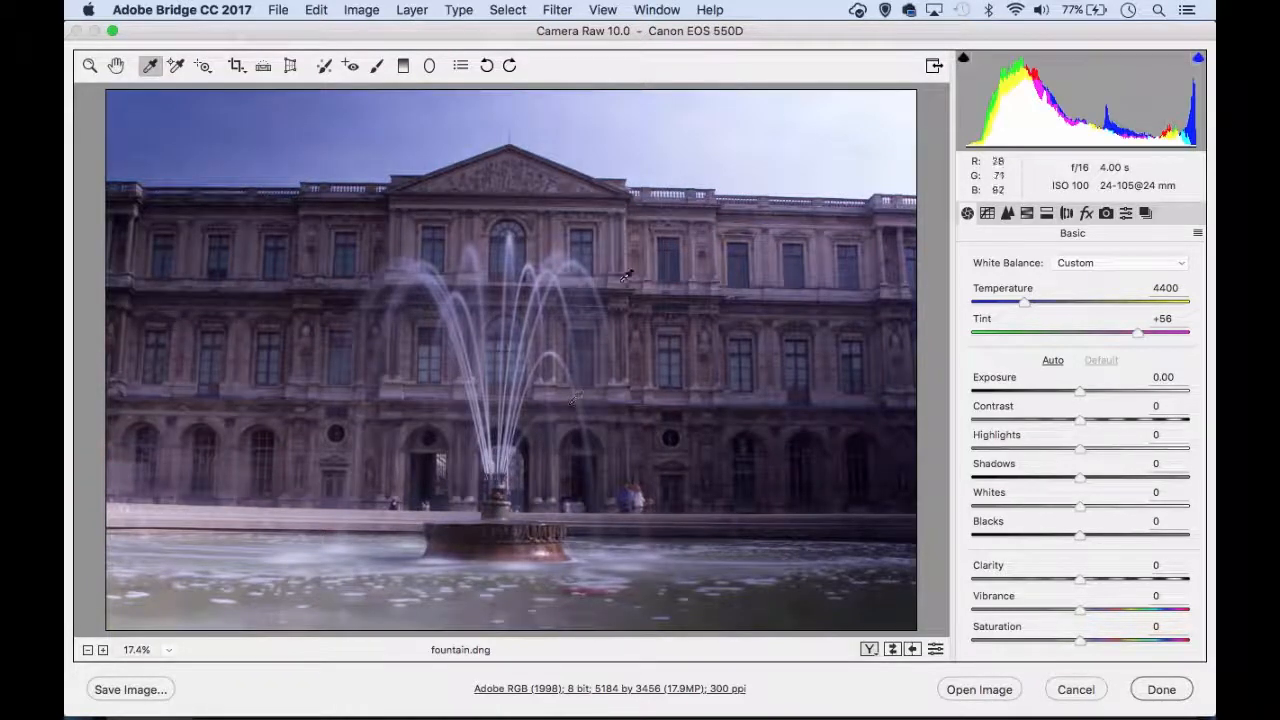
pyautogui.click(622, 280)
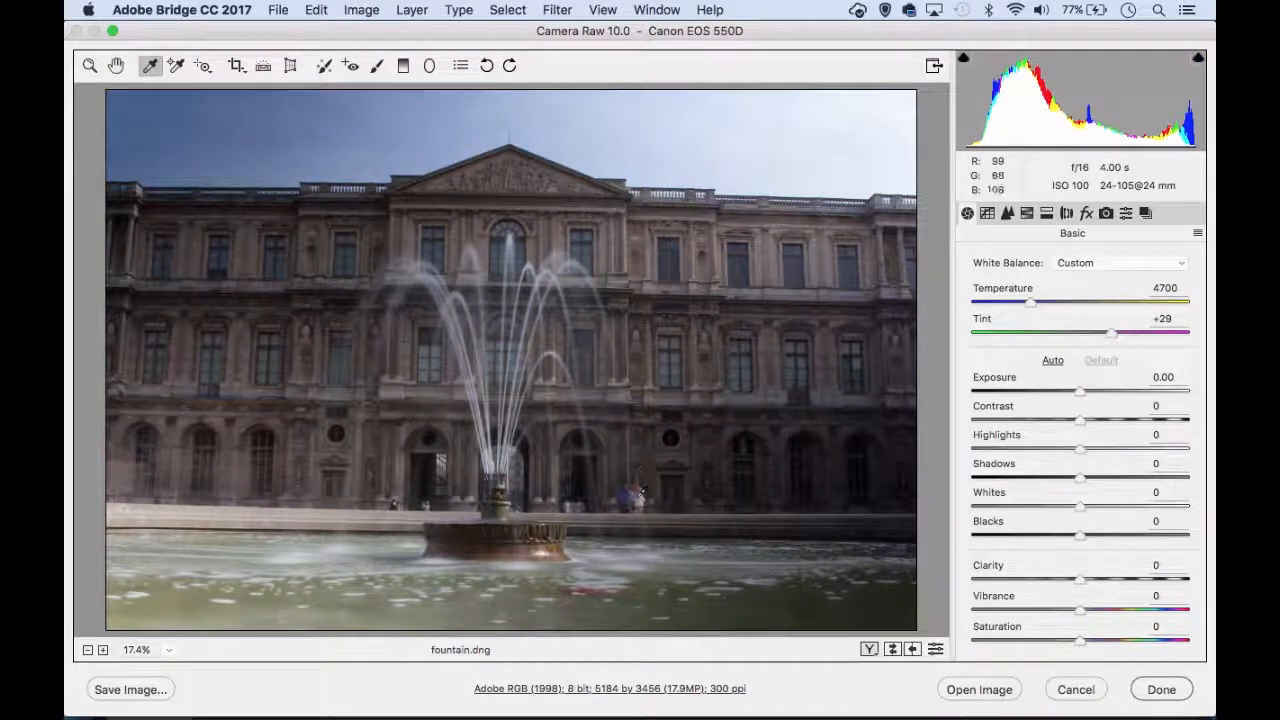
pyautogui.click(638, 496)
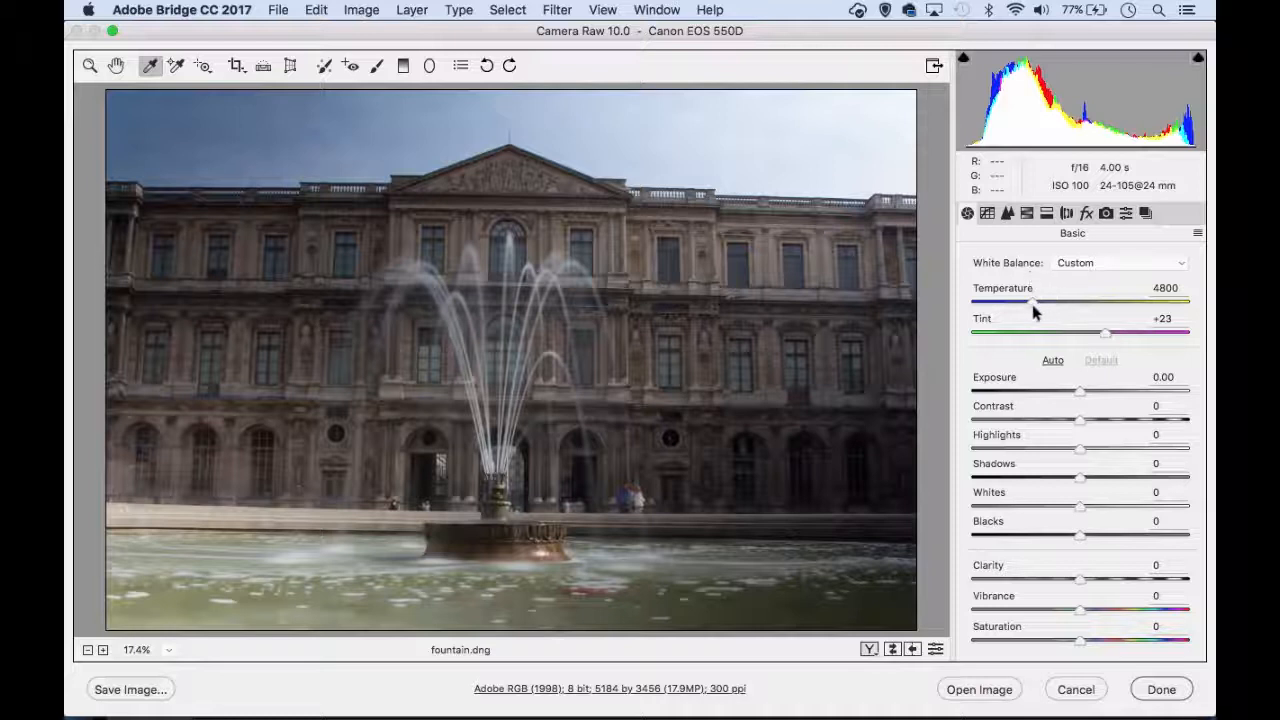
# - Set the white balance Temperature to 4650 and the Tint to +25
pyautogui.moveTo(1030, 300); pyautogui.dragTo(1027, 301)
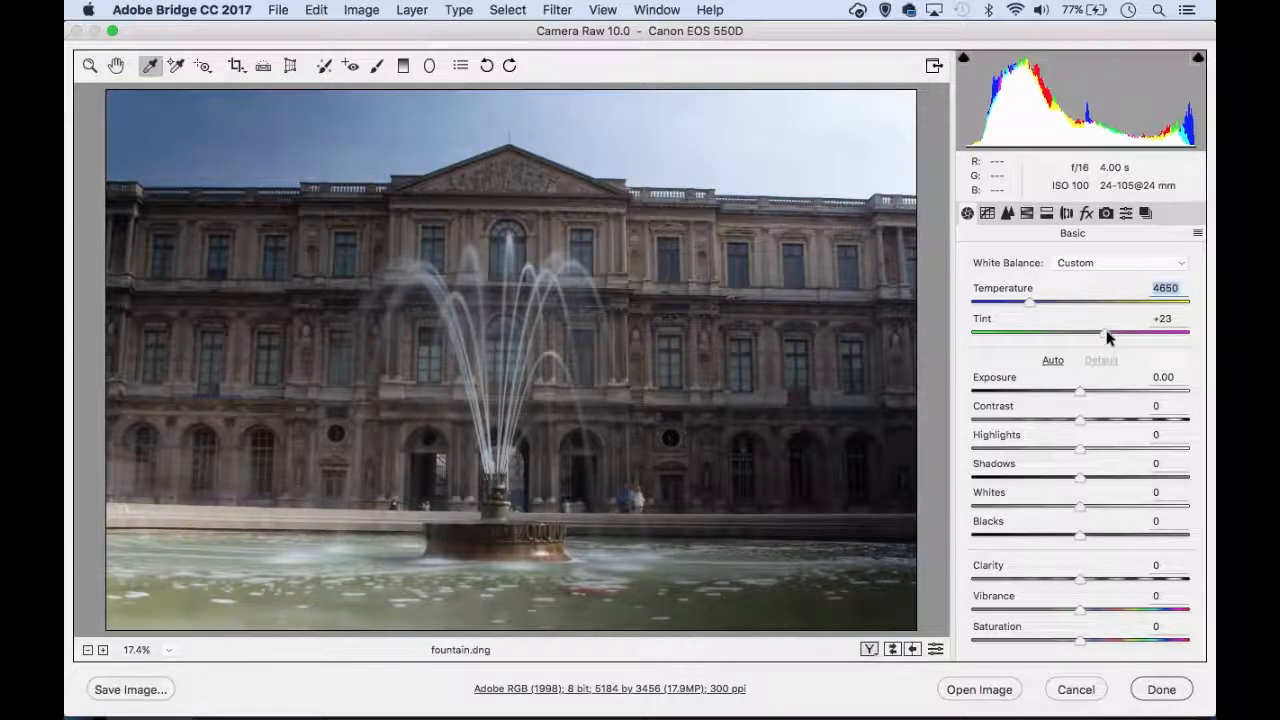
pyautogui.moveTo(1106, 331); pyautogui.dragTo(1108, 337)
pyautogui.click(1108, 336)
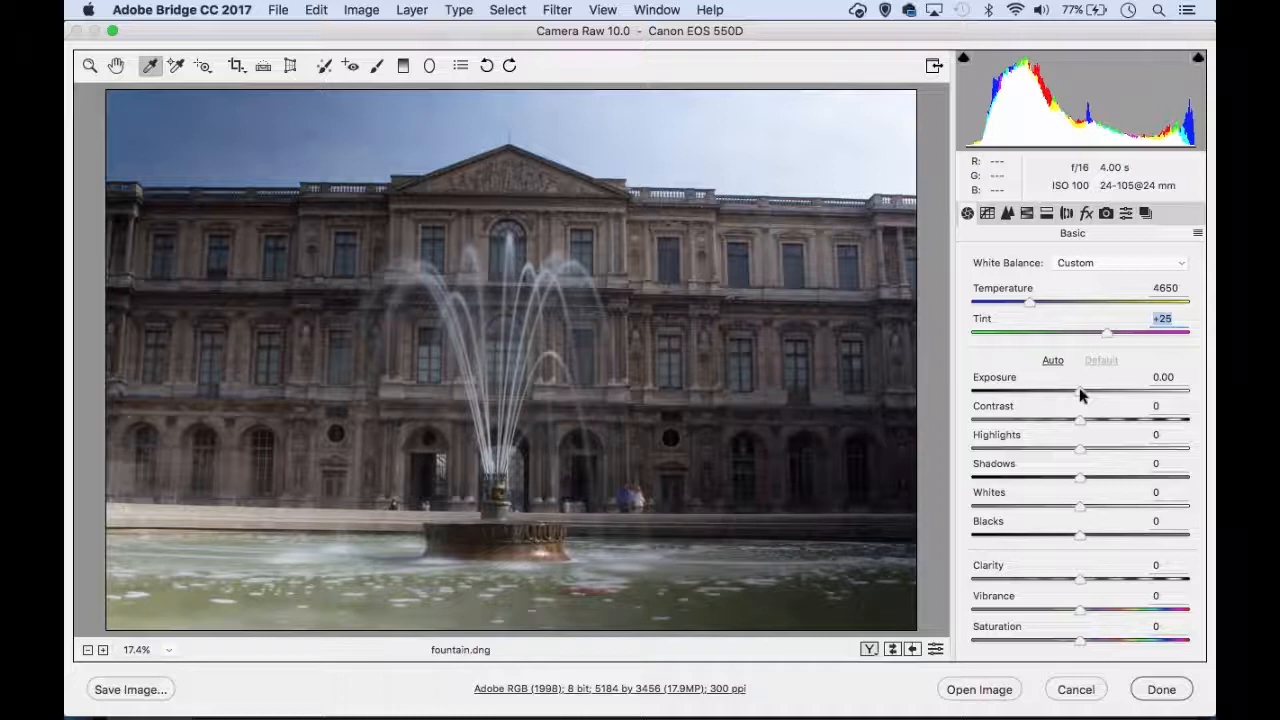
# - Brighten the photo with Exposure +0.60 and raise the Contrast to +16
pyautogui.moveTo(1079, 390)
pyautogui.mouseDown()
pyautogui.moveTo(1120, 393)
pyautogui.moveTo(1026, 397)
pyautogui.moveTo(1079, 397)
pyautogui.mouseUp()
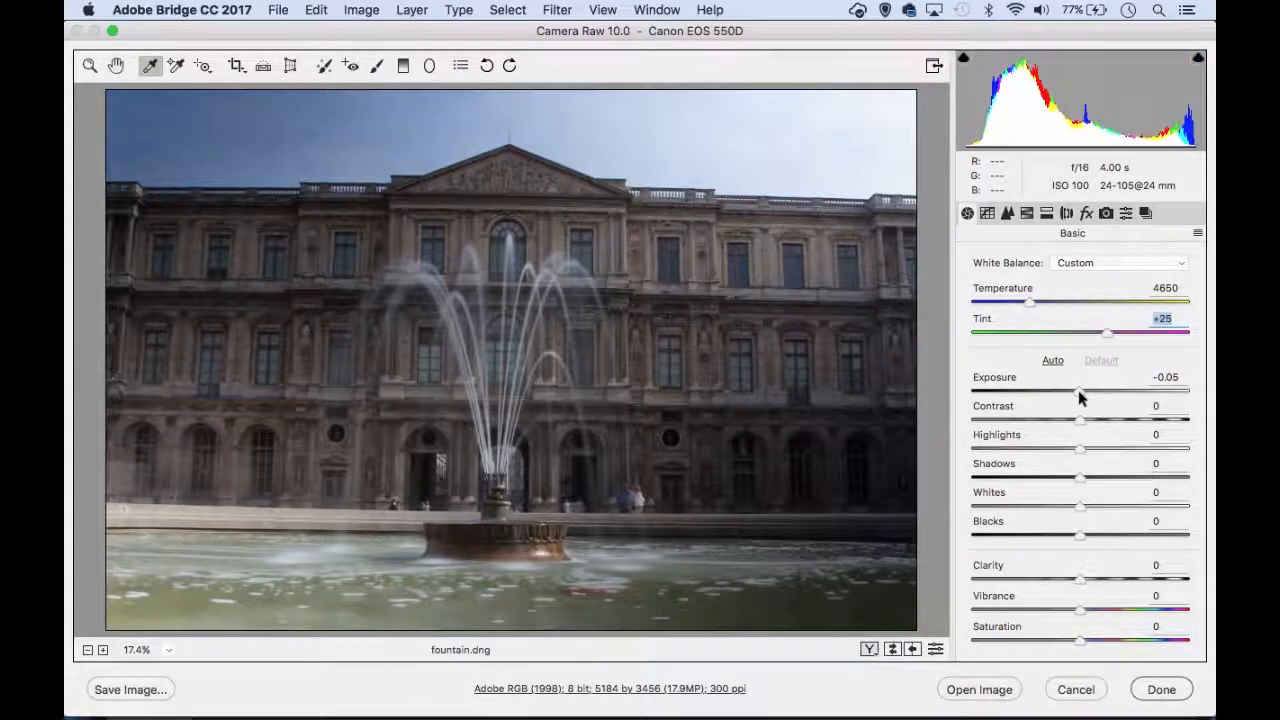
pyautogui.moveTo(1079, 397); pyautogui.dragTo(1093, 395)
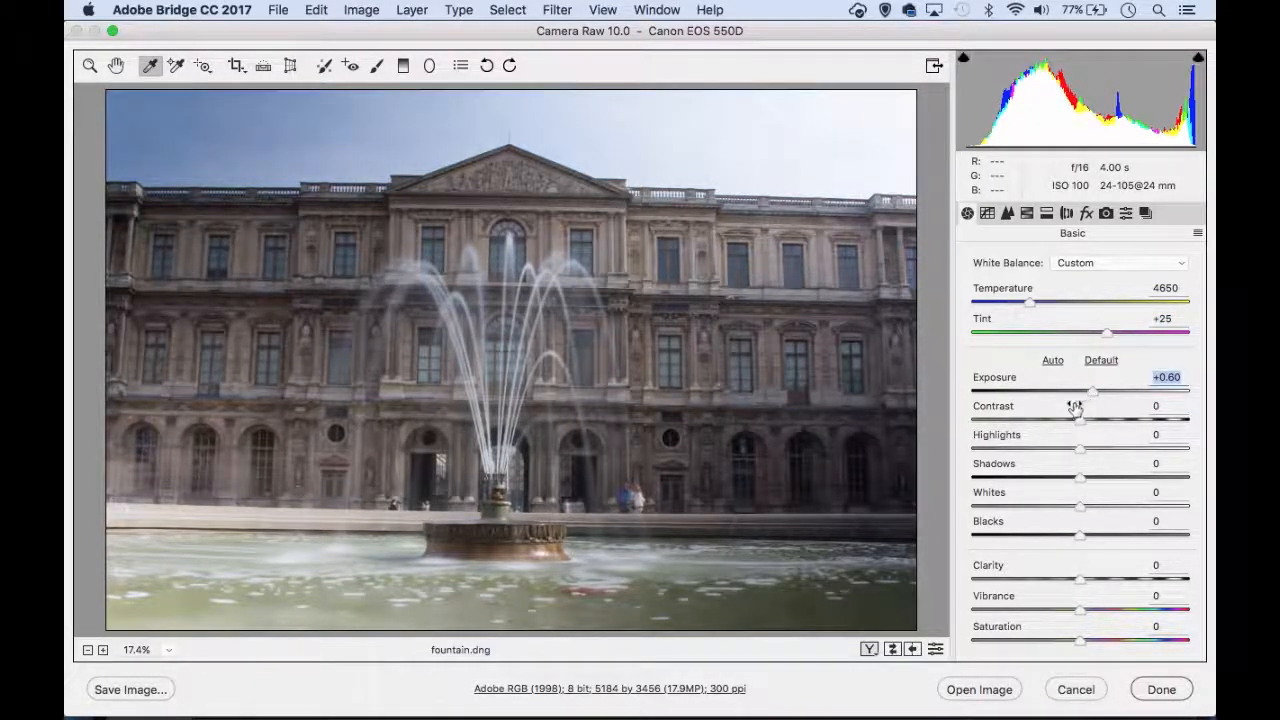
pyautogui.moveTo(1080, 425); pyautogui.dragTo(1098, 430)
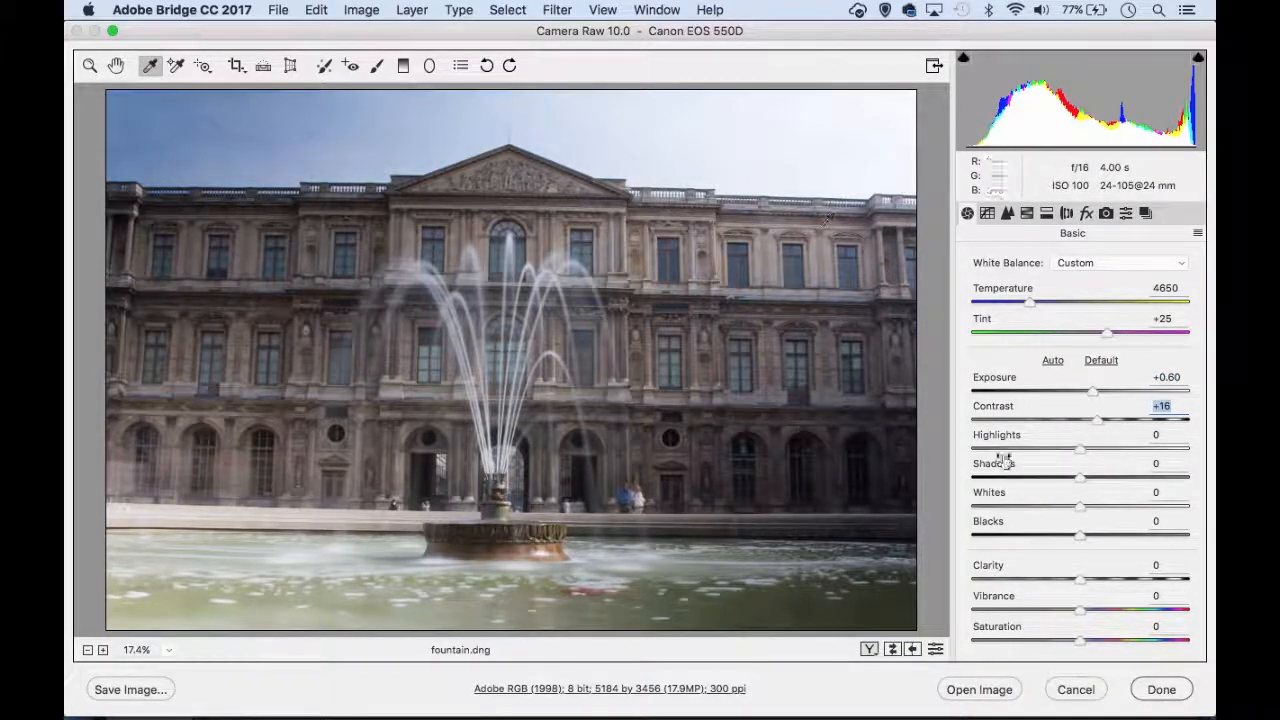
# - Try the Highlights at -100 and at a strong positive value, resetting them to 0 each time
pyautogui.moveTo(1080, 453); pyautogui.dragTo(938, 448)
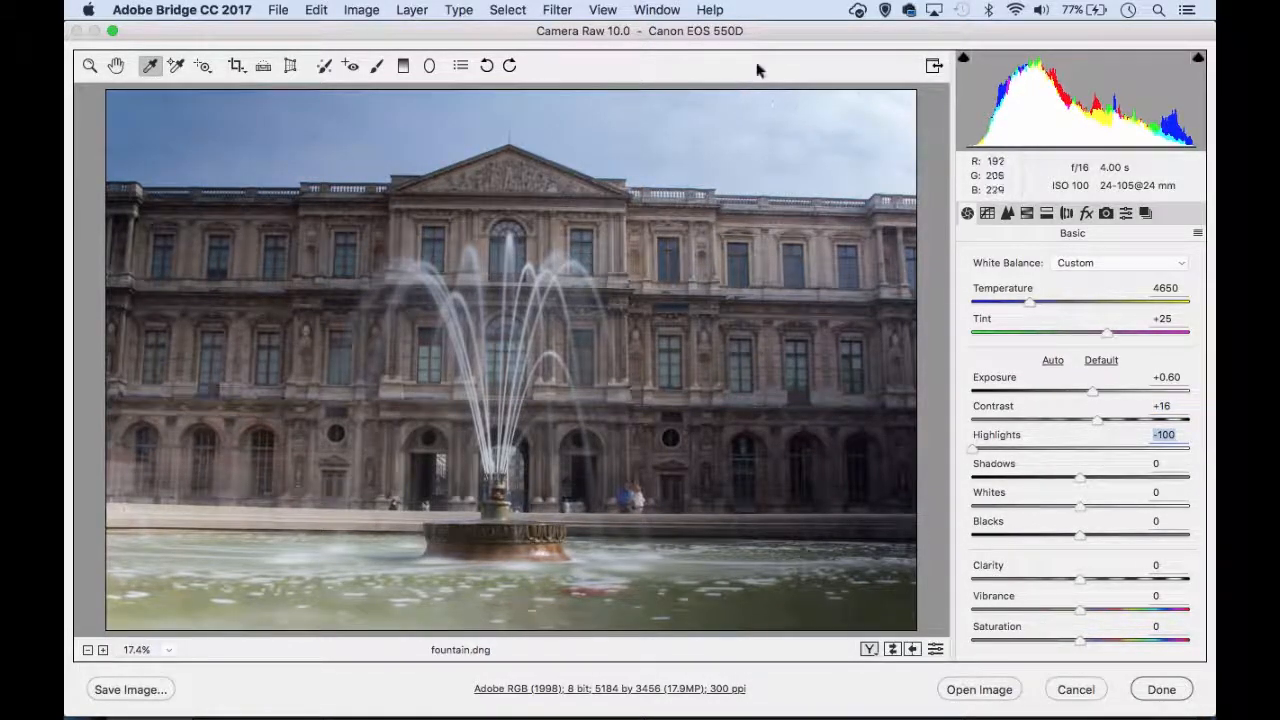
pyautogui.rightClick(766, 107)
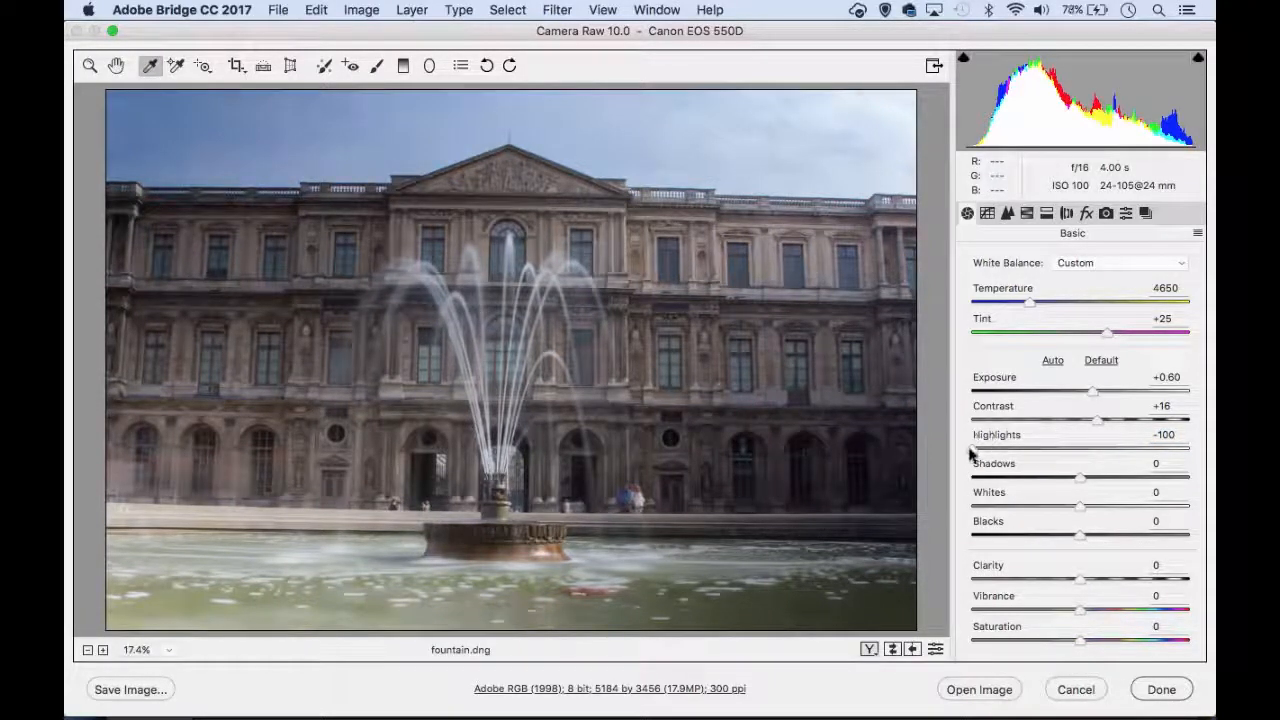
pyautogui.doubleClick(972, 450)
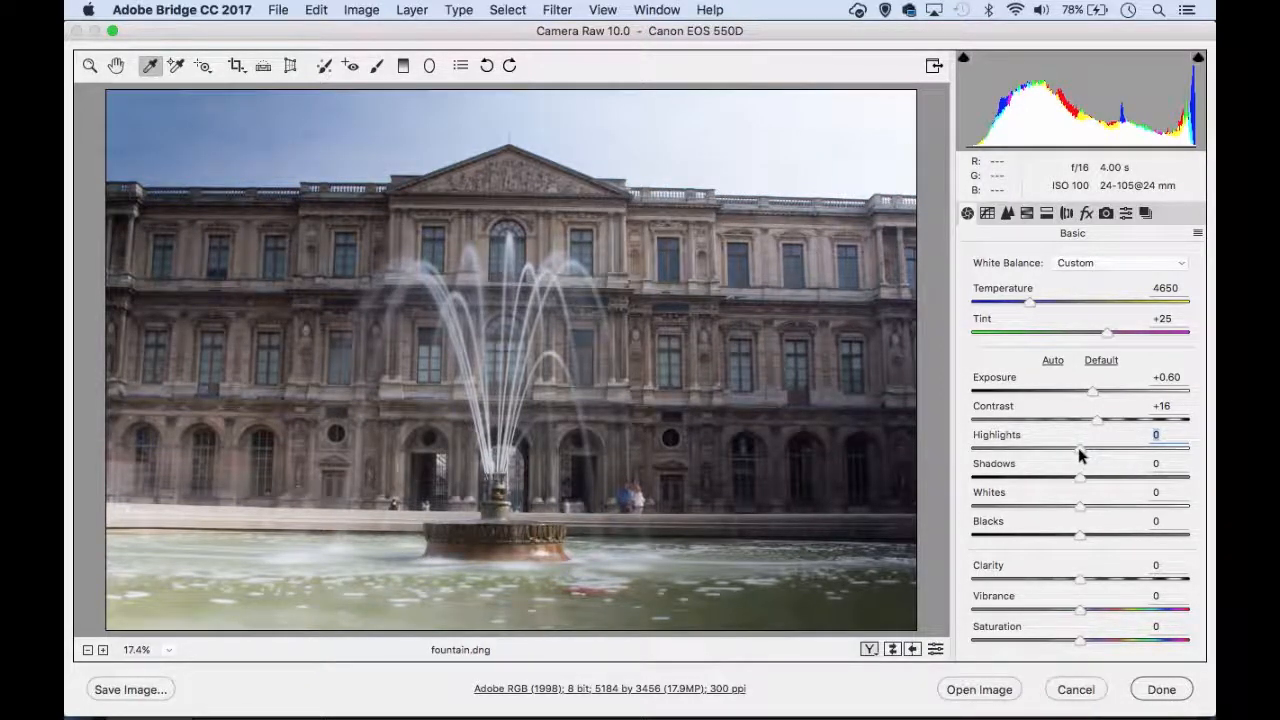
pyautogui.moveTo(1079, 455); pyautogui.dragTo(1159, 455)
pyautogui.doubleClick(1159, 455)
# - Lift the Shadows slightly to +5
pyautogui.moveTo(1077, 486)
pyautogui.mouseDown()
pyautogui.moveTo(989, 482)
pyautogui.moveTo(1211, 470)
pyautogui.moveTo(1082, 483)
pyautogui.mouseUp()
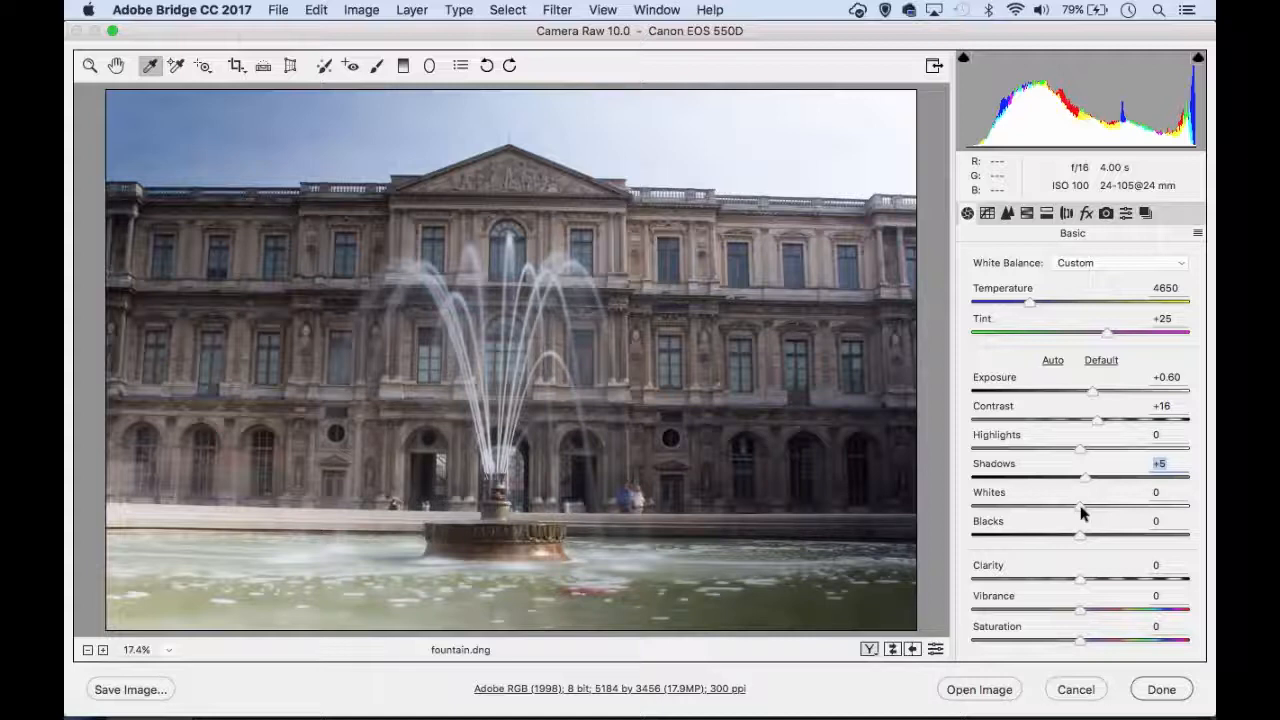
# - Try extreme tonal limits with Whites at +99 and Blacks at -100, and reset both to 0
pyautogui.moveTo(1080, 511); pyautogui.dragTo(1188, 507)
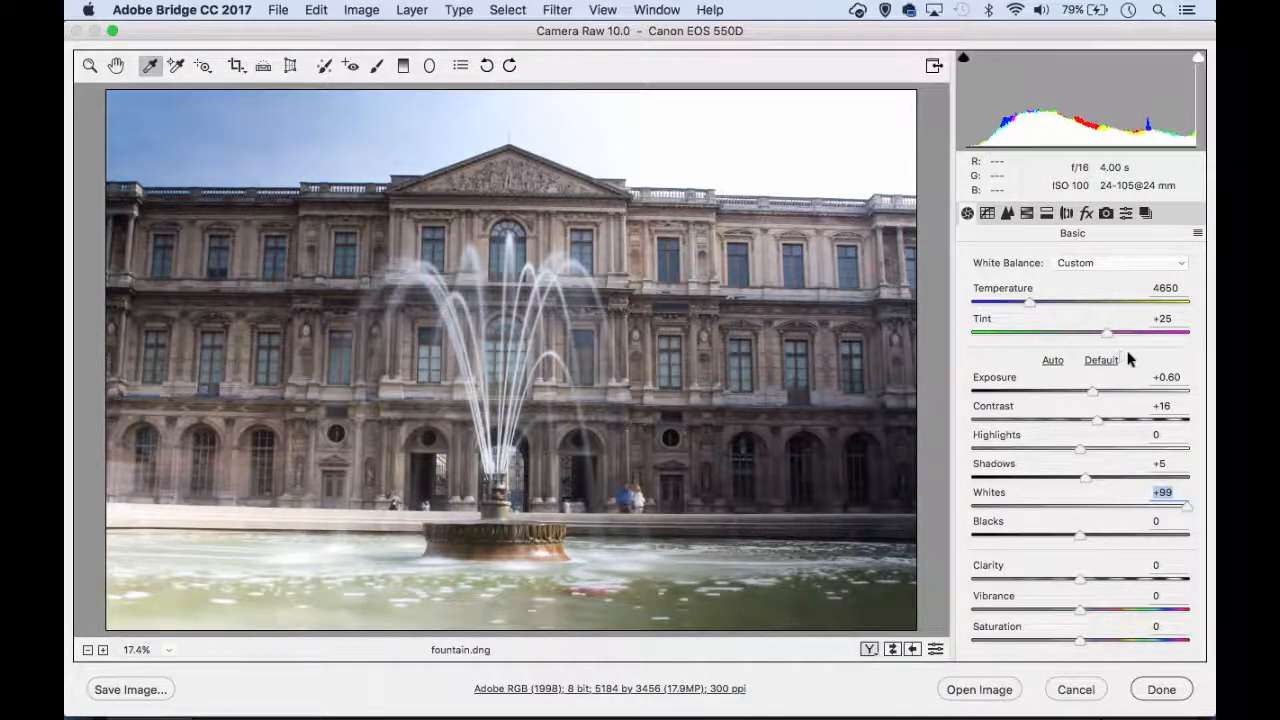
pyautogui.moveTo(1080, 537); pyautogui.dragTo(949, 523)
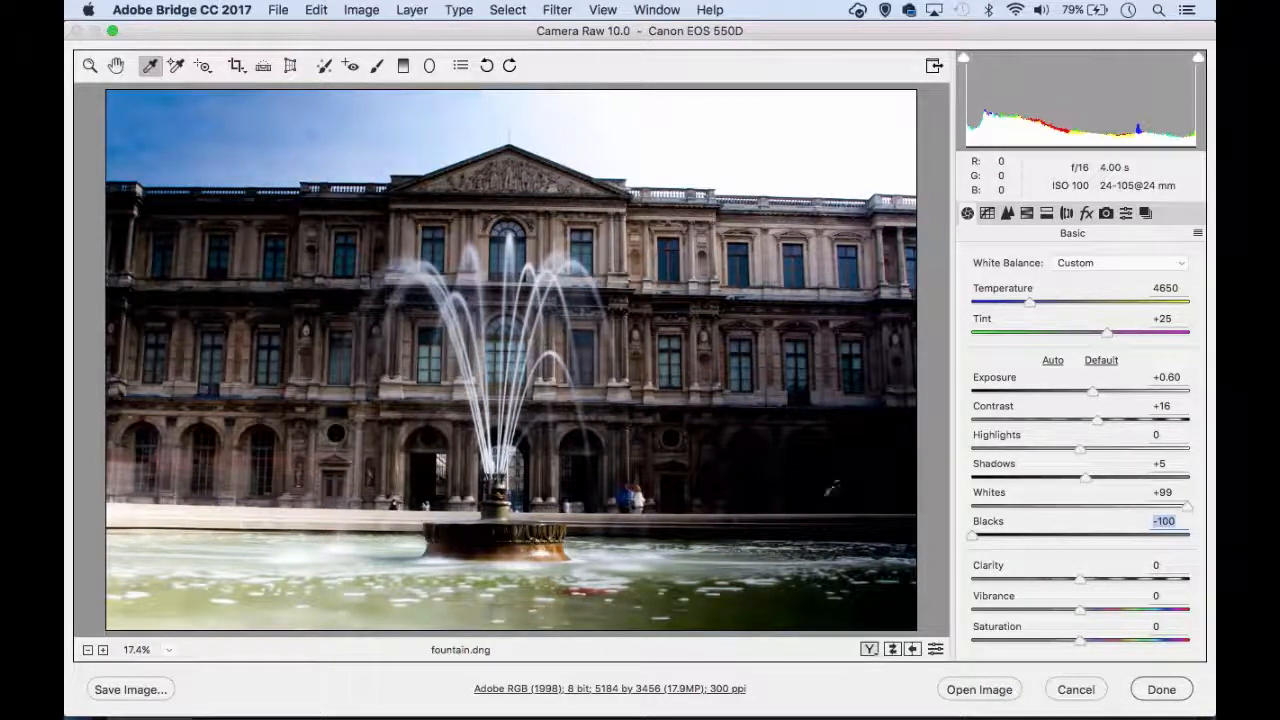
pyautogui.doubleClick(970, 541)
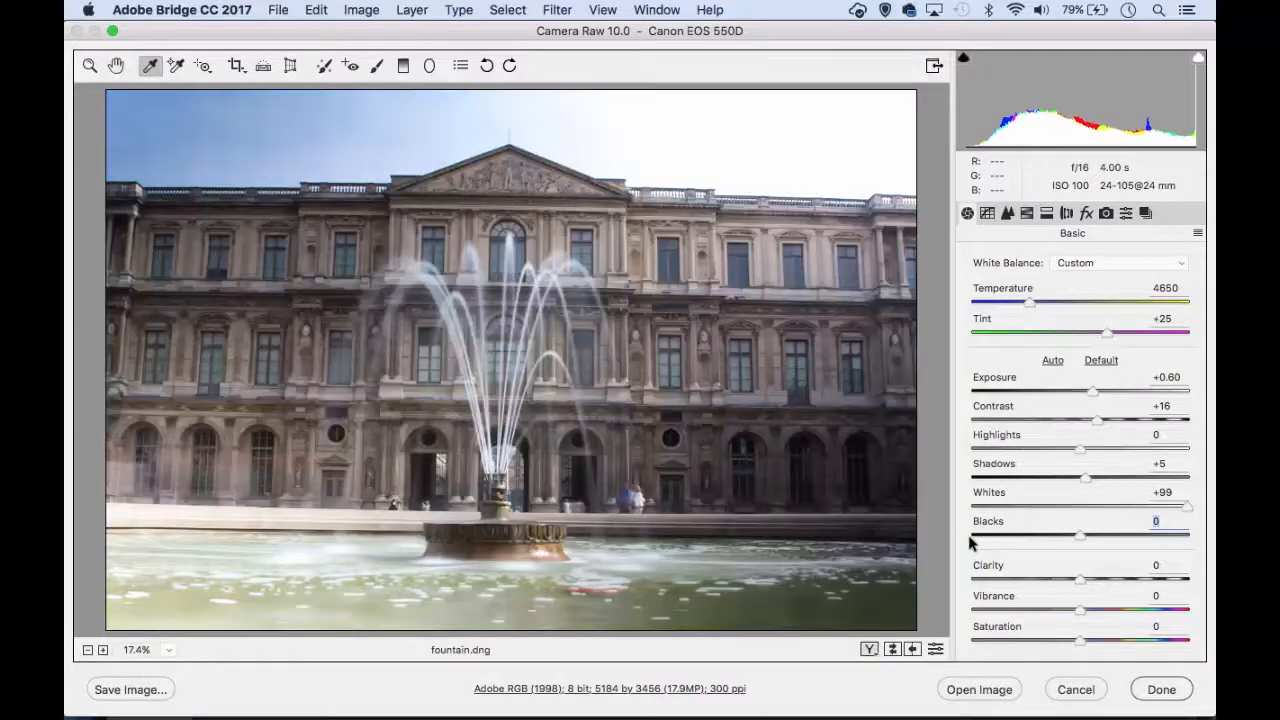
pyautogui.doubleClick(1158, 510)
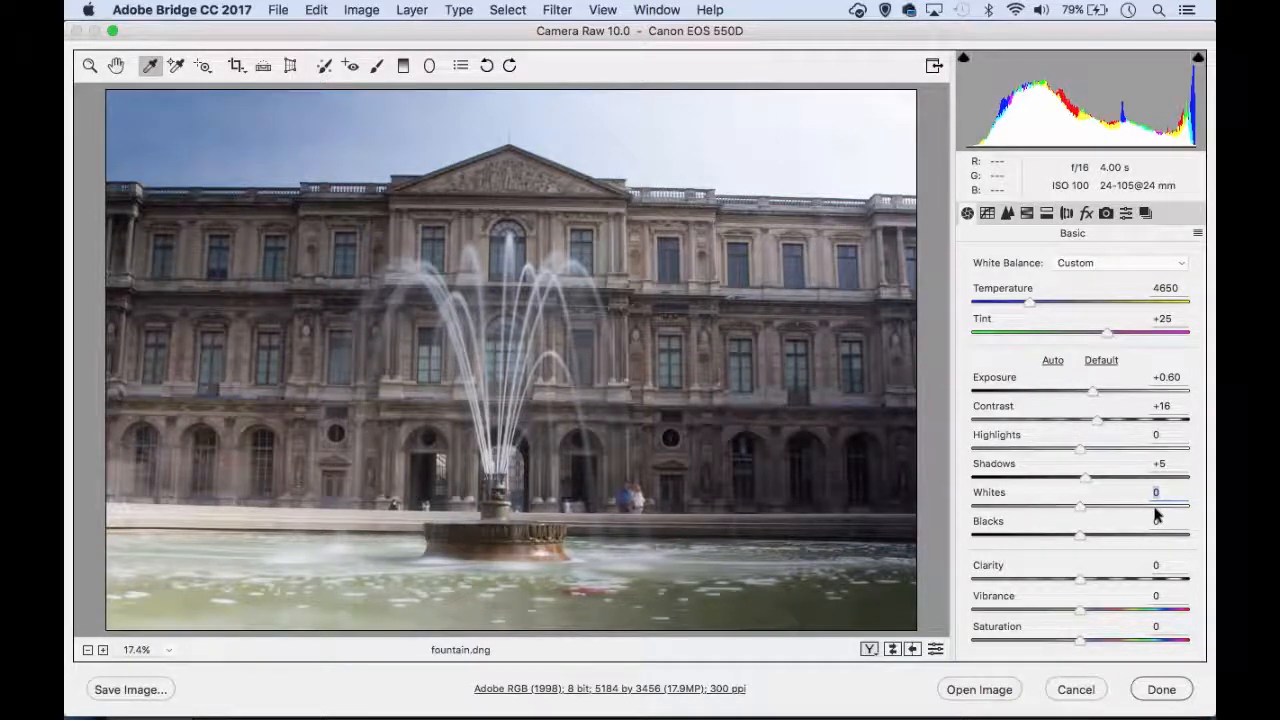
# - Set the Whites to -10 and the Blacks to -17 using the clipping preview
pyautogui.press('alt')
pyautogui.moveTo(1078, 511); pyautogui.dragTo(1062, 537)
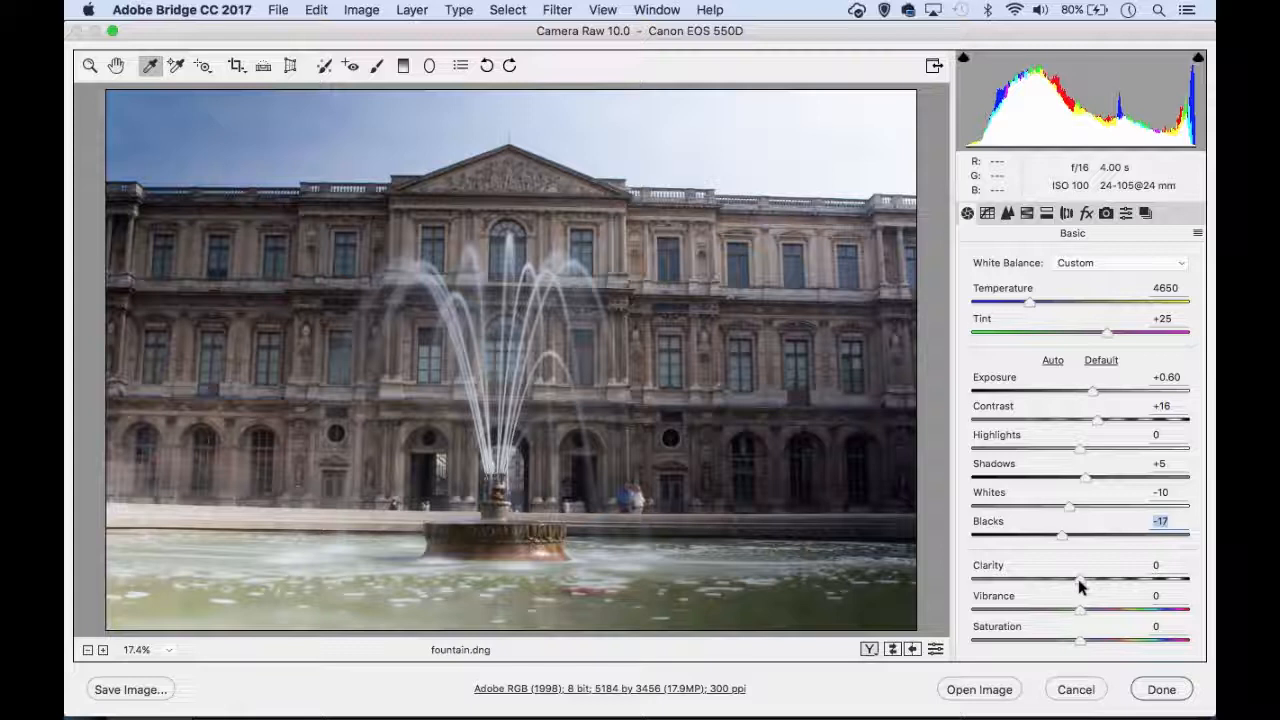
# - Compare the photo with Clarity at its maximum and at 0, and set Clarity to +26
pyautogui.moveTo(1080, 587); pyautogui.dragTo(1211, 594)
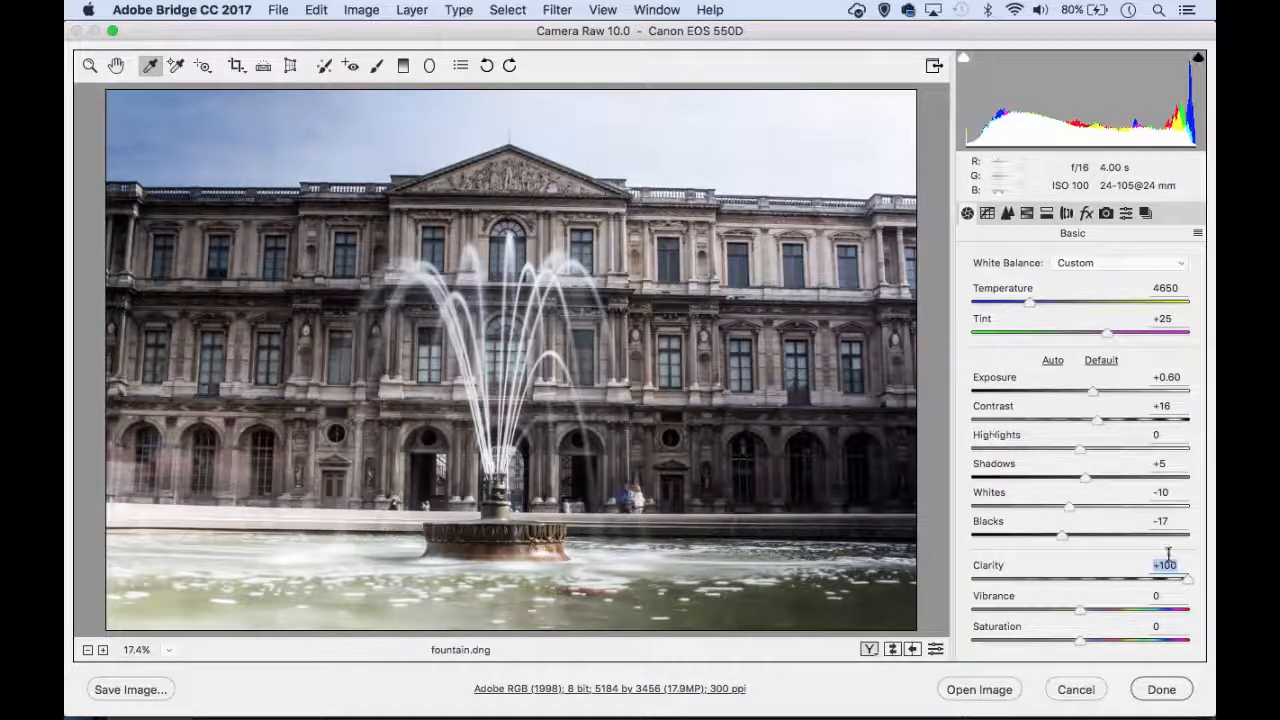
pyautogui.doubleClick(1188, 582)
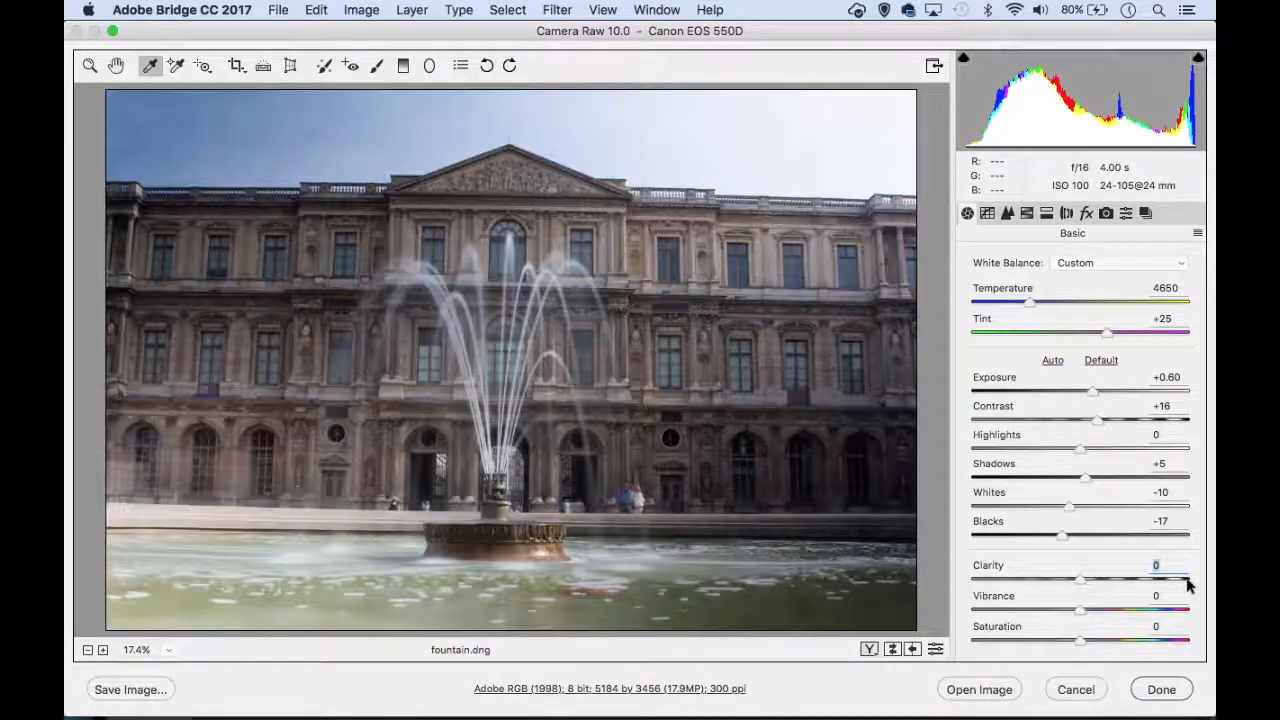
pyautogui.click(1188, 582)
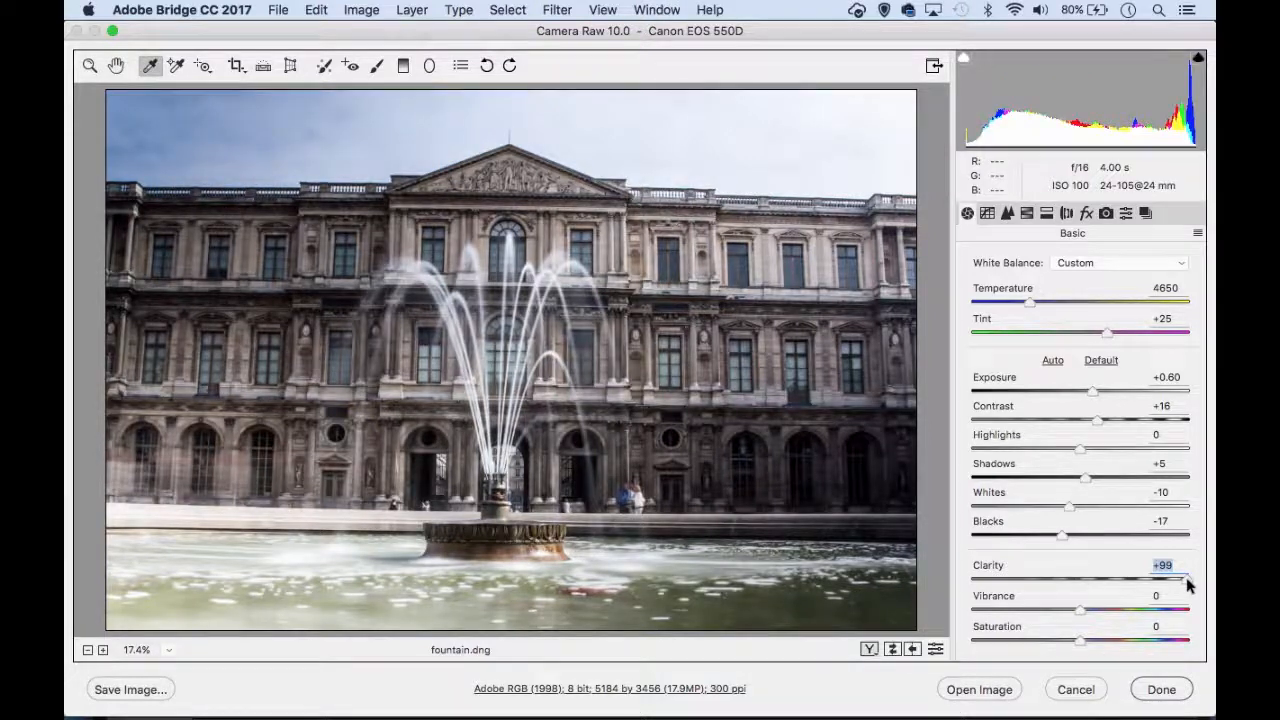
pyautogui.doubleClick(1189, 583)
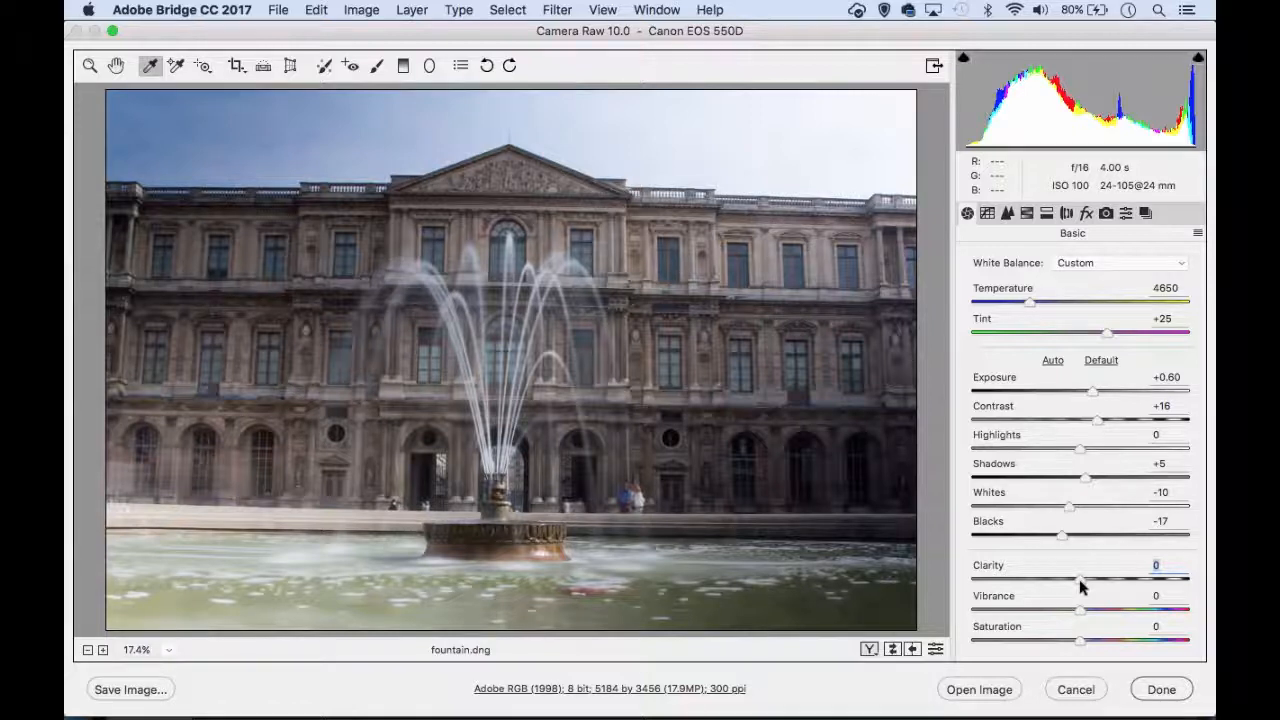
pyautogui.moveTo(1080, 585); pyautogui.dragTo(1107, 578)
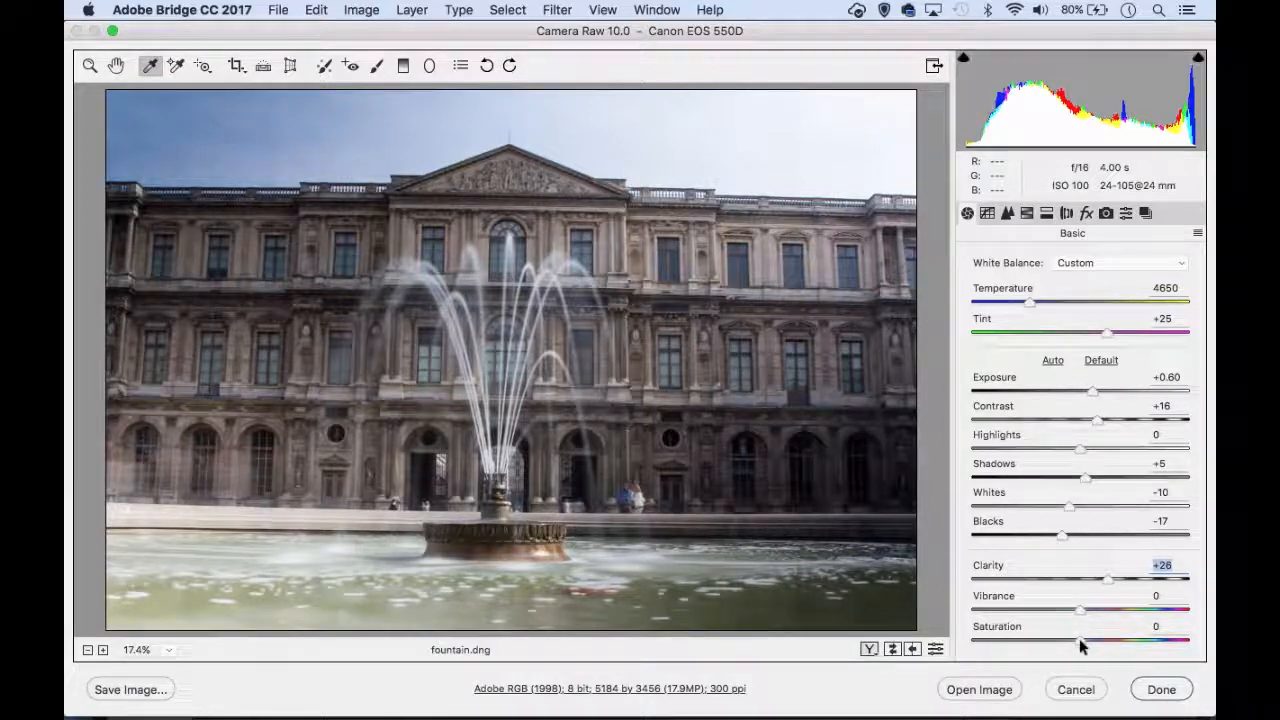
# - Try the Saturation at +100 and at -100, and reset it to 0
pyautogui.moveTo(1080, 643); pyautogui.dragTo(1206, 640)
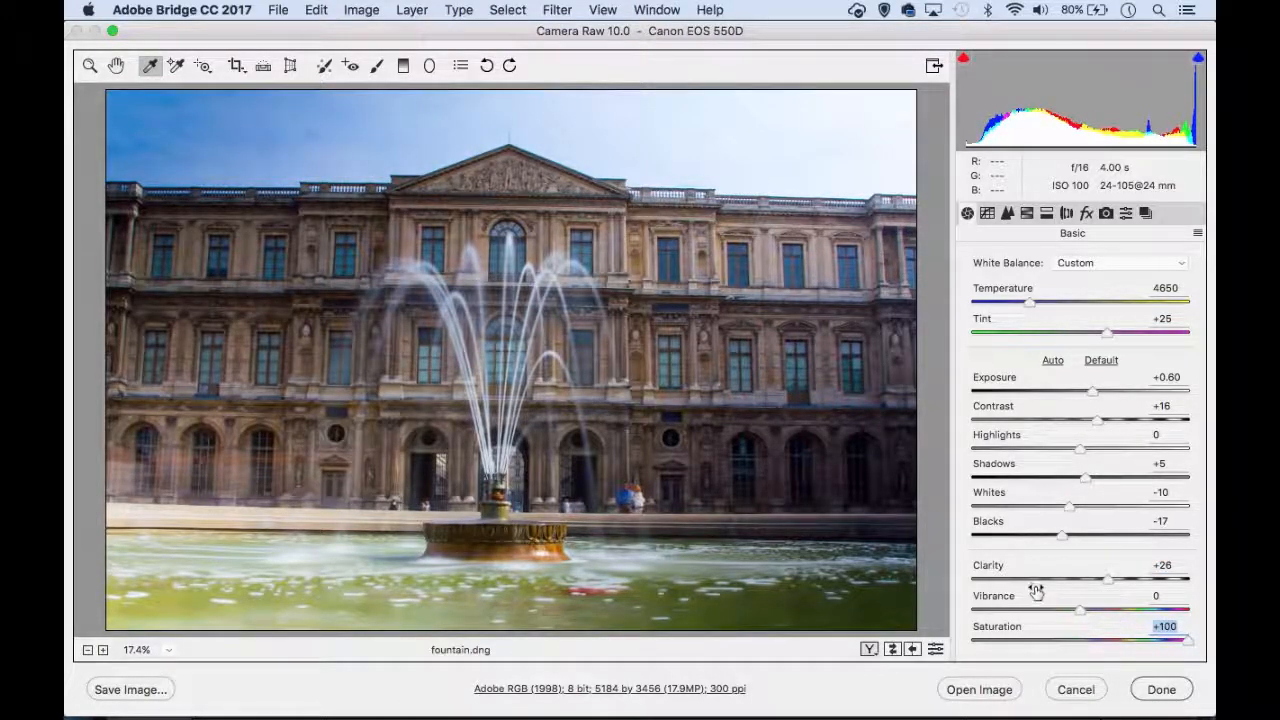
pyautogui.moveTo(1187, 642); pyautogui.dragTo(910, 648)
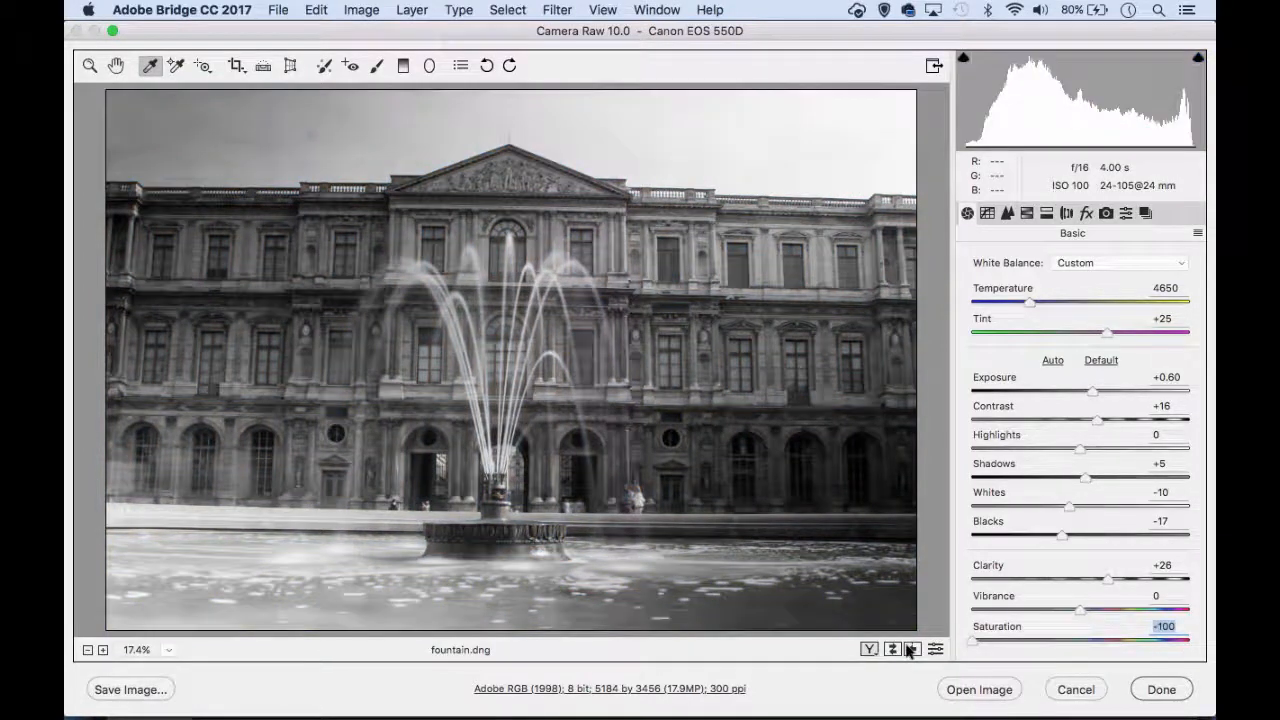
pyautogui.doubleClick(972, 643)
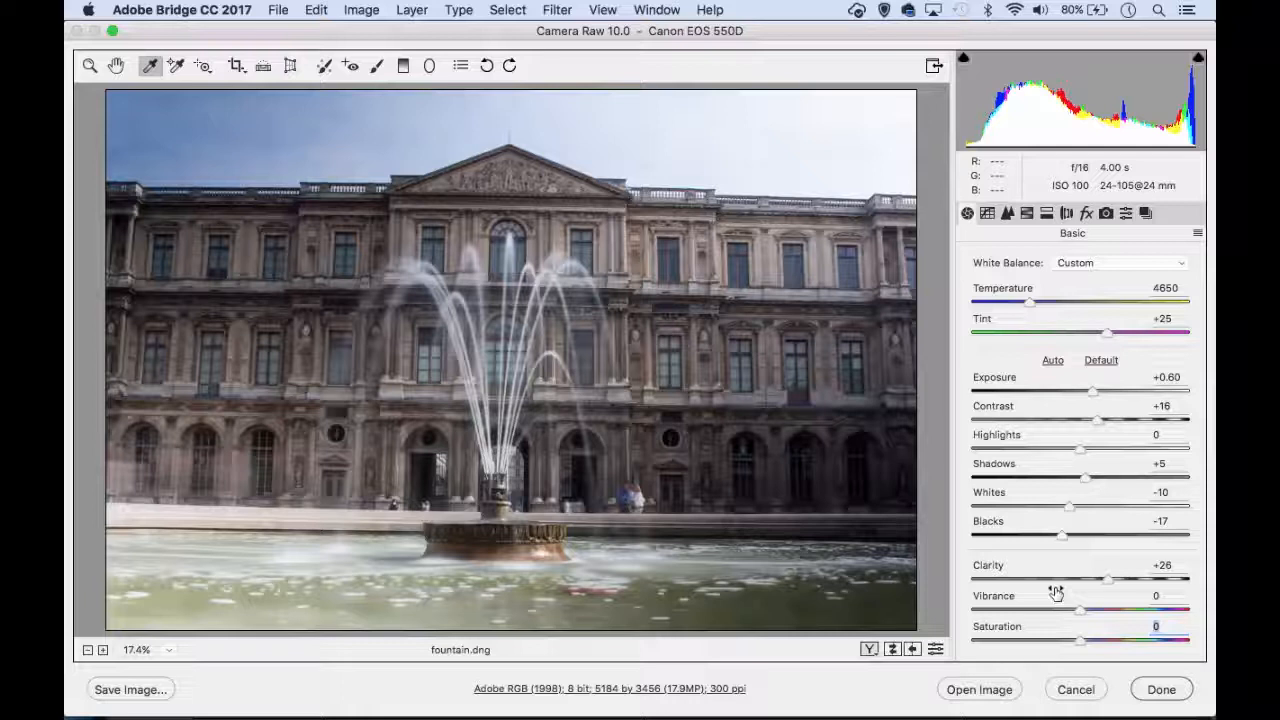
# - Set the Vibrance to -30 after trying +54, and compare the photo with and without the Basic adjustments
pyautogui.moveTo(1080, 610); pyautogui.dragTo(1137, 608)
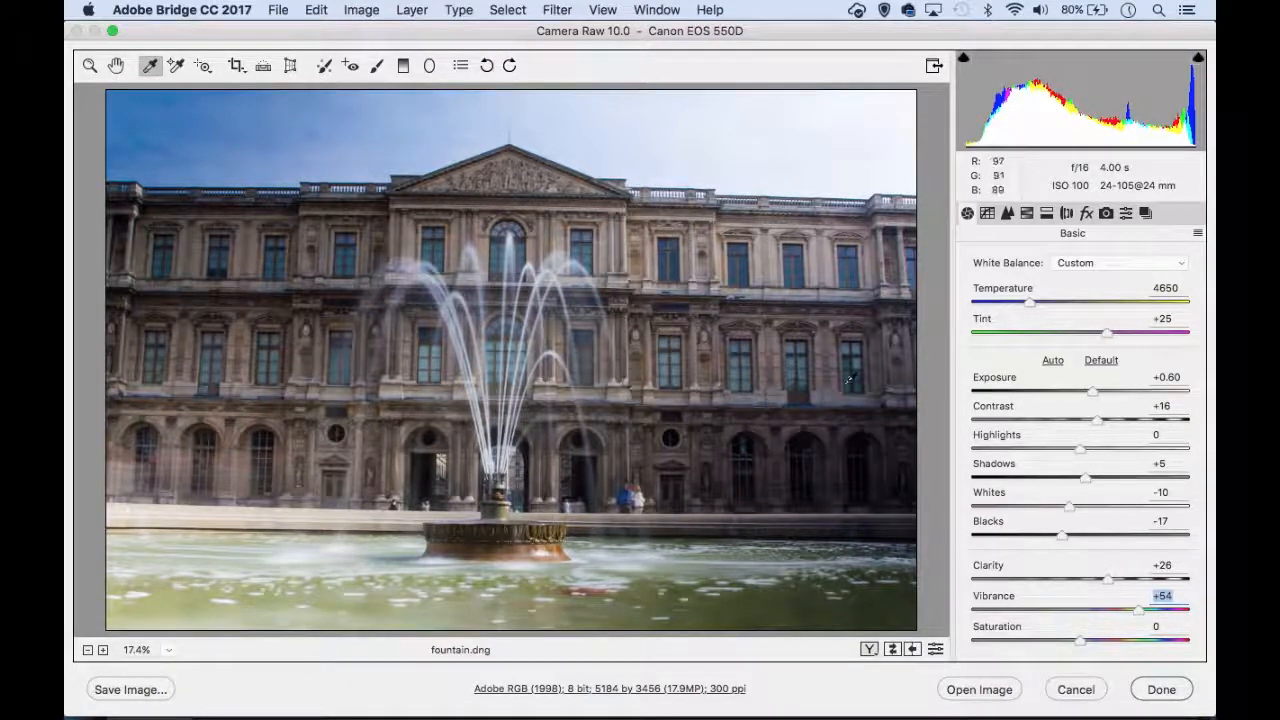
pyautogui.moveTo(1136, 614); pyautogui.dragTo(1049, 605)
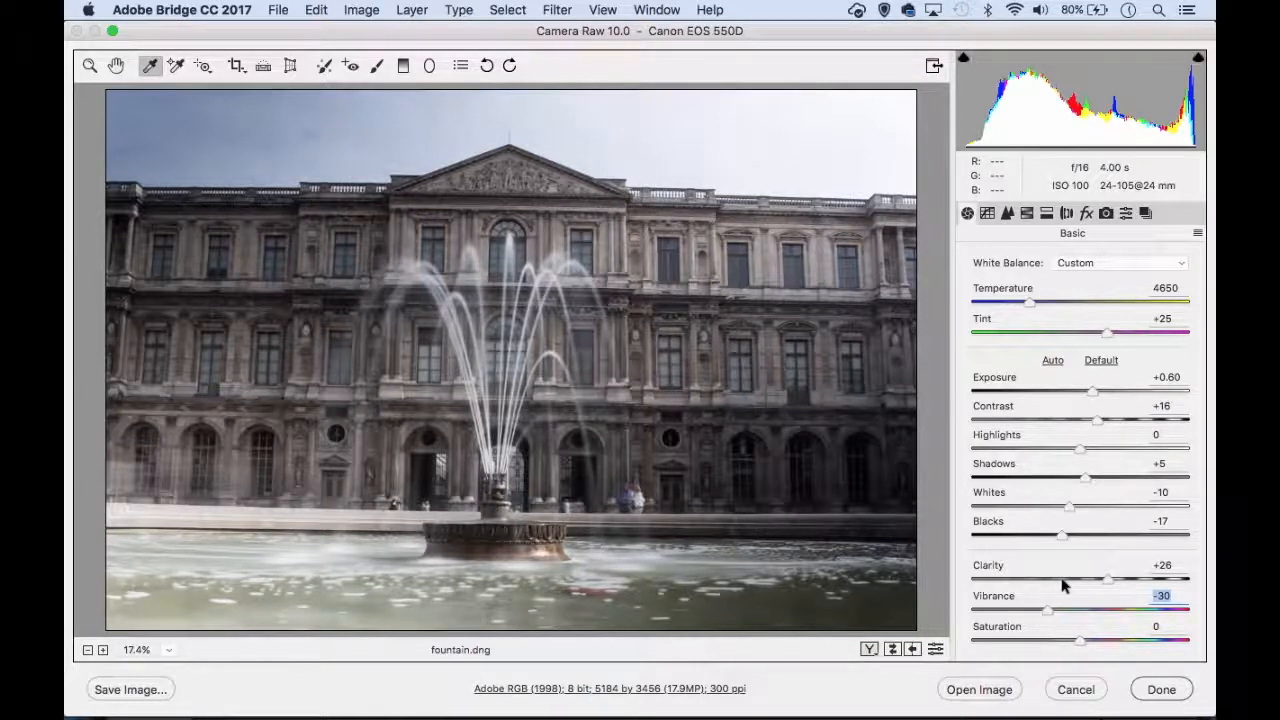
pyautogui.click(935, 649)
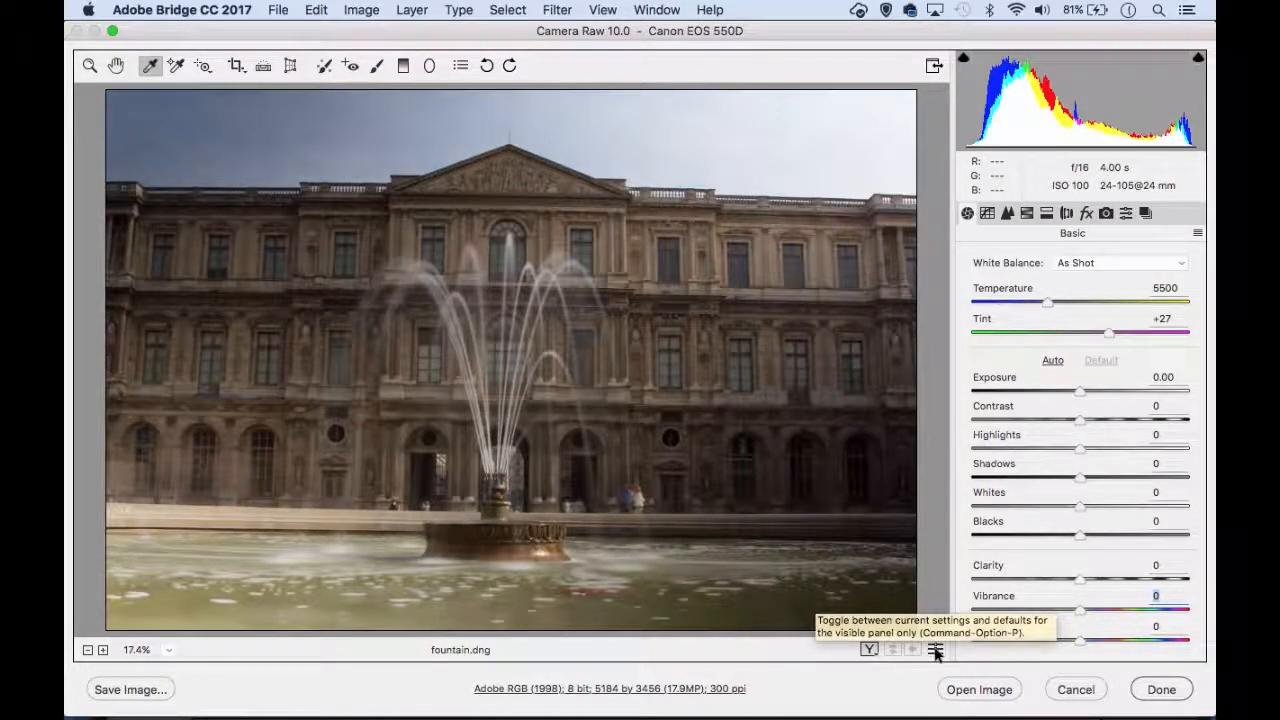
pyautogui.click(935, 649)
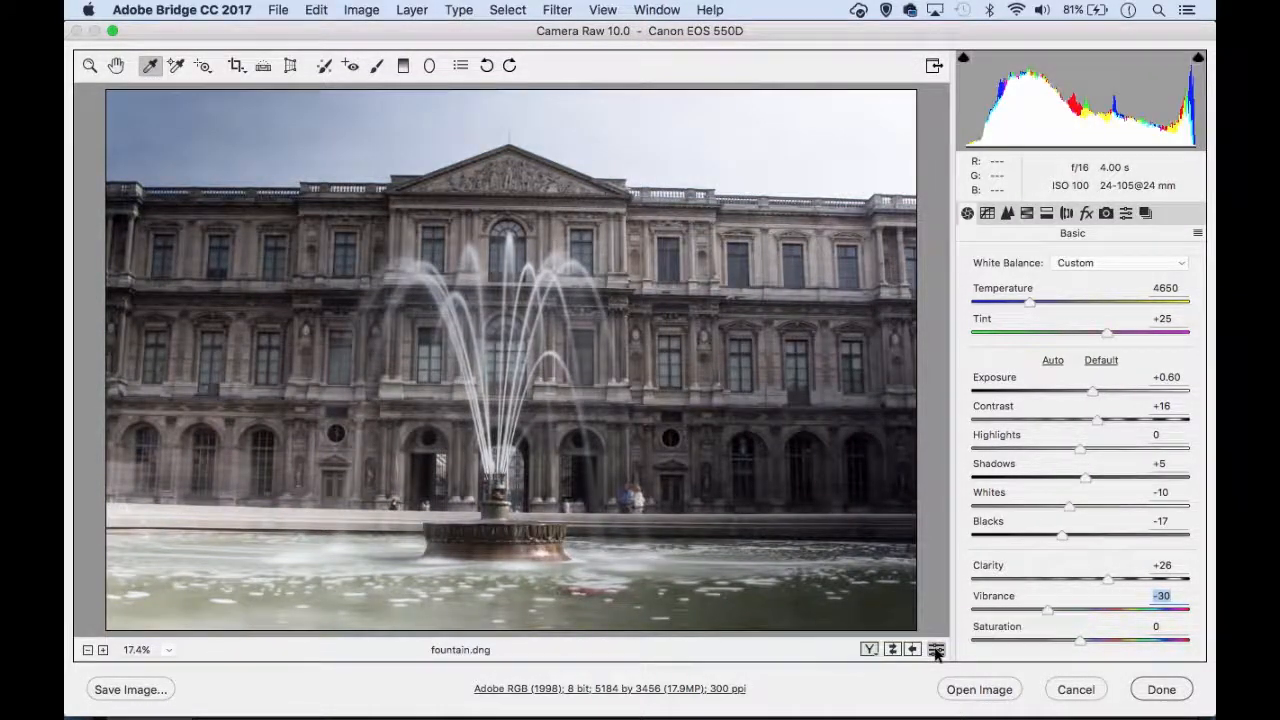
pyautogui.click(935, 649)
pyautogui.click(935, 649)
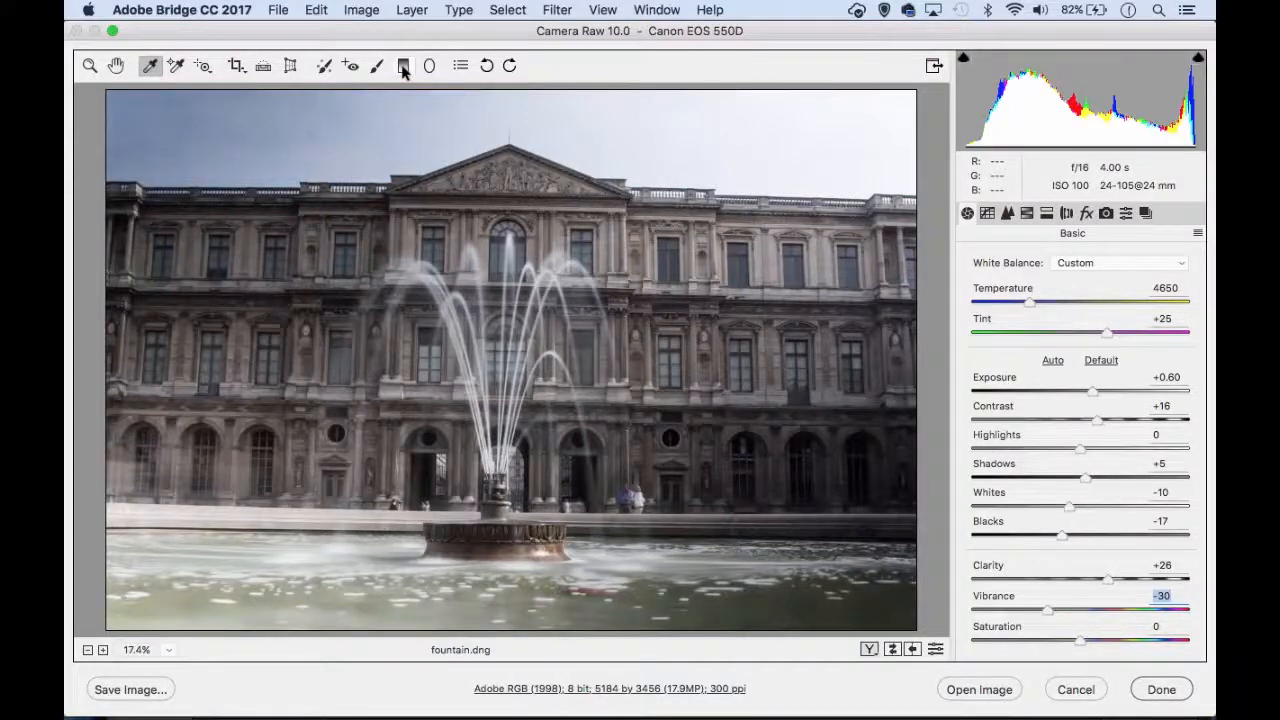
# - Add a graduated filter with Exposure -1.70, sloping from the bright sky at the photo's upper right down to the building's upper windows
pyautogui.click(403, 66)
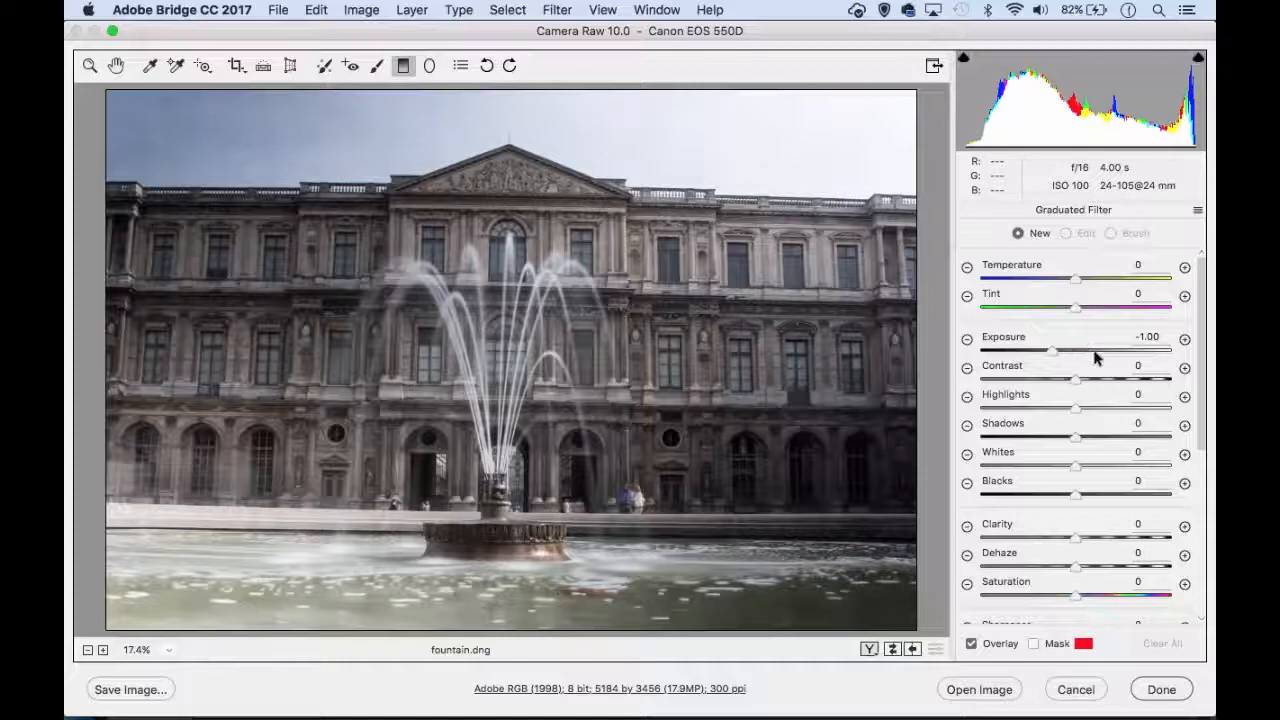
pyautogui.moveTo(1052, 356)
pyautogui.mouseDown()
pyautogui.moveTo(1106, 352)
pyautogui.moveTo(1033, 361)
pyautogui.mouseUp()
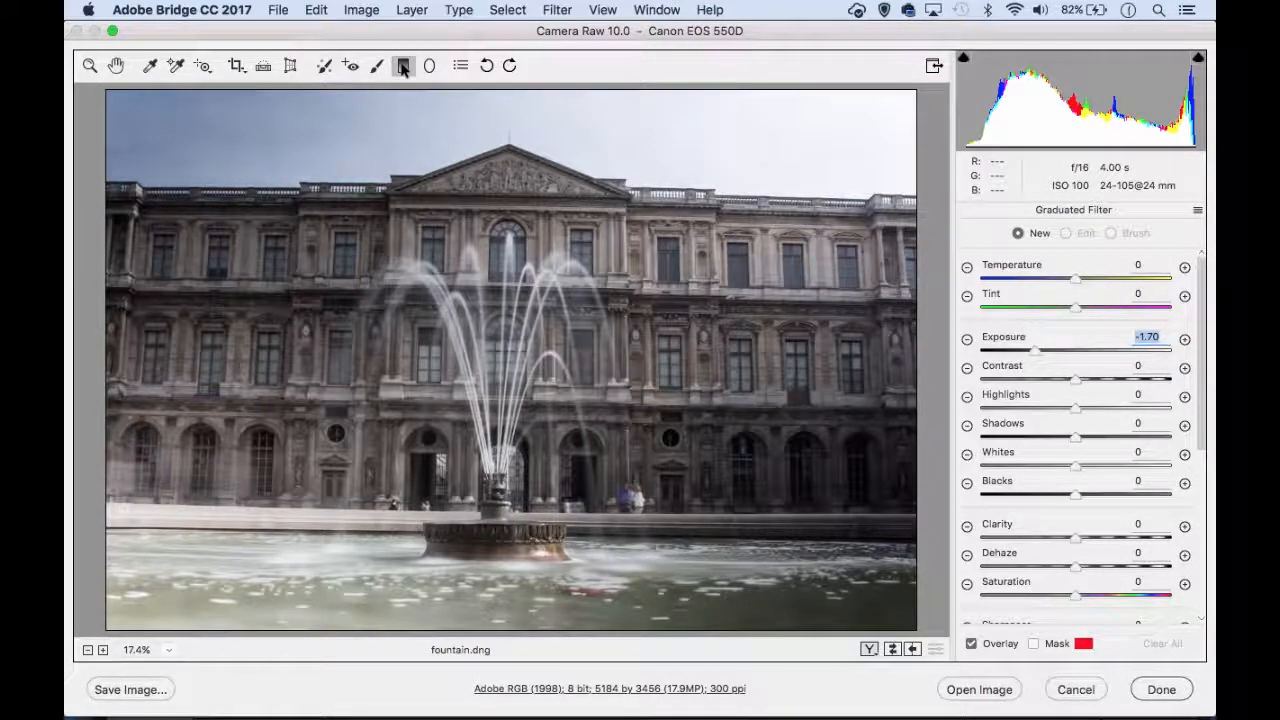
pyautogui.moveTo(797, 157); pyautogui.dragTo(724, 332)
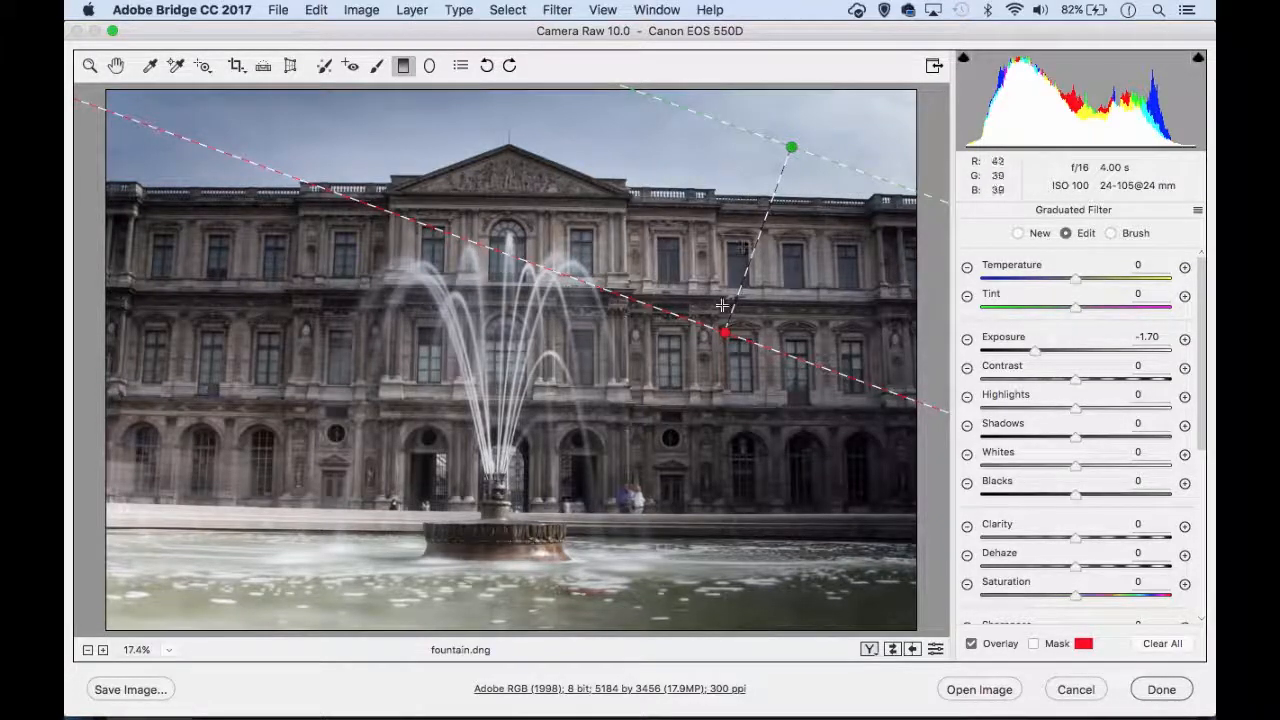
pyautogui.moveTo(724, 331); pyautogui.dragTo(748, 272)
pyautogui.moveTo(791, 148)
pyautogui.mouseDown()
pyautogui.moveTo(786, 134)
pyautogui.moveTo(783, 165)
pyautogui.mouseUp()
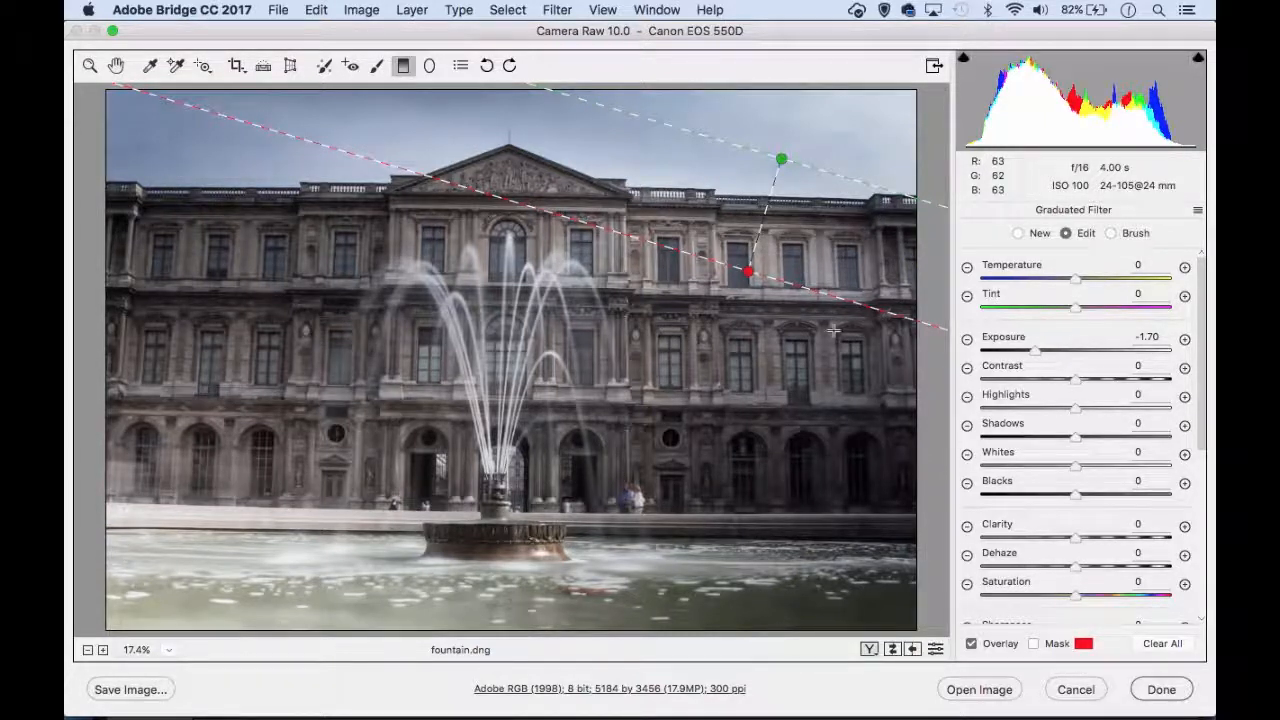
pyautogui.moveTo(756, 281); pyautogui.dragTo(751, 284)
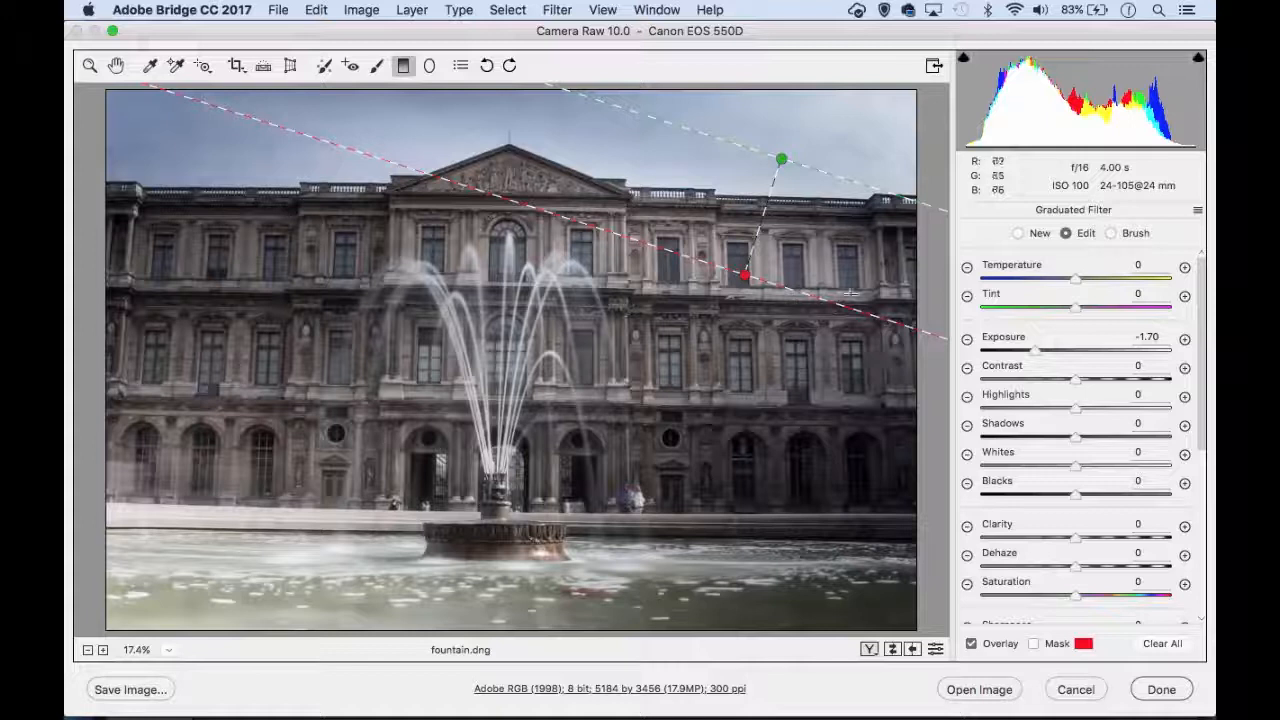
# - Erase the graduated filter's mask from the building's upper right façade with a size 8 brush, using the mask overlay as a guide
pyautogui.click(1111, 233)
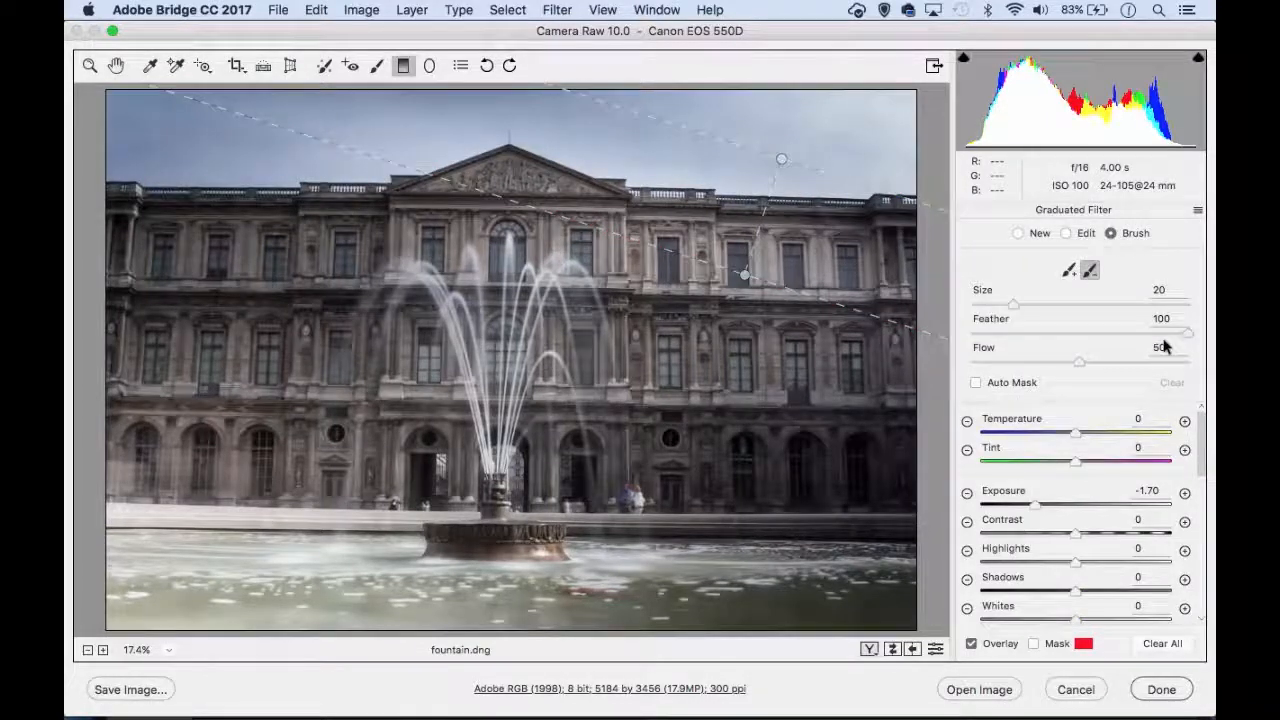
pyautogui.click(1033, 644)
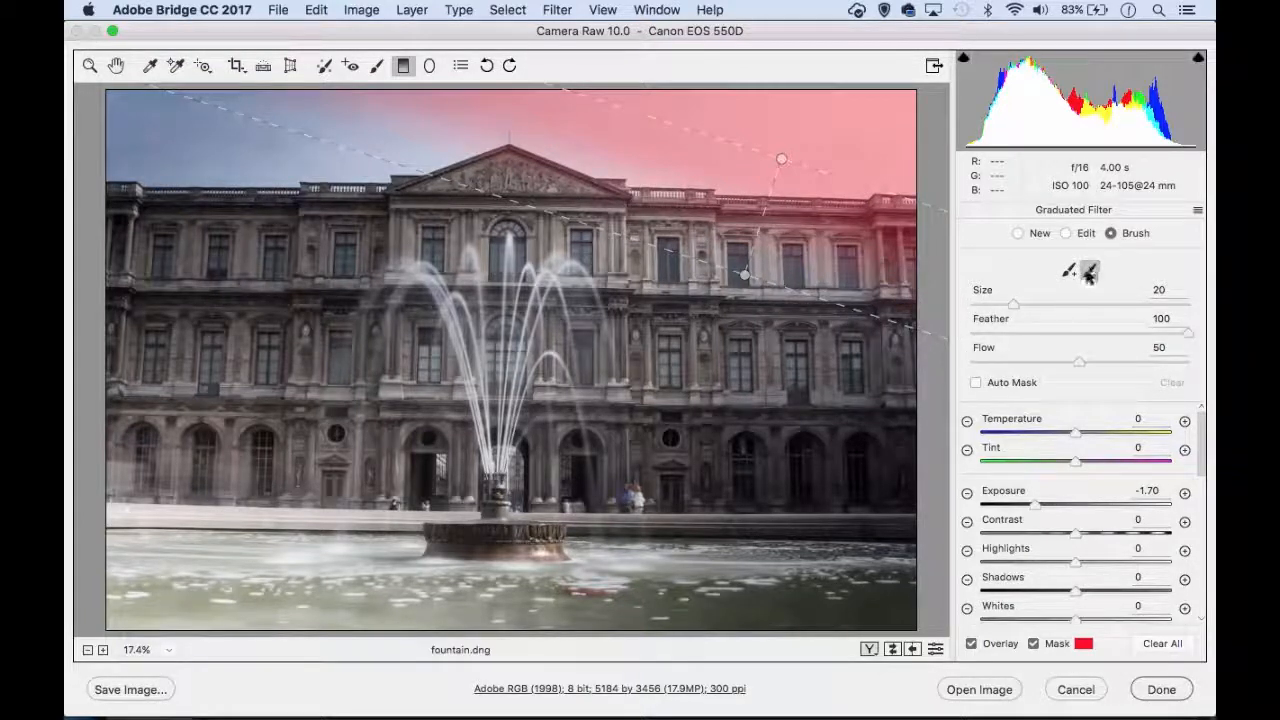
pyautogui.click(1091, 280)
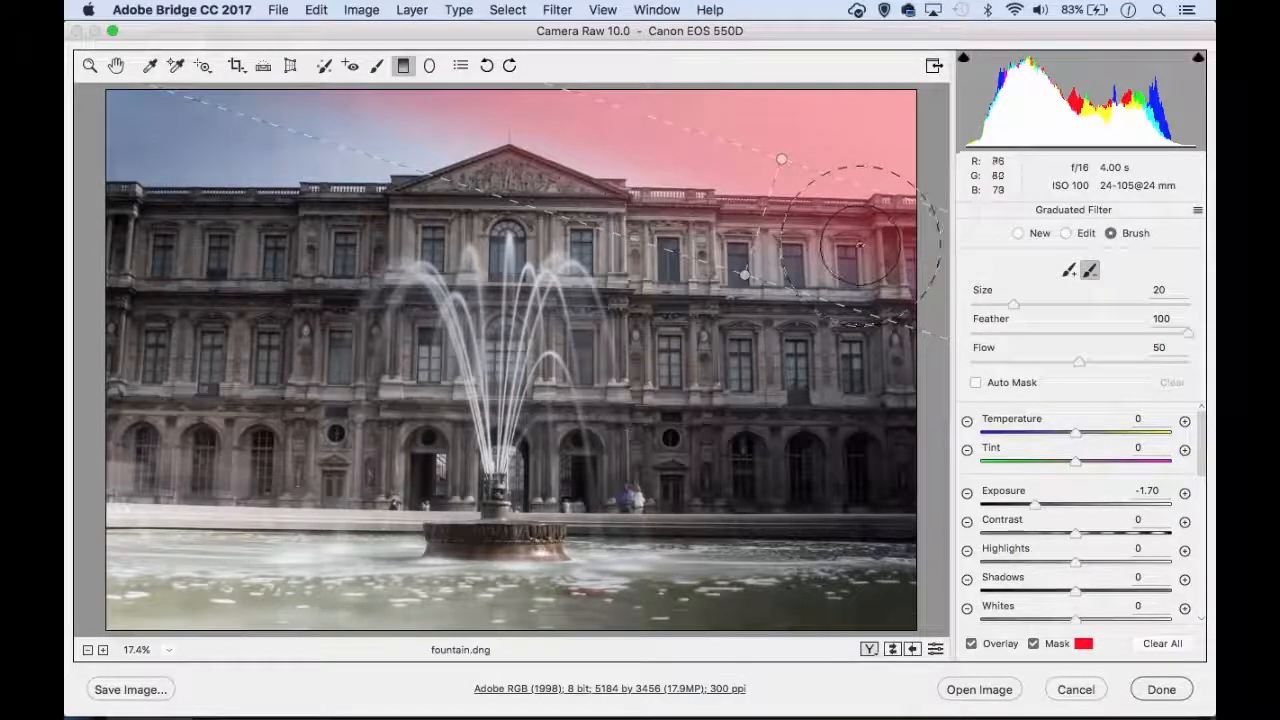
pyautogui.press(']')
pyautogui.press(']')
pyautogui.press('[')
pyautogui.press('[')
pyautogui.press('[')
pyautogui.press('[')
pyautogui.press('[')
pyautogui.press('[')
pyautogui.press('[')
pyautogui.press('[')
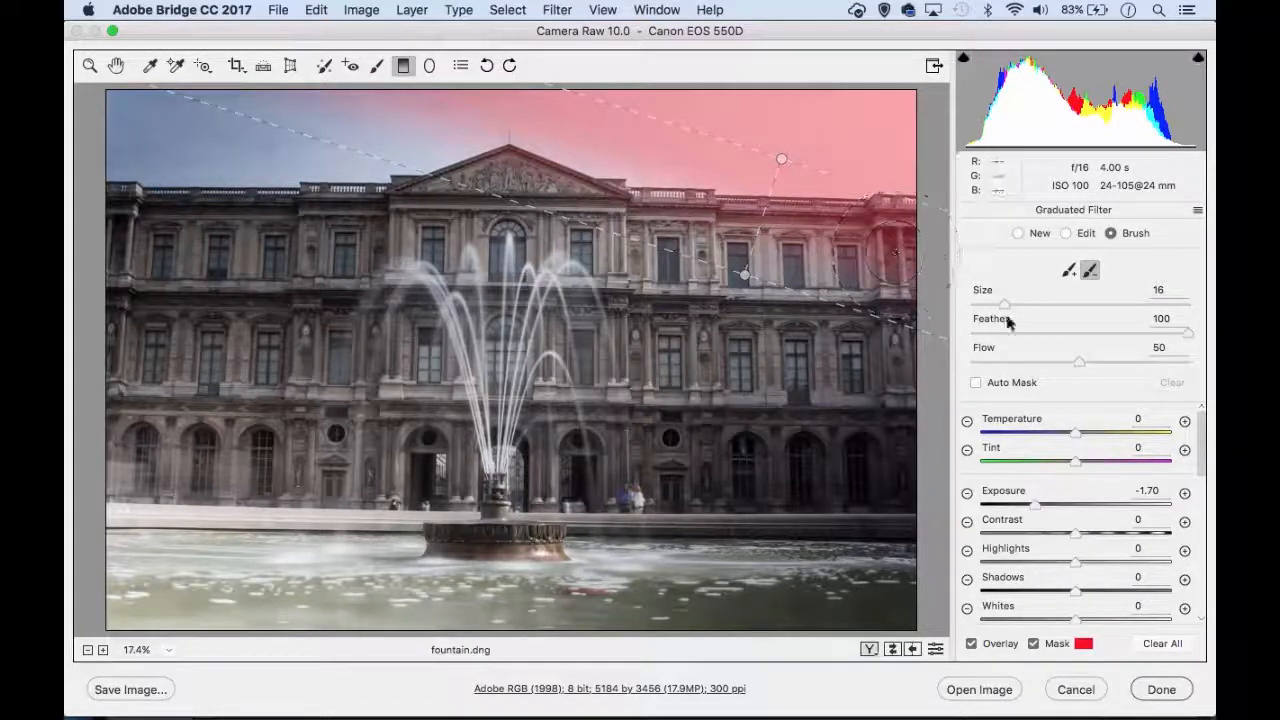
pyautogui.moveTo(1004, 304); pyautogui.dragTo(997, 304)
pyautogui.press('[')
pyautogui.press('[')
pyautogui.press('[')
pyautogui.press('[')
pyautogui.press('[')
pyautogui.moveTo(869, 248)
pyautogui.mouseDown()
pyautogui.moveTo(906, 262)
pyautogui.moveTo(876, 246)
pyautogui.moveTo(905, 248)
pyautogui.moveTo(870, 245)
pyautogui.moveTo(825, 248)
pyautogui.moveTo(845, 258)
pyautogui.moveTo(656, 248)
pyautogui.moveTo(951, 267)
pyautogui.moveTo(953, 247)
pyautogui.moveTo(548, 240)
pyautogui.moveTo(601, 216)
pyautogui.mouseUp()
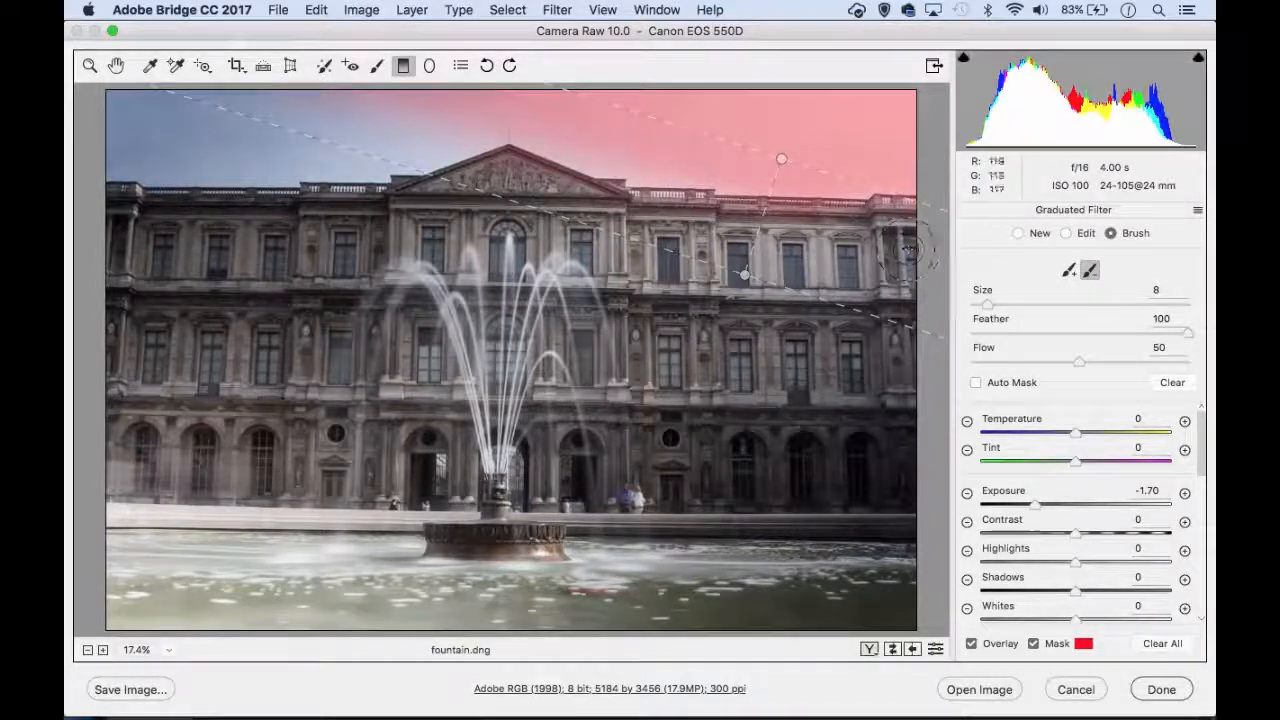
pyautogui.press('y')
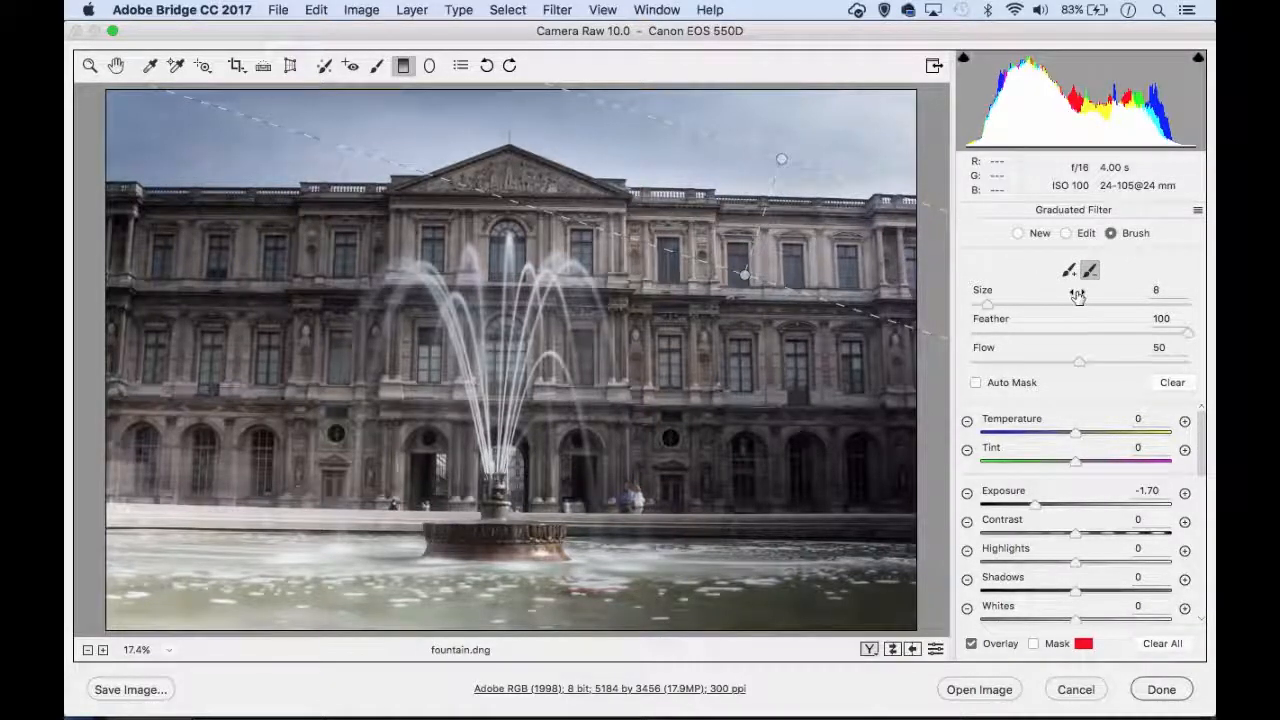
# - Set the graduated filter's Exposure to -1.10, Highlights to -64, Clarity to -64 and Saturation to +30
pyautogui.click(1066, 233)
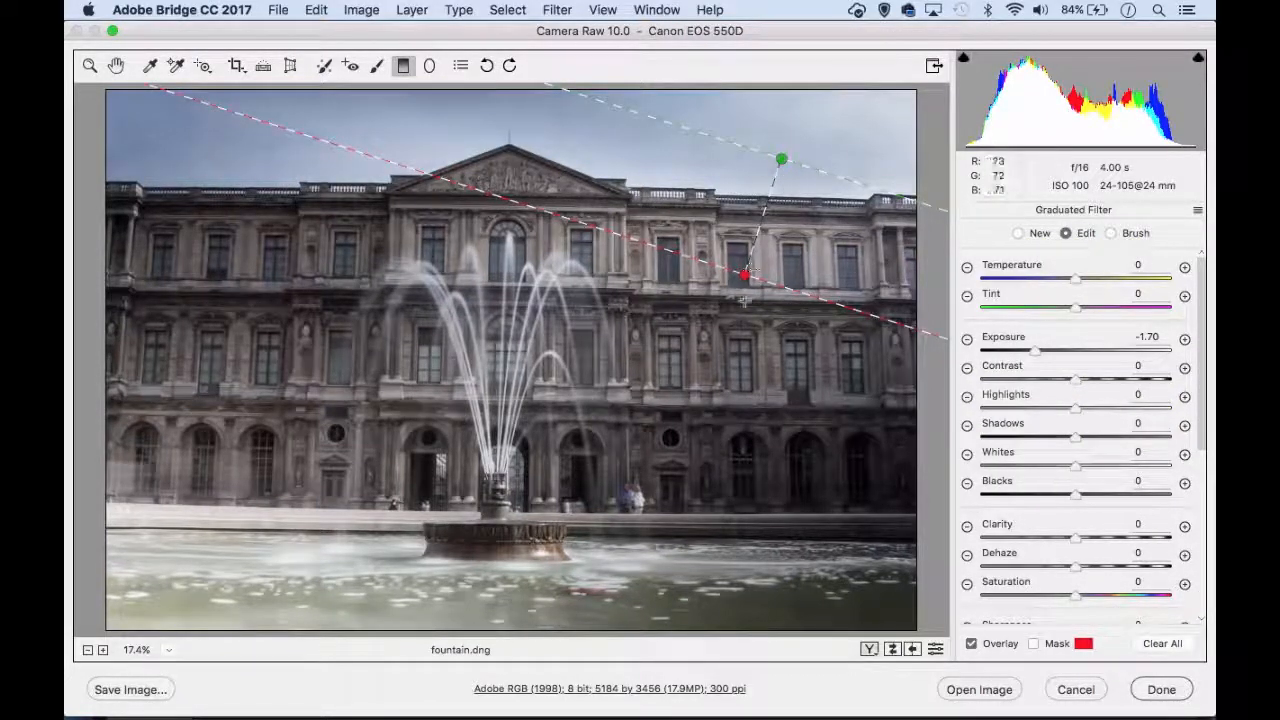
pyautogui.moveTo(1037, 354); pyautogui.dragTo(1049, 346)
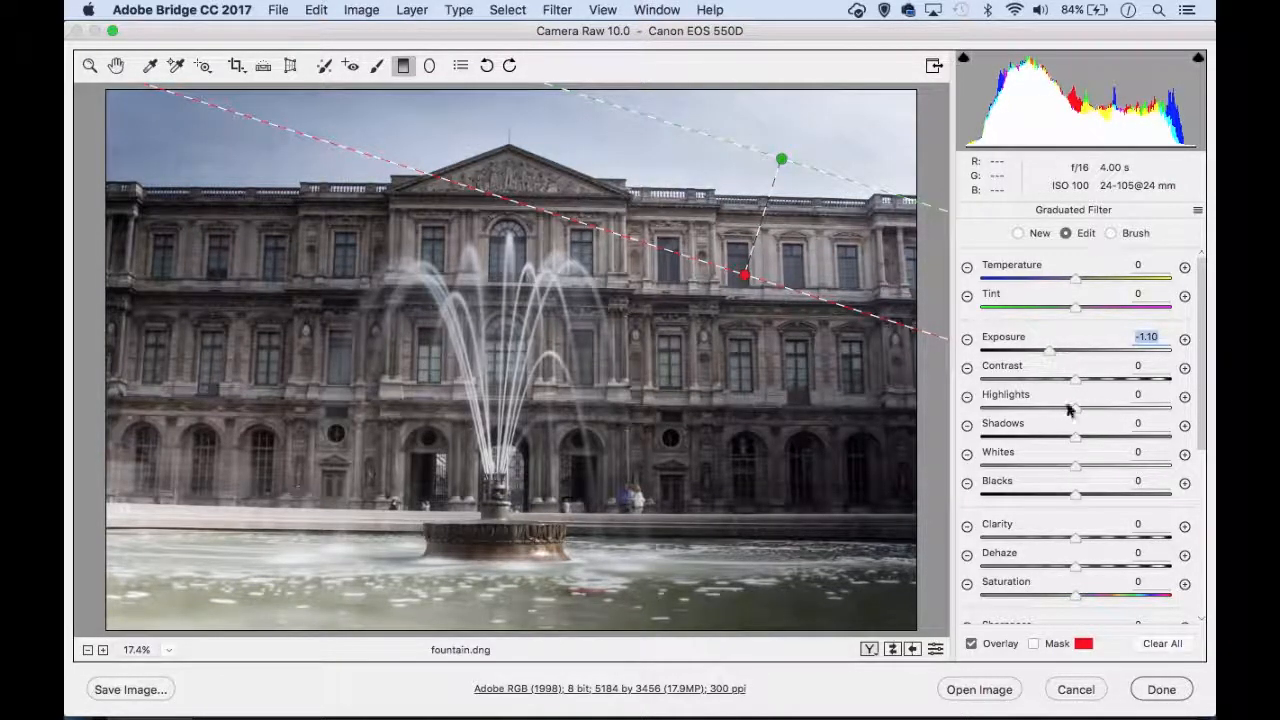
pyautogui.moveTo(1075, 410); pyautogui.dragTo(1049, 415)
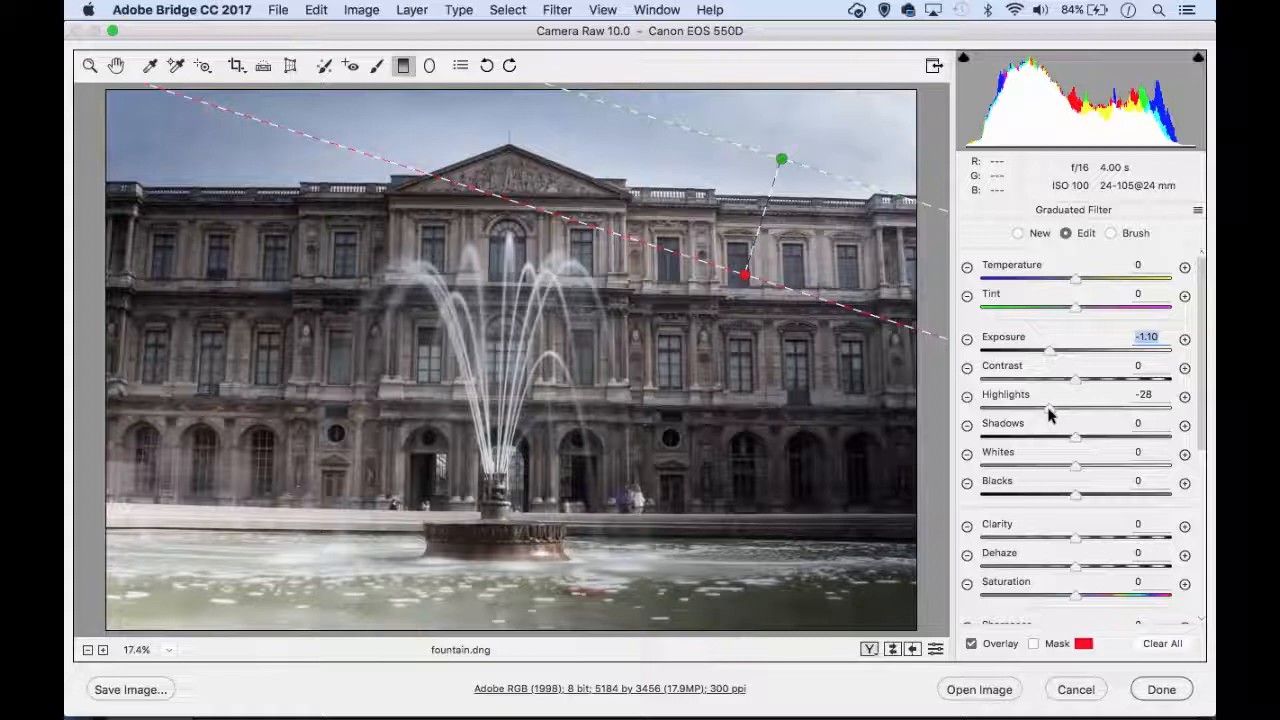
pyautogui.moveTo(1048, 414); pyautogui.dragTo(1018, 448)
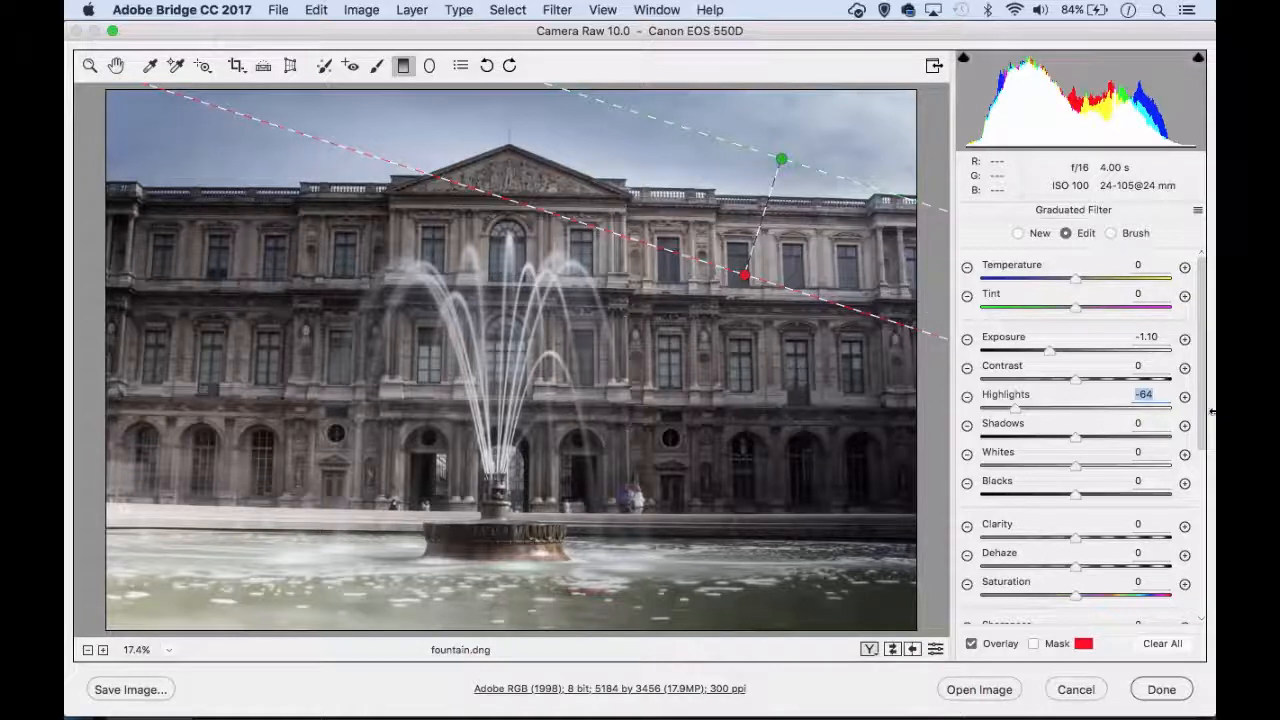
pyautogui.moveTo(1073, 540); pyautogui.dragTo(1013, 552)
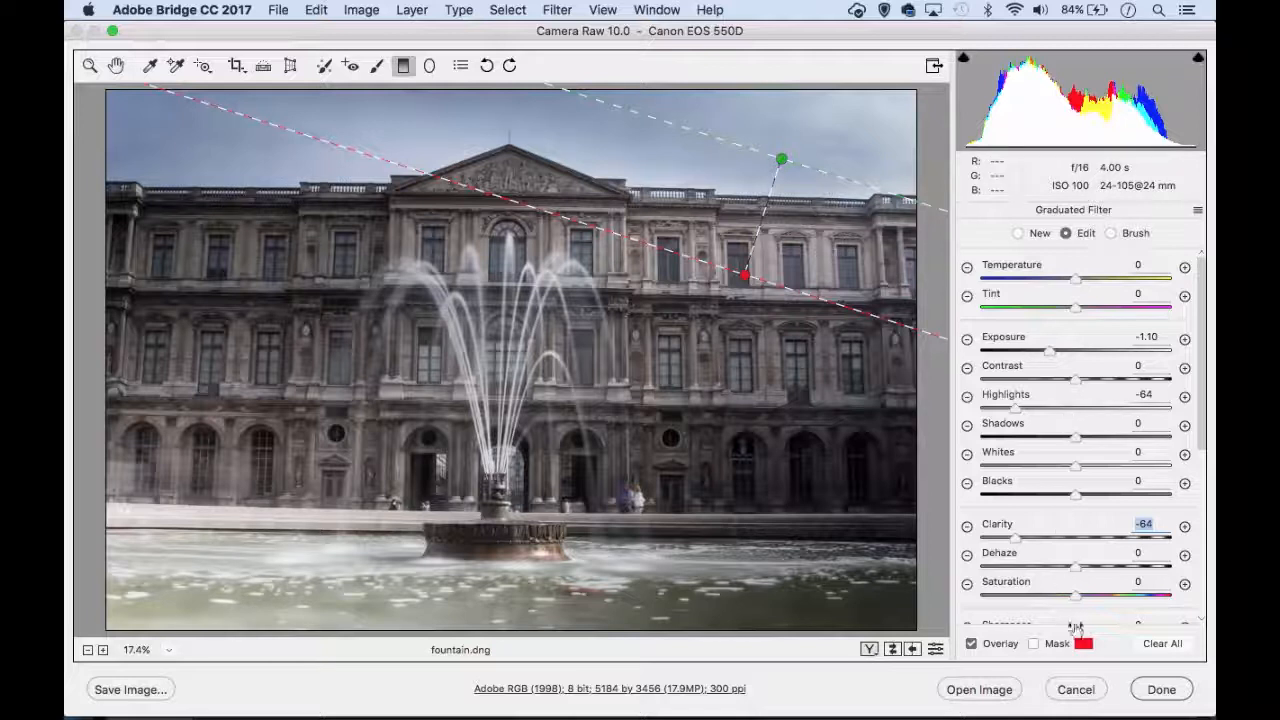
pyautogui.moveTo(1075, 597); pyautogui.dragTo(1104, 598)
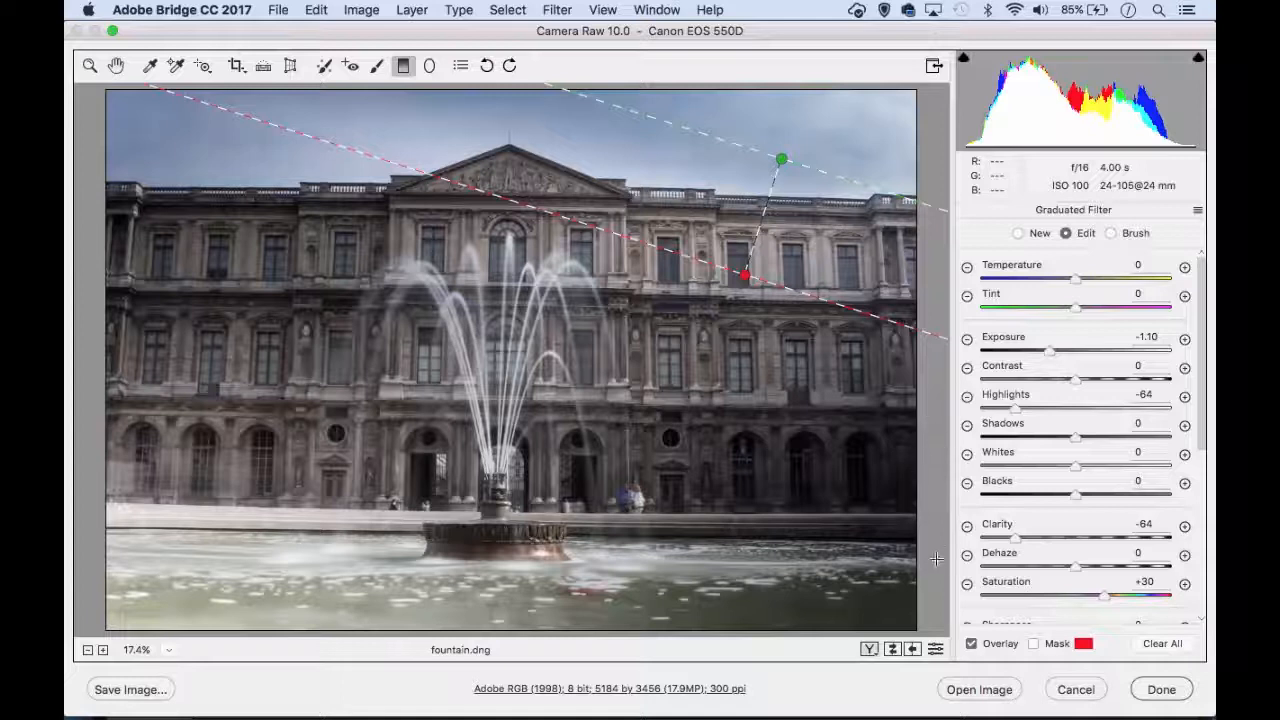
# - Compare the photo with and without the graduated filter's effect on the sky
pyautogui.click(936, 651)
pyautogui.click(936, 651)
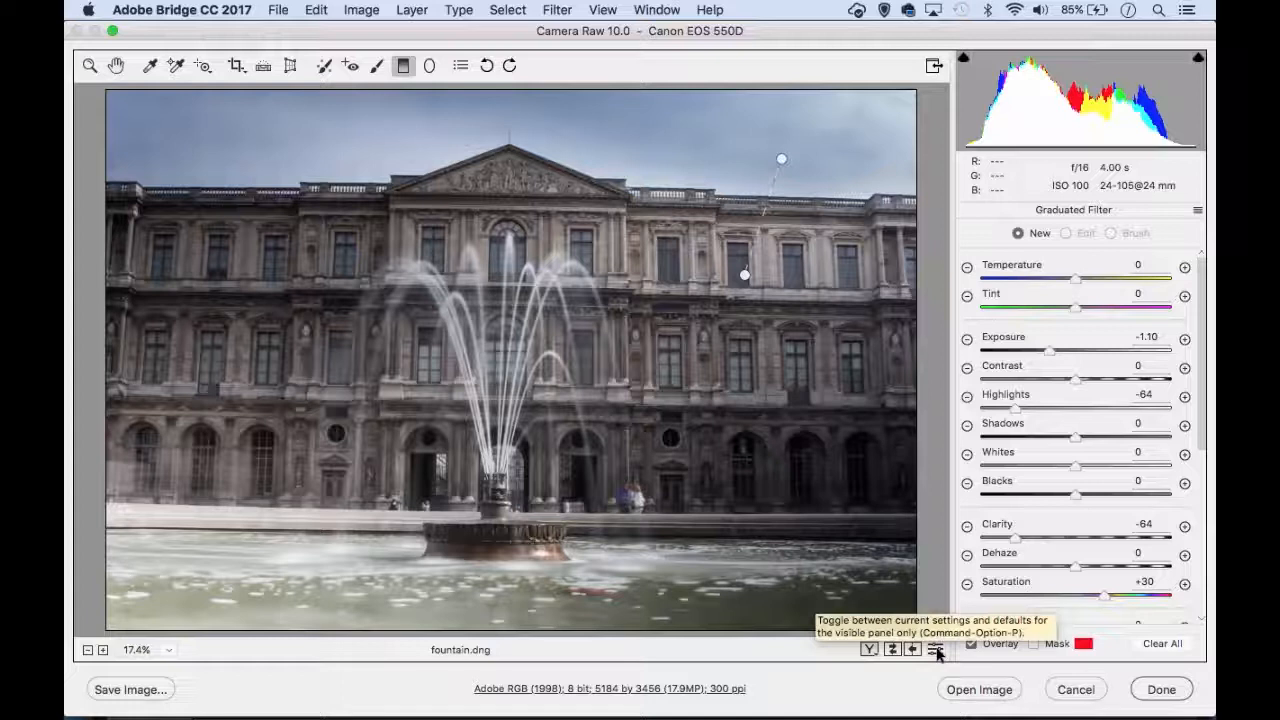
pyautogui.click(936, 651)
pyautogui.click(936, 651)
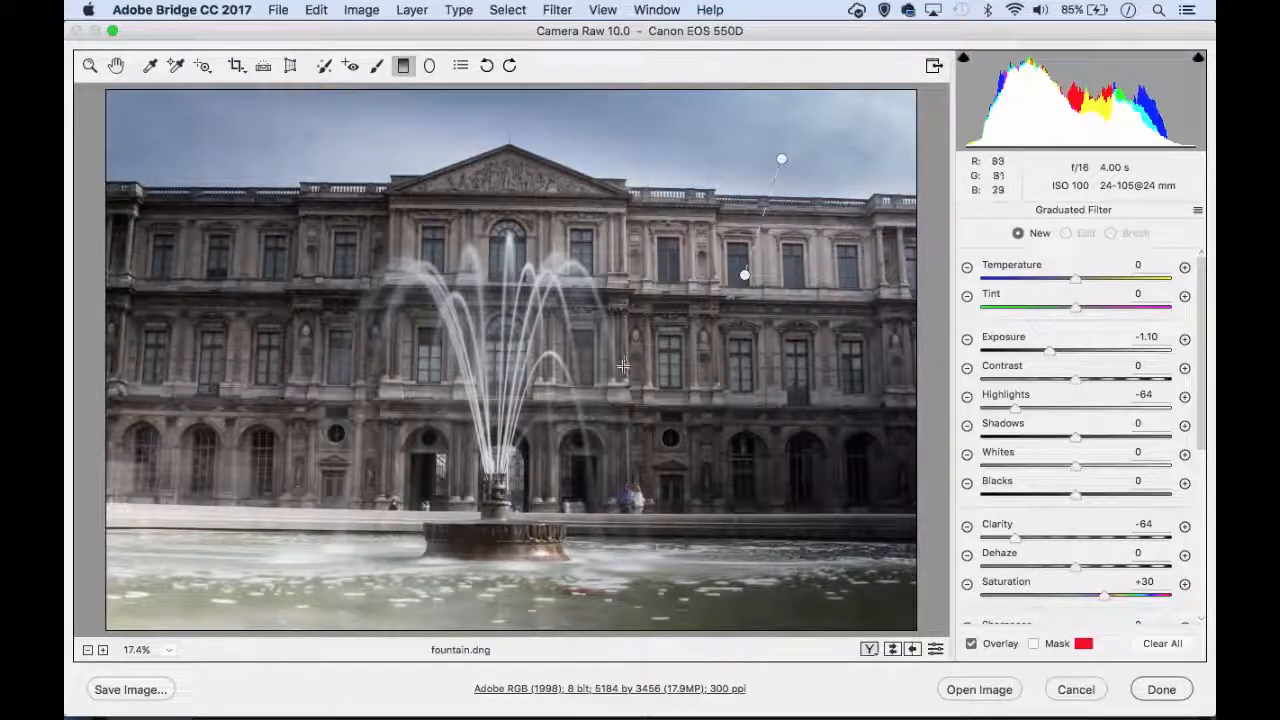
# - Paint an Adjustment Brush correction with Exposure +0.50 over the building's dark right side, the water beside it and the upper left façade
pyautogui.click(378, 67)
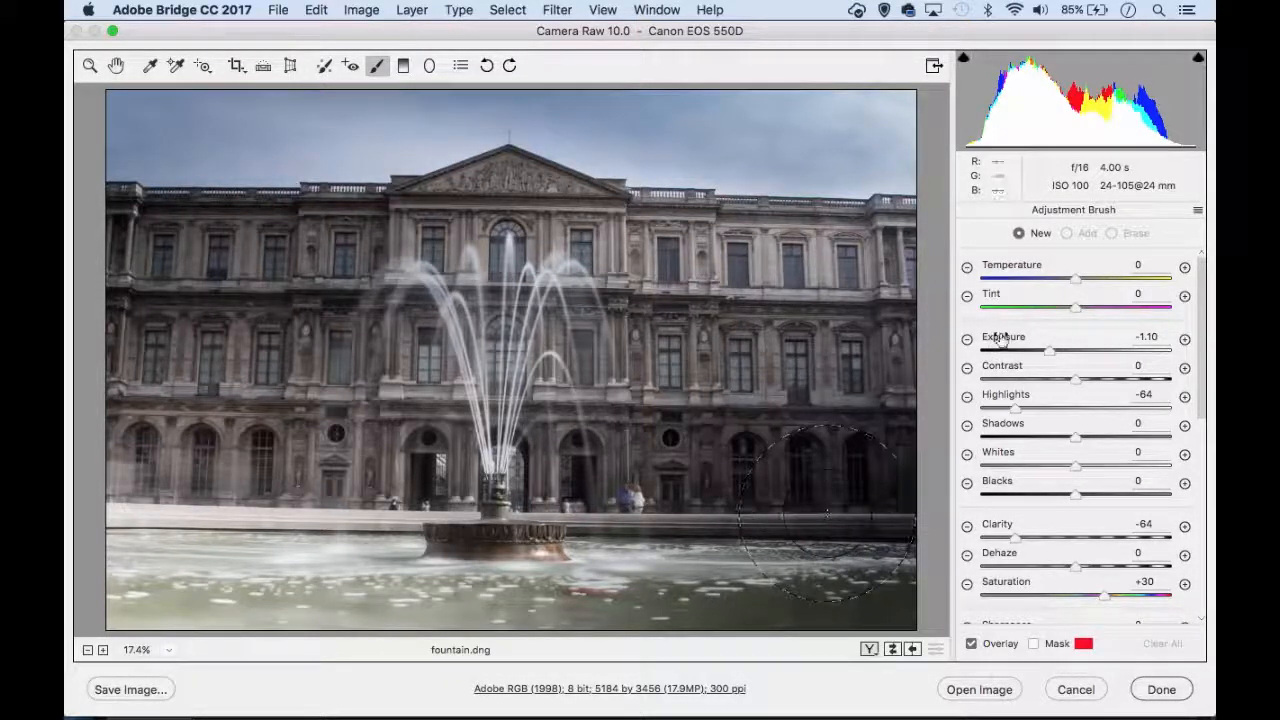
pyautogui.click(1185, 340)
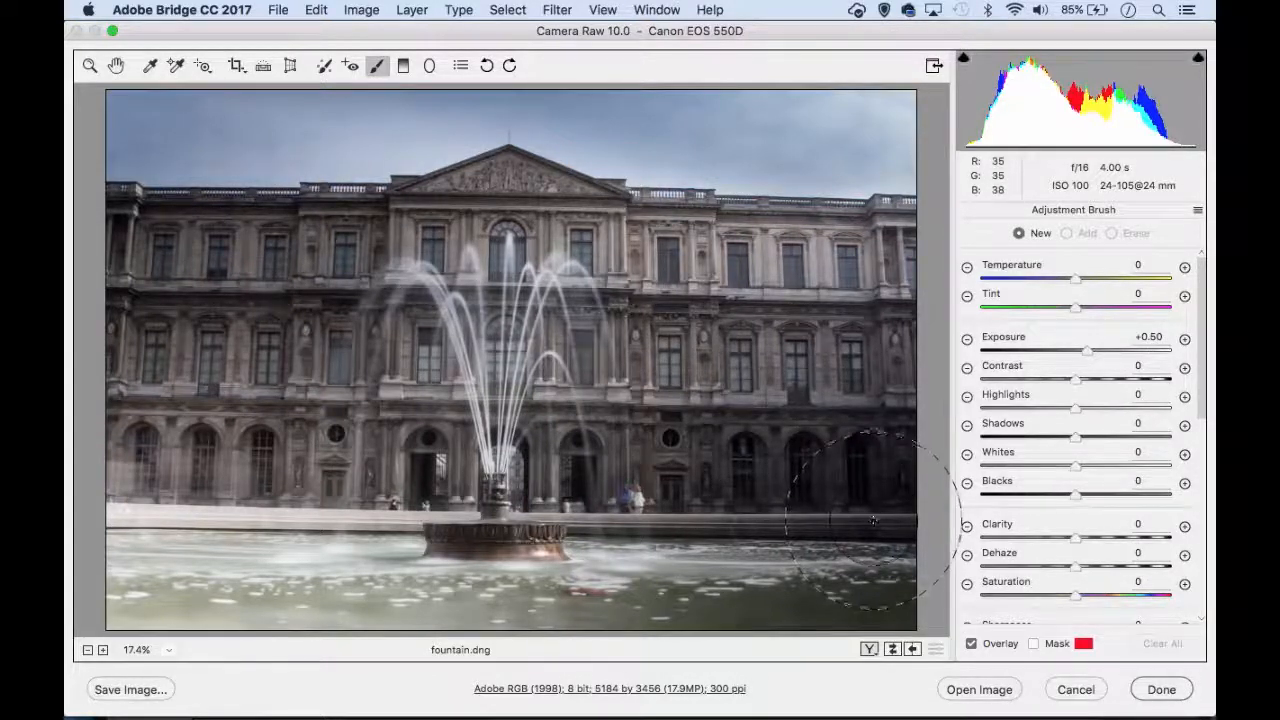
pyautogui.click(805, 442)
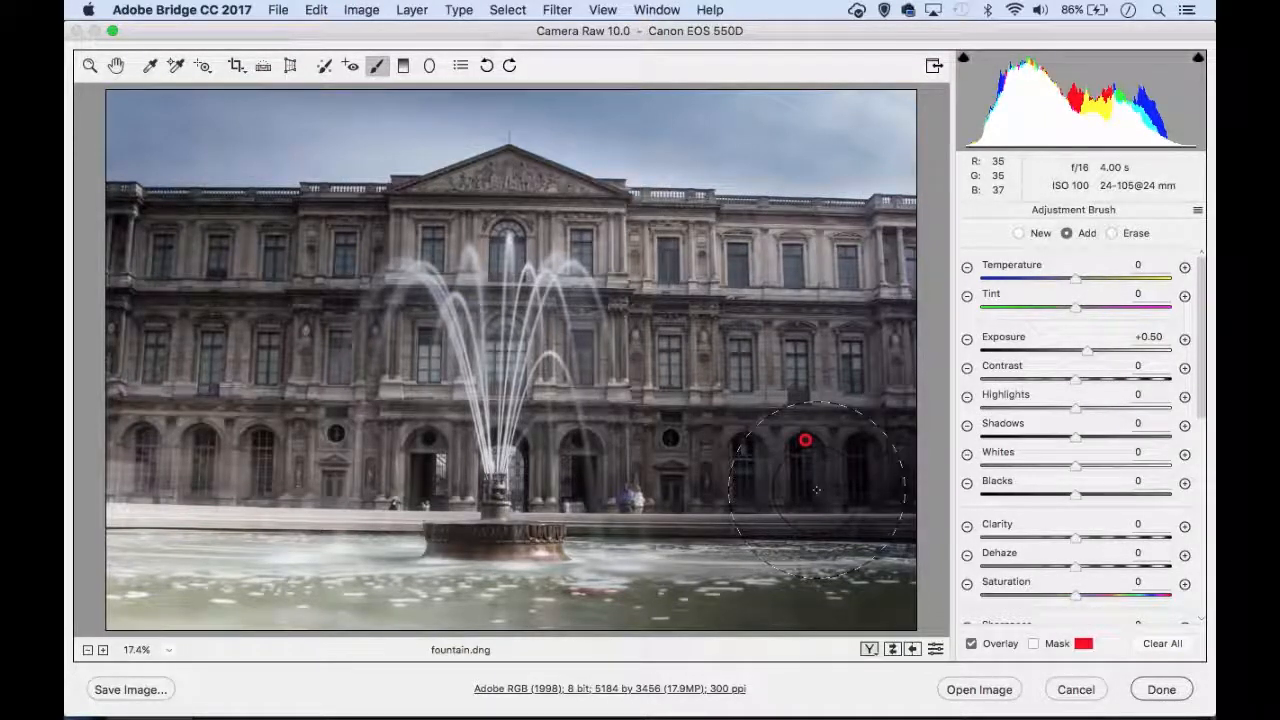
pyautogui.click(1034, 645)
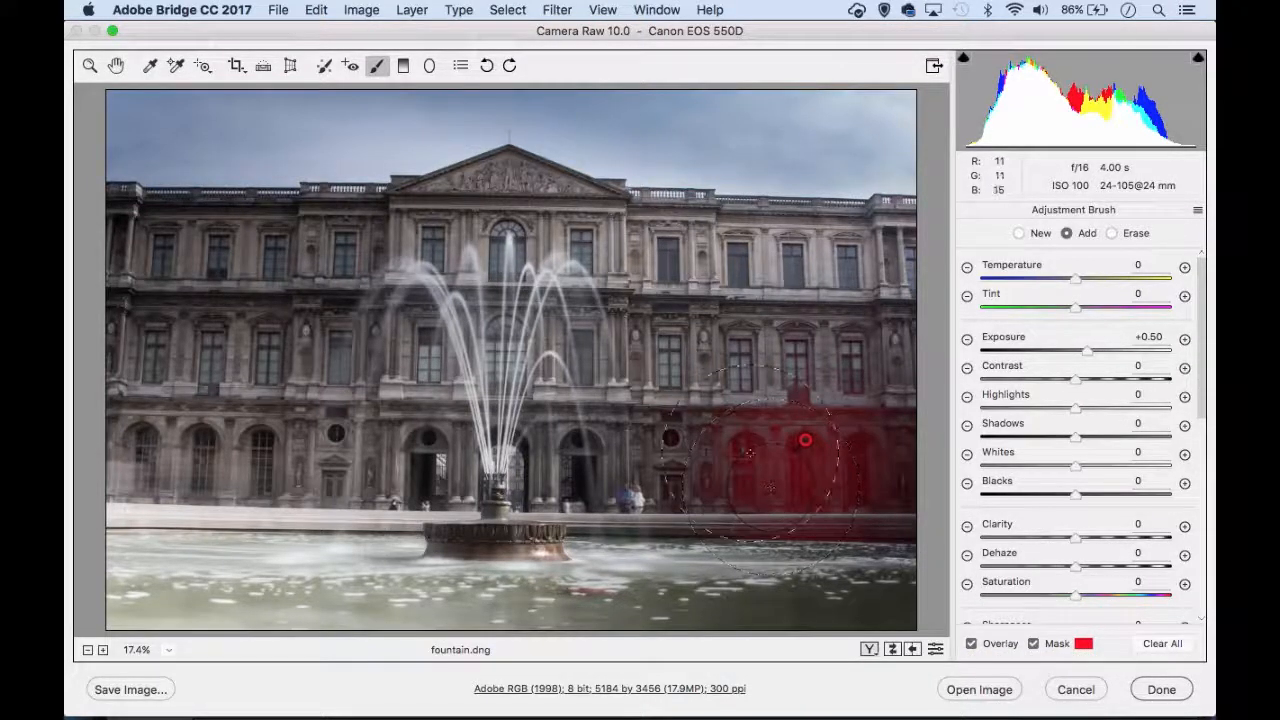
pyautogui.moveTo(764, 417)
pyautogui.mouseDown()
pyautogui.moveTo(730, 502)
pyautogui.moveTo(840, 570)
pyautogui.moveTo(852, 480)
pyautogui.moveTo(721, 411)
pyautogui.moveTo(666, 459)
pyautogui.moveTo(701, 575)
pyautogui.moveTo(673, 590)
pyautogui.mouseUp()
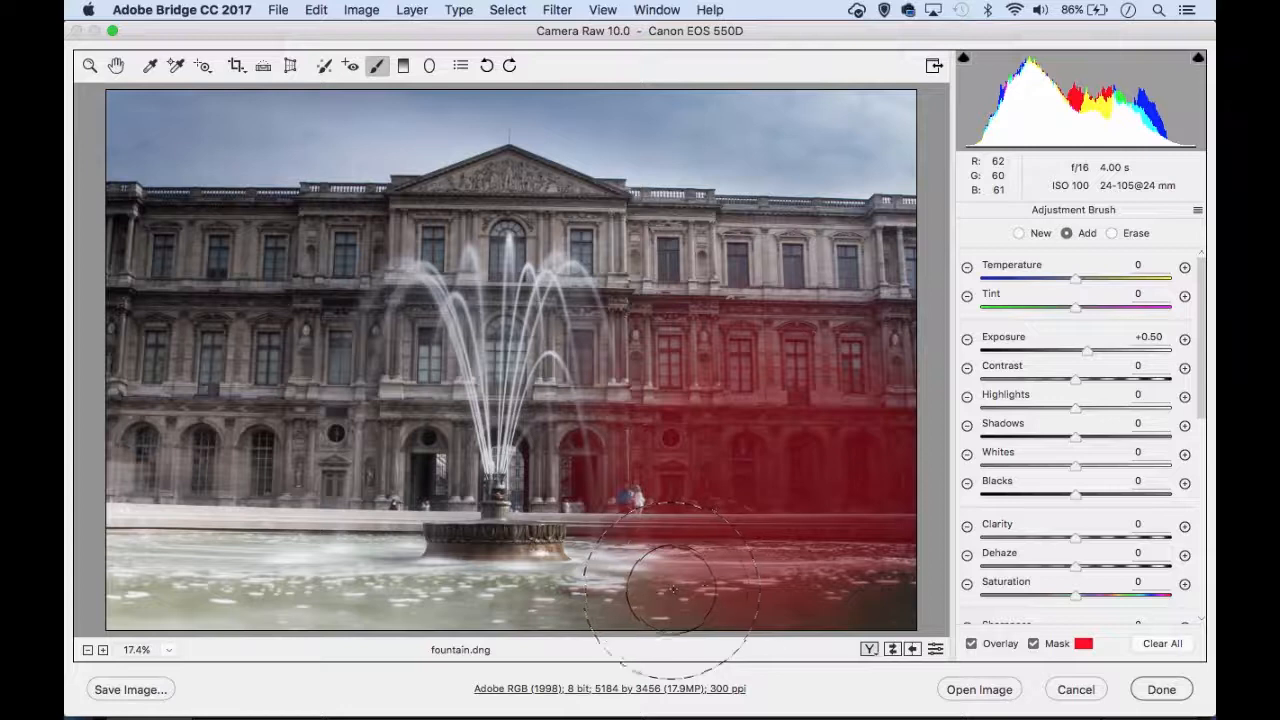
pyautogui.moveTo(255, 288)
pyautogui.mouseDown()
pyautogui.moveTo(97, 293)
pyautogui.moveTo(65, 330)
pyautogui.moveTo(100, 330)
pyautogui.mouseUp()
pyautogui.moveTo(192, 300)
pyautogui.mouseDown()
pyautogui.moveTo(270, 290)
pyautogui.moveTo(313, 250)
pyautogui.moveTo(345, 245)
pyautogui.moveTo(260, 272)
pyautogui.mouseUp()
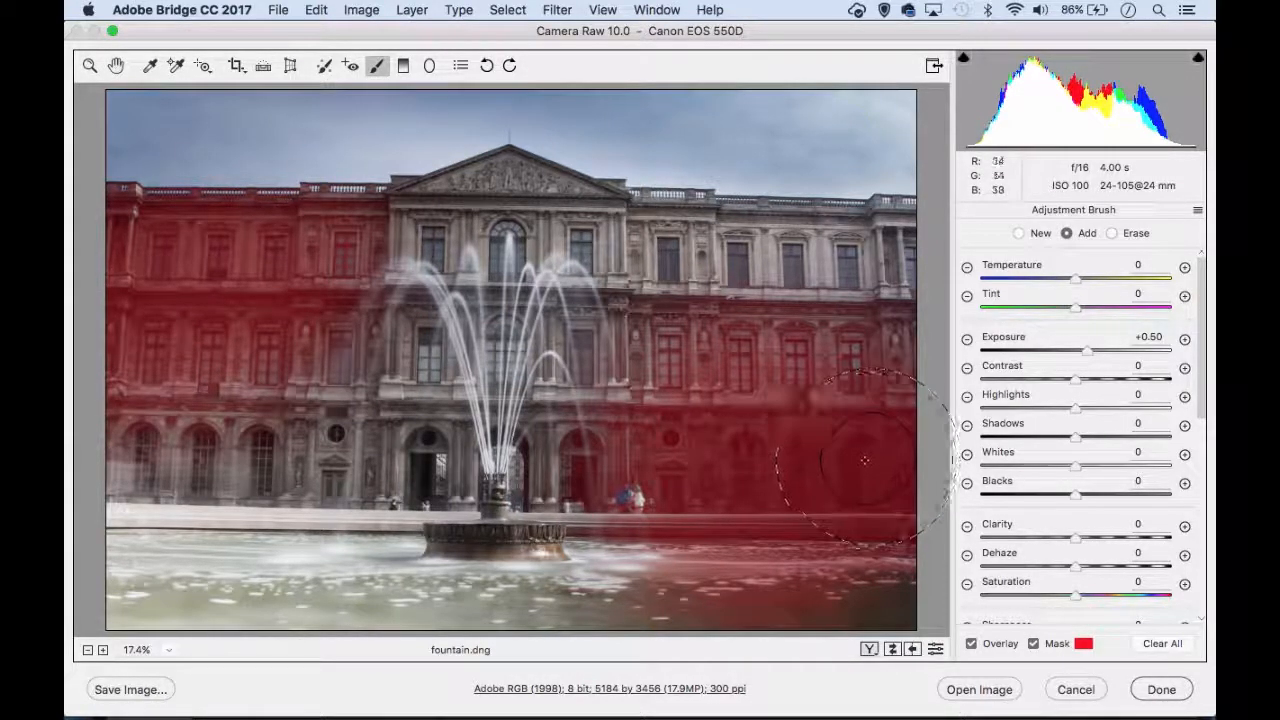
pyautogui.press('y')
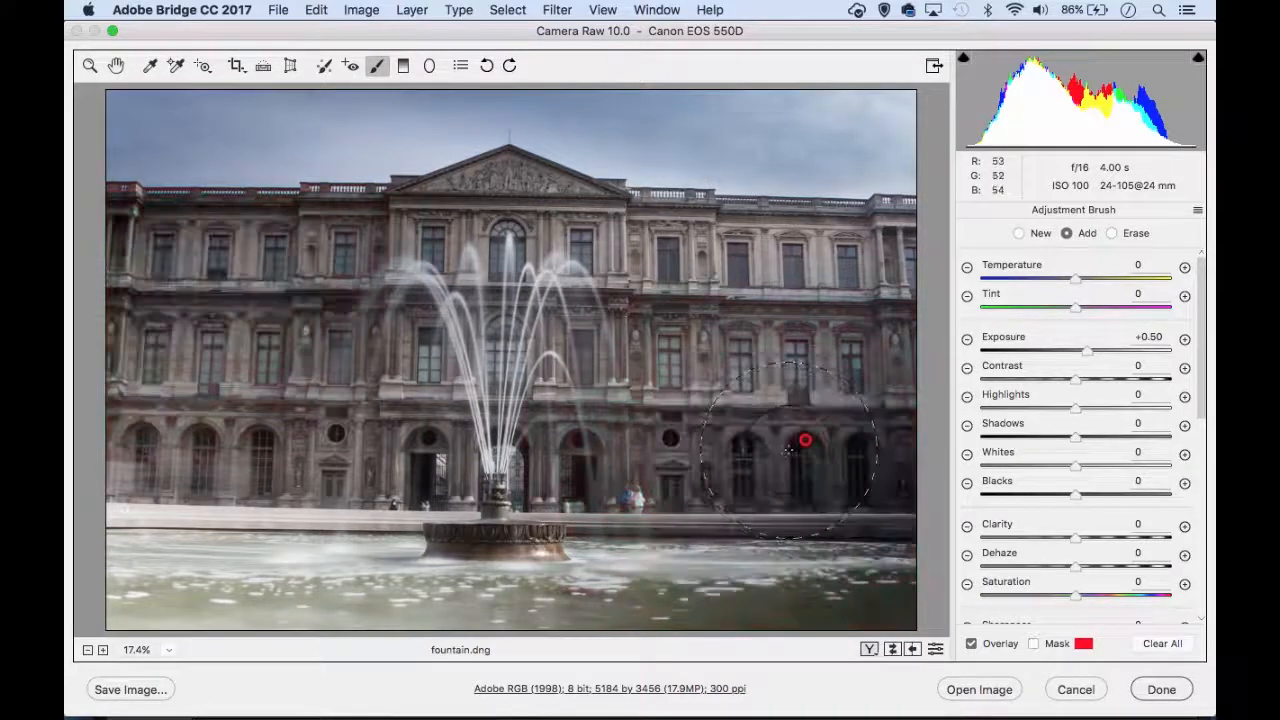
# - Set the brush correction's Exposure to +0.60 and extend it over the dark water at the photo's lower right
pyautogui.moveTo(1086, 352); pyautogui.dragTo(1087, 356)
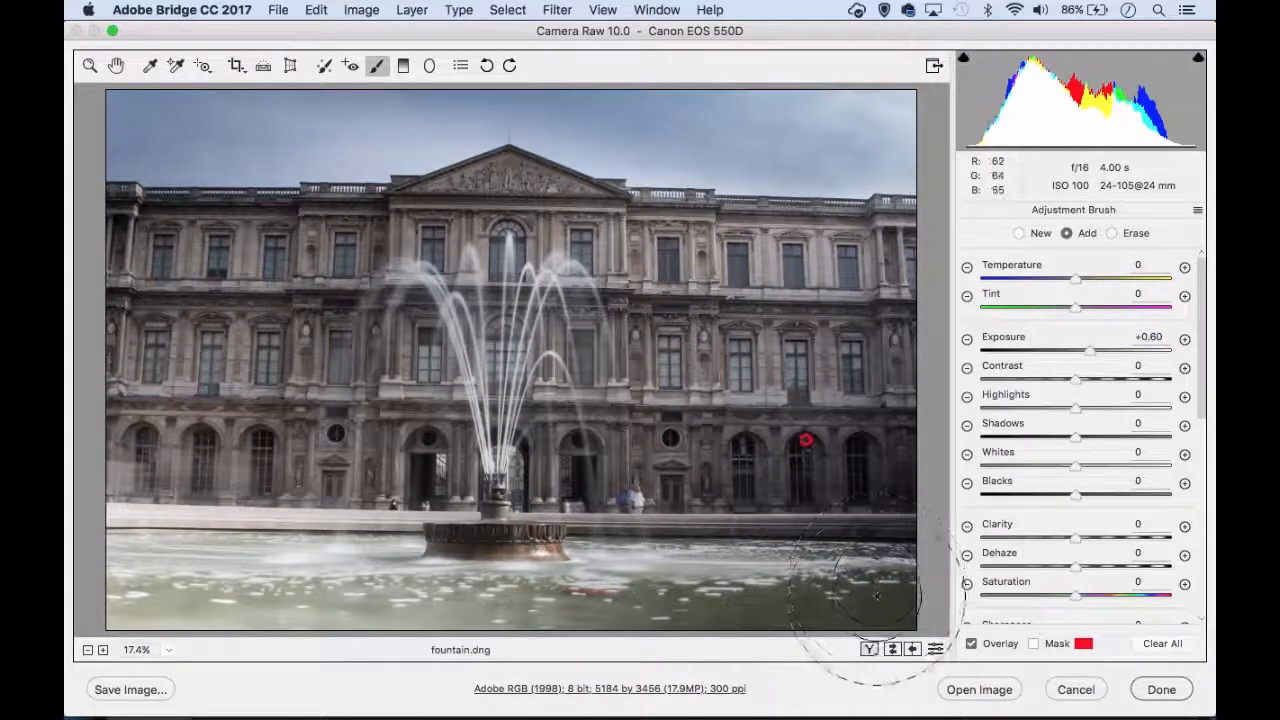
pyautogui.moveTo(871, 502); pyautogui.dragTo(867, 574)
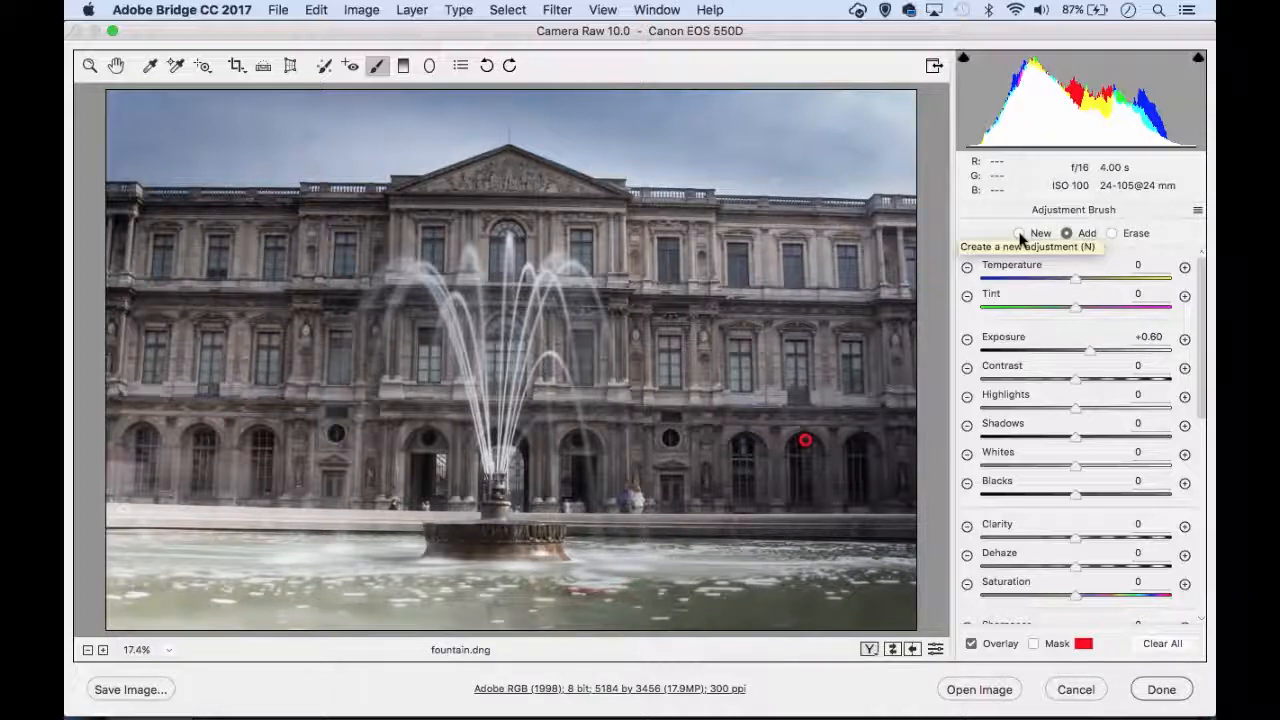
# - Start a new brush correction with Exposure -0.50 and paint it over the bright water at the photo's lower left
pyautogui.click(967, 340)
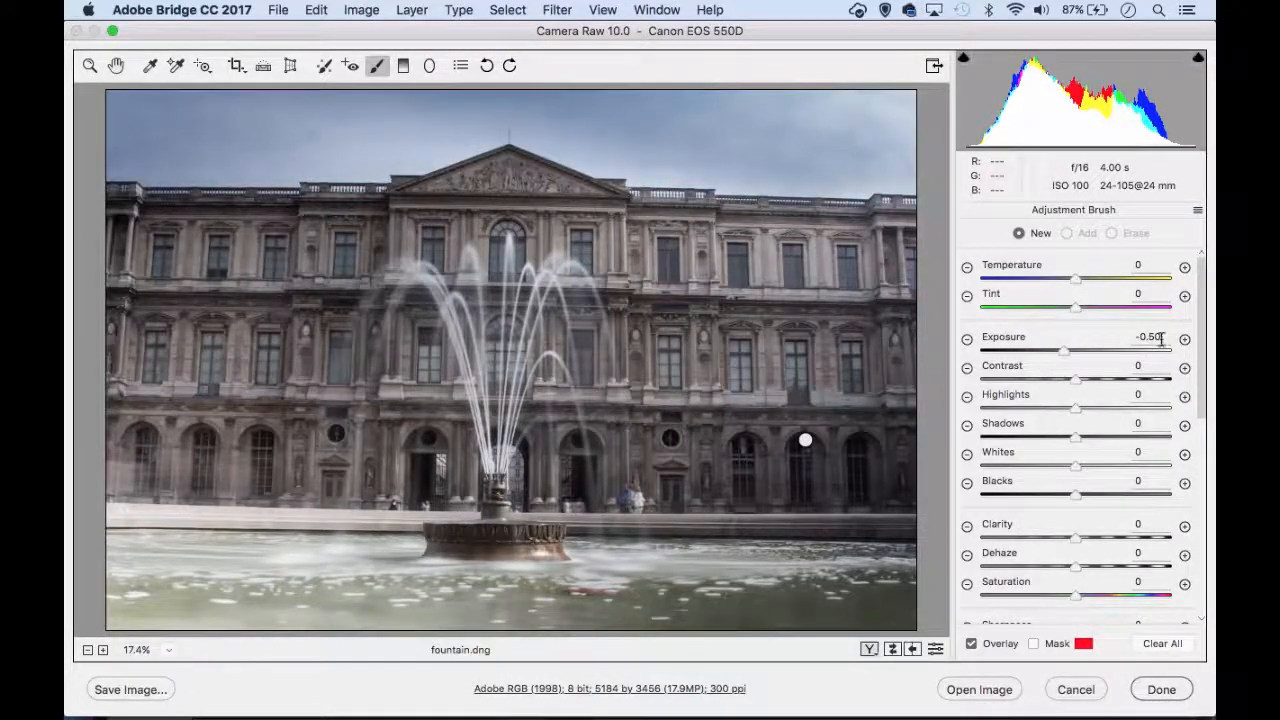
pyautogui.moveTo(450, 566)
pyautogui.mouseDown()
pyautogui.moveTo(345, 622)
pyautogui.moveTo(185, 597)
pyautogui.moveTo(118, 533)
pyautogui.moveTo(115, 582)
pyautogui.moveTo(251, 629)
pyautogui.moveTo(354, 604)
pyautogui.moveTo(453, 605)
pyautogui.moveTo(250, 614)
pyautogui.moveTo(149, 557)
pyautogui.mouseUp()
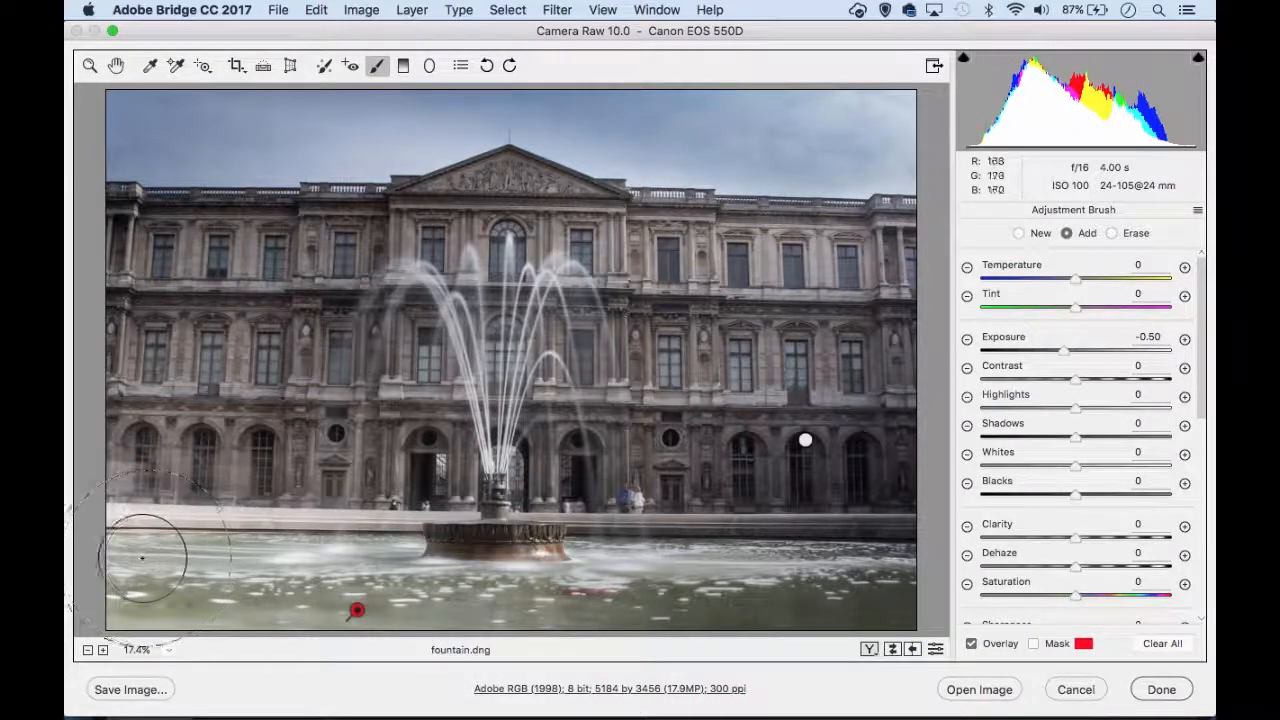
# - Finish painting the -0.50 exposure correction over the bright water, and set the building's brightening brush correction to Exposure +0.65
pyautogui.moveTo(231, 629)
pyautogui.mouseDown()
pyautogui.moveTo(155, 586)
pyautogui.moveTo(99, 507)
pyautogui.mouseUp()
pyautogui.click(356, 608)
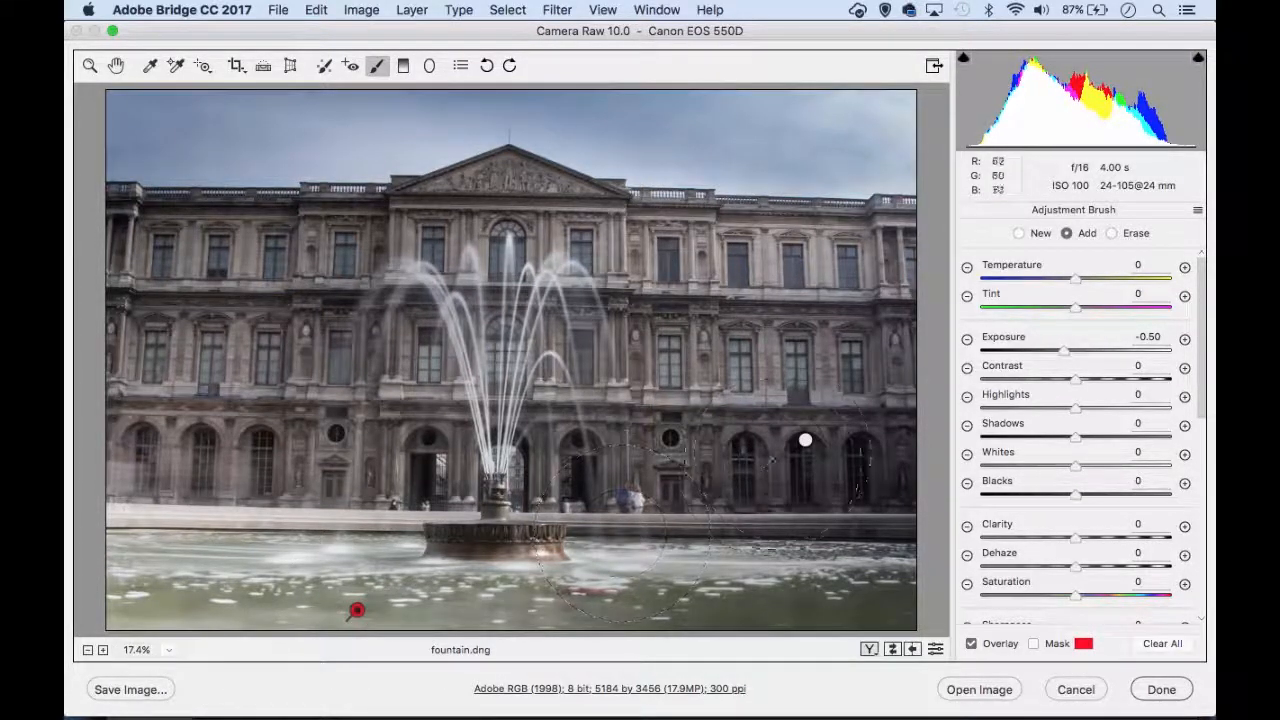
pyautogui.click(806, 442)
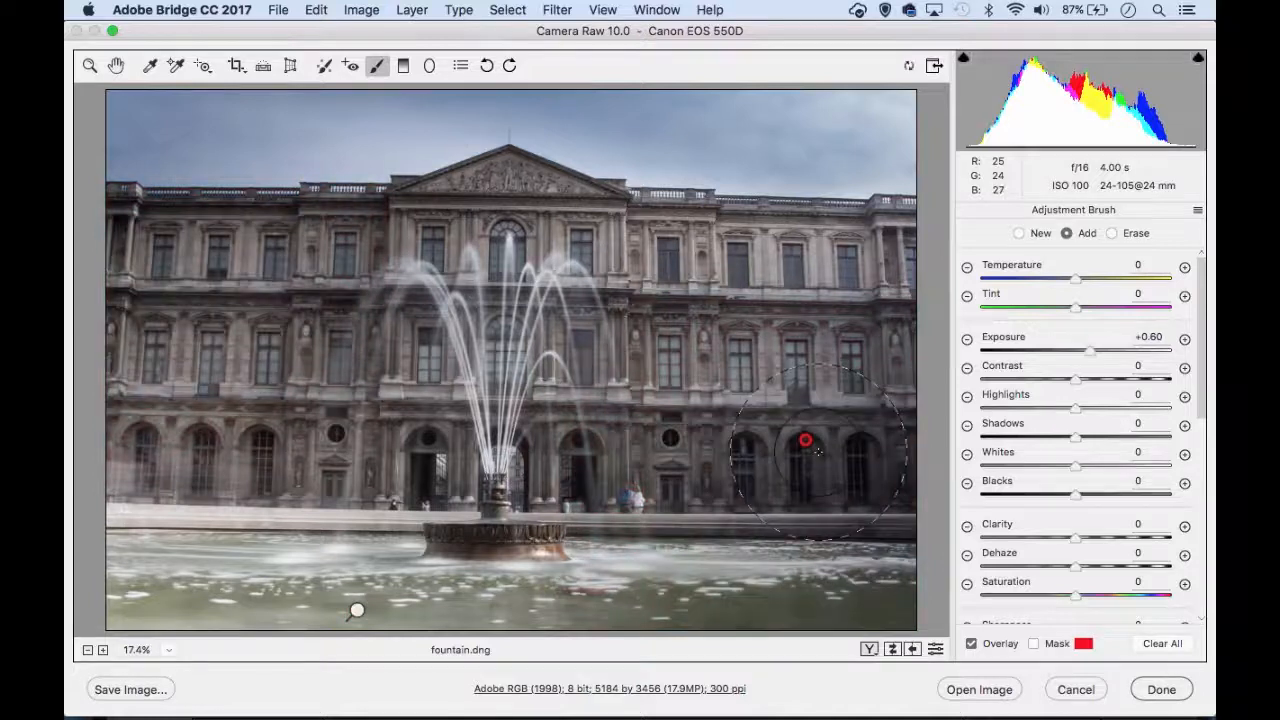
pyautogui.click(1090, 351)
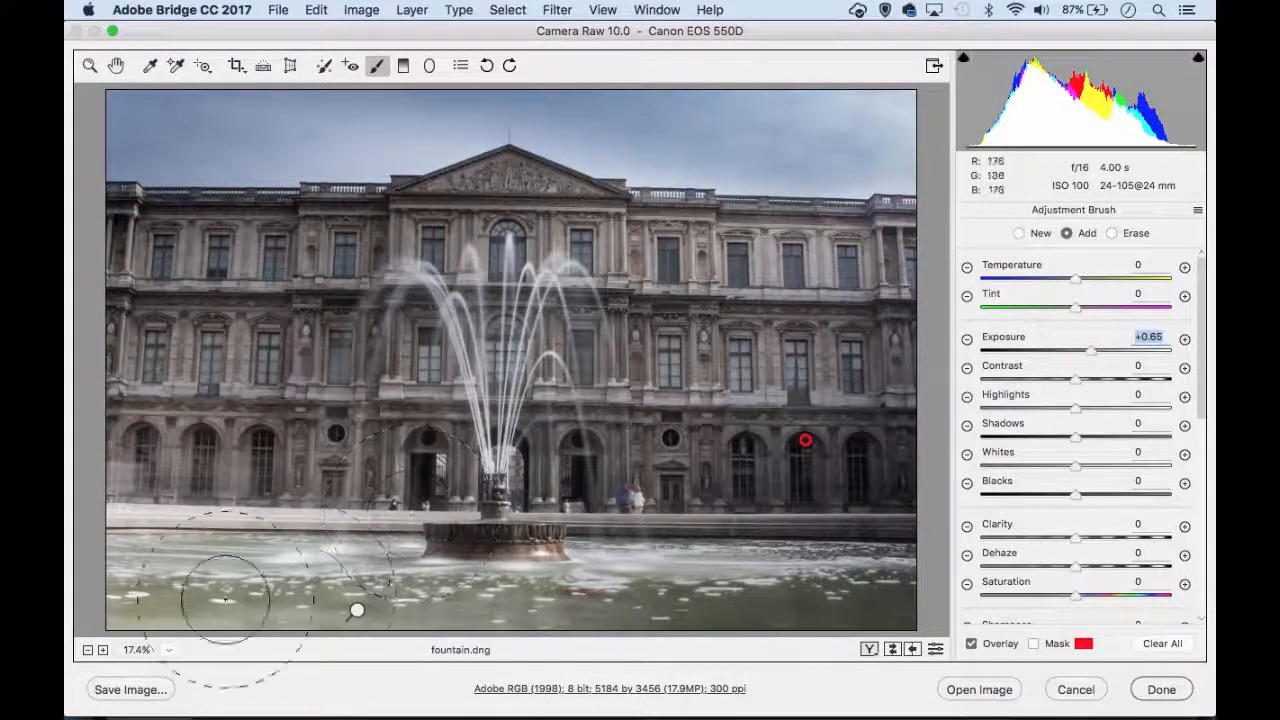
pyautogui.click(357, 611)
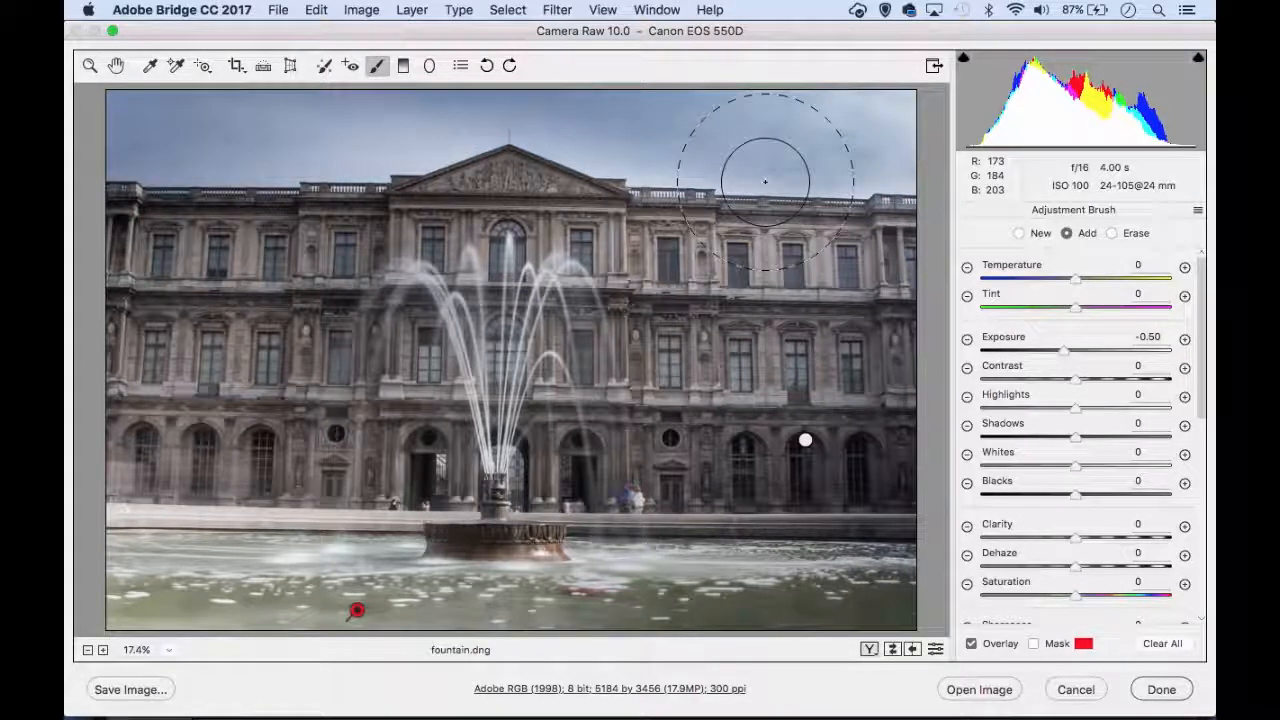
pyautogui.click(89, 66)
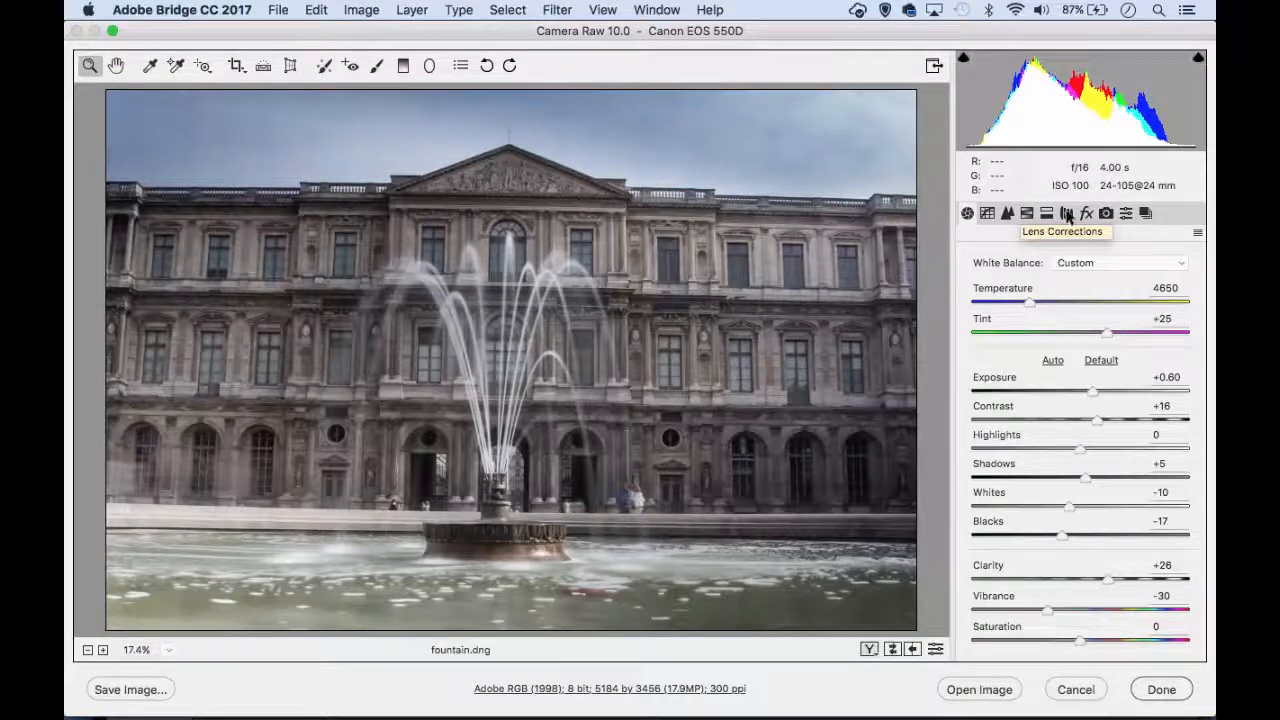
# - Enable lens profile corrections for the photo and compare the image with and without them
pyautogui.click(1067, 214)
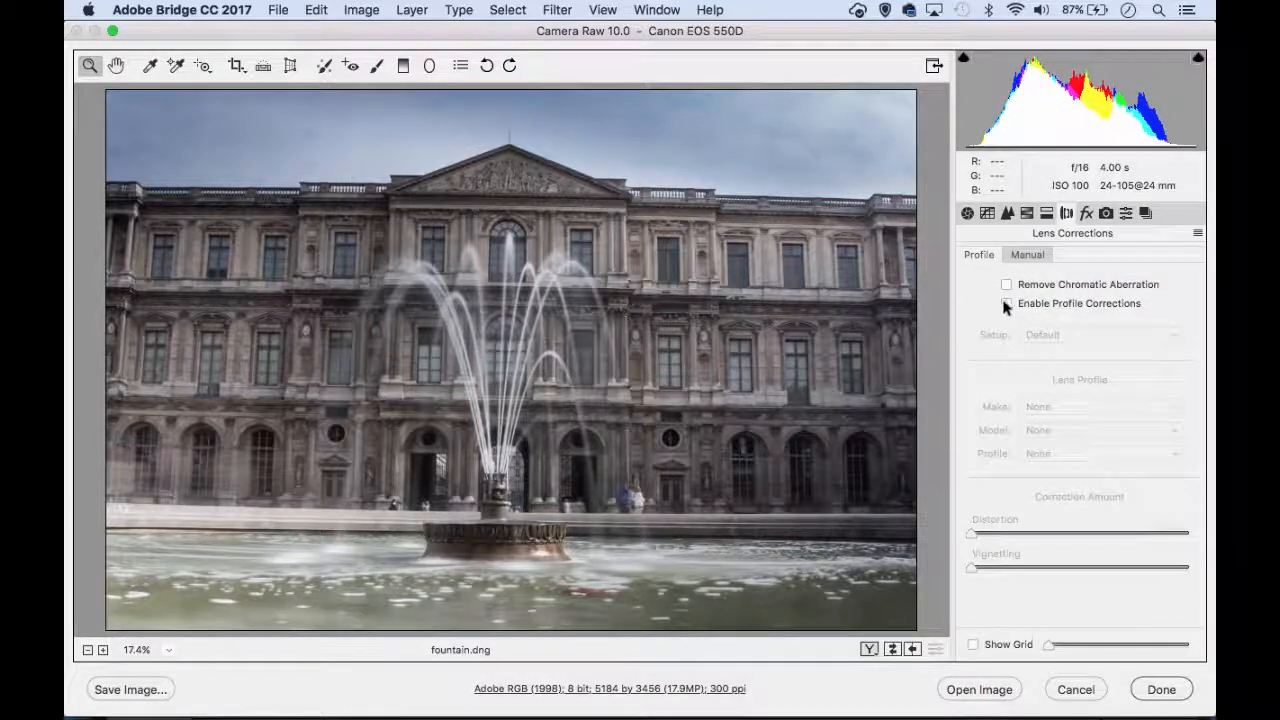
pyautogui.click(1006, 304)
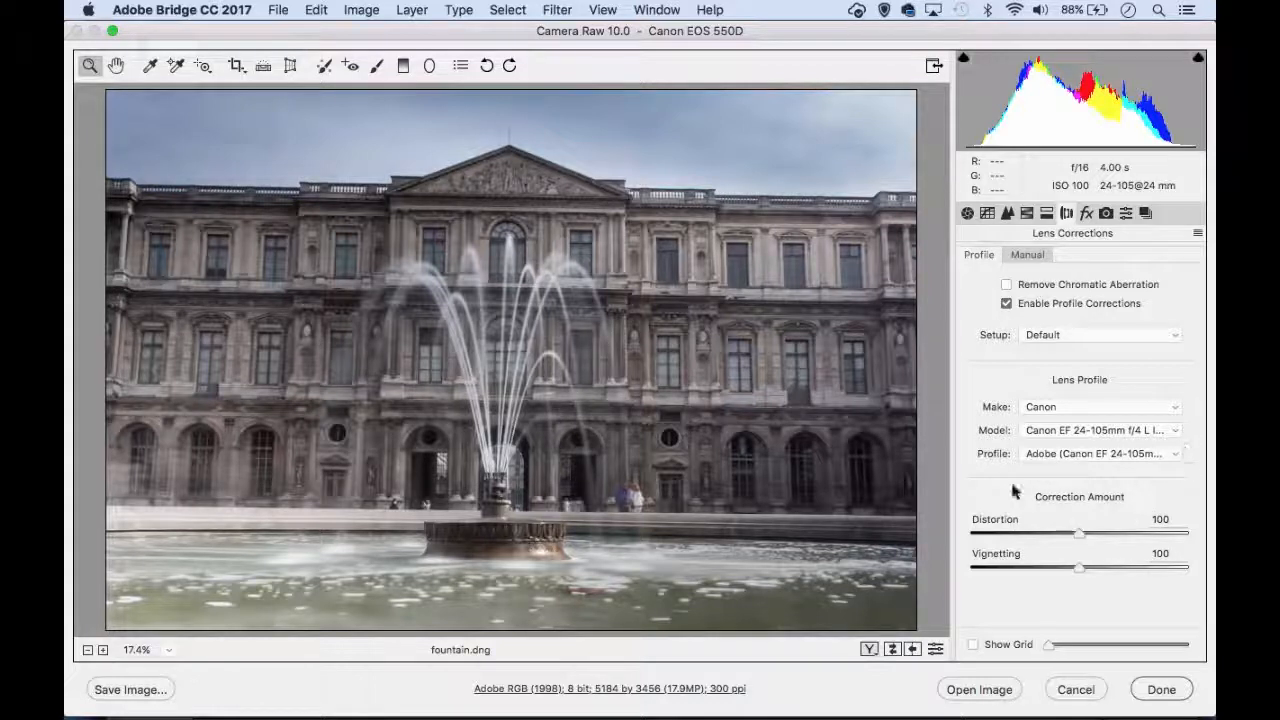
pyautogui.click(1006, 303)
pyautogui.click(1006, 303)
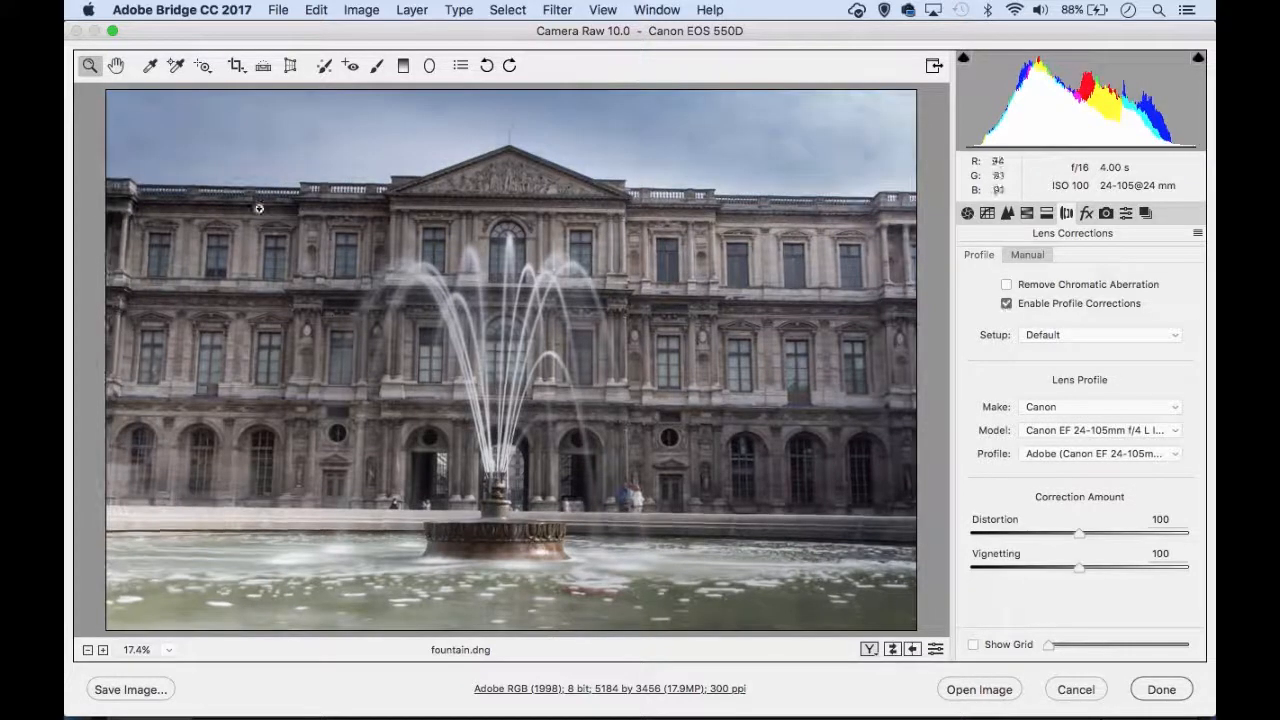
pyautogui.click(1006, 303)
pyautogui.click(1006, 303)
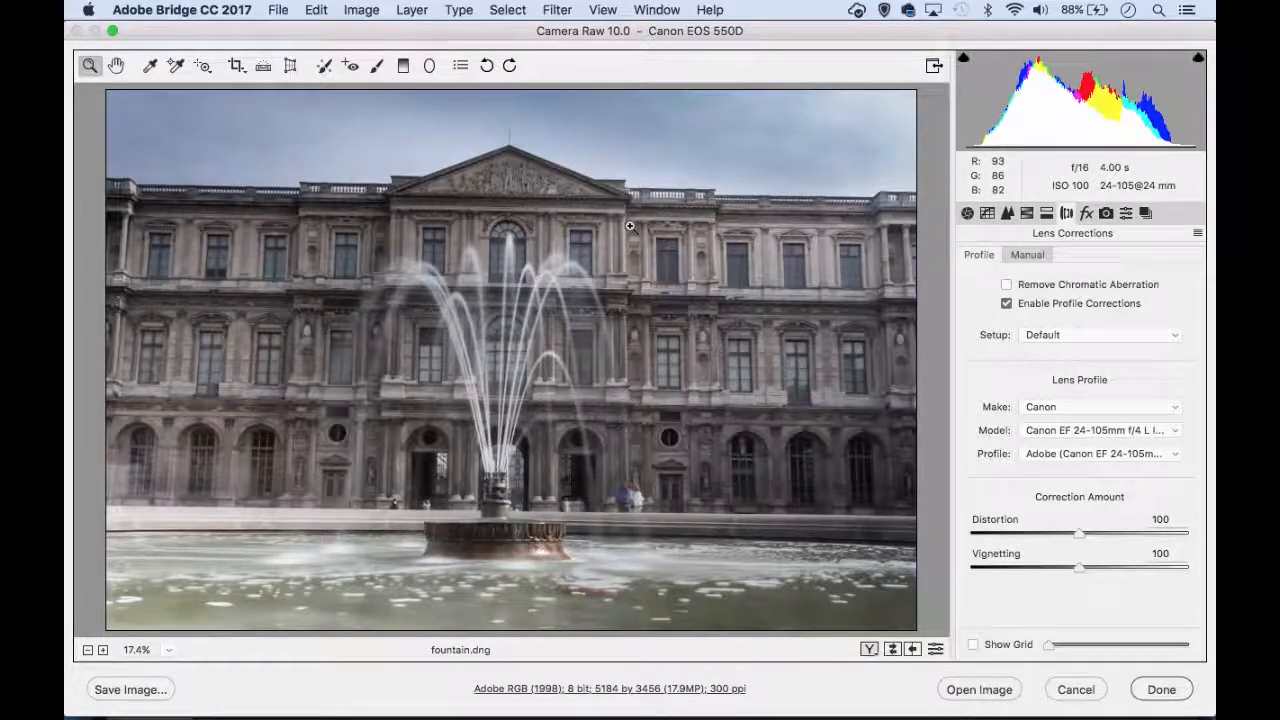
# - Straighten the photo along the building's roofline and tighten the crop around the façade and fountain to about 4707 by 3138 pixels
pyautogui.click(262, 67)
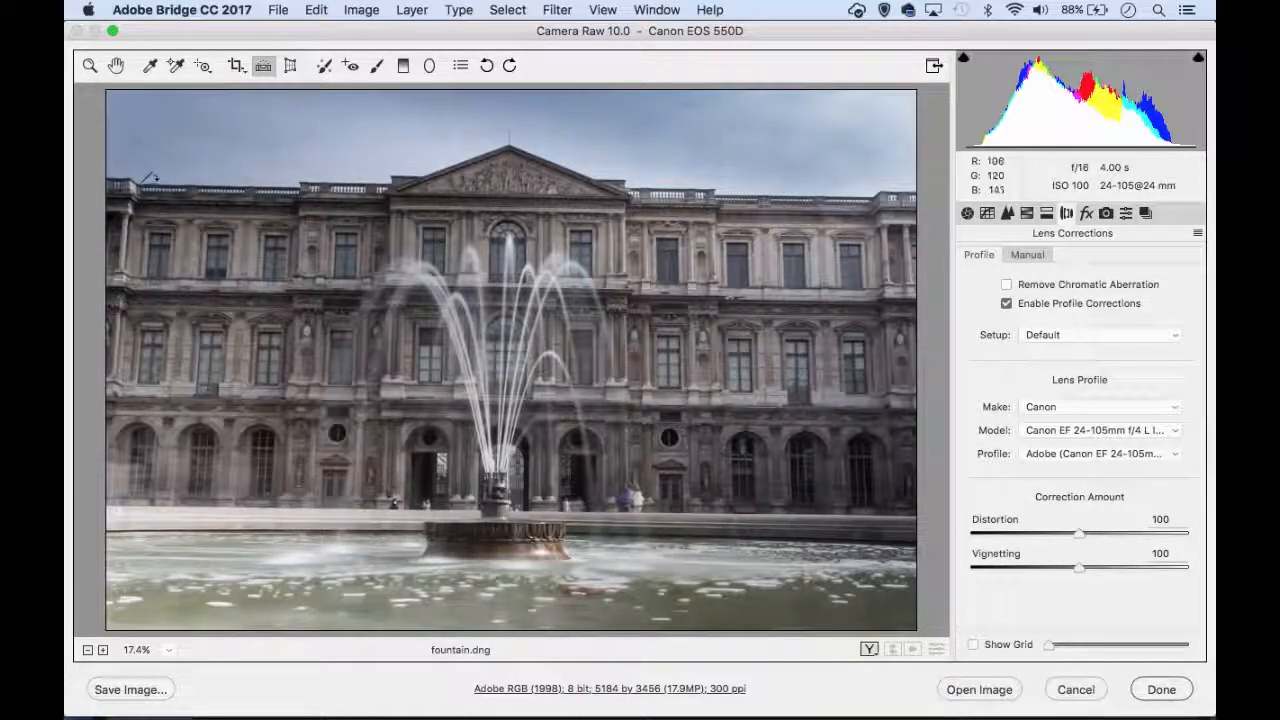
pyautogui.moveTo(145, 186); pyautogui.dragTo(880, 203)
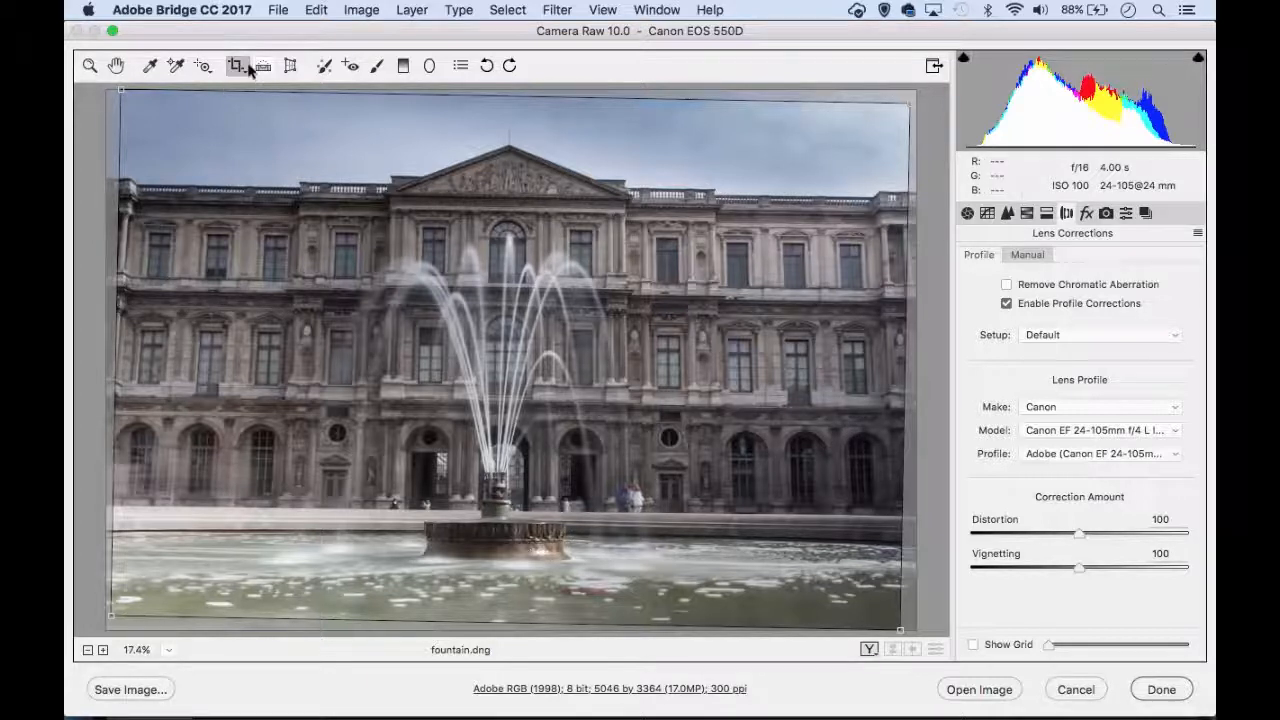
pyautogui.moveTo(908, 104); pyautogui.dragTo(873, 127)
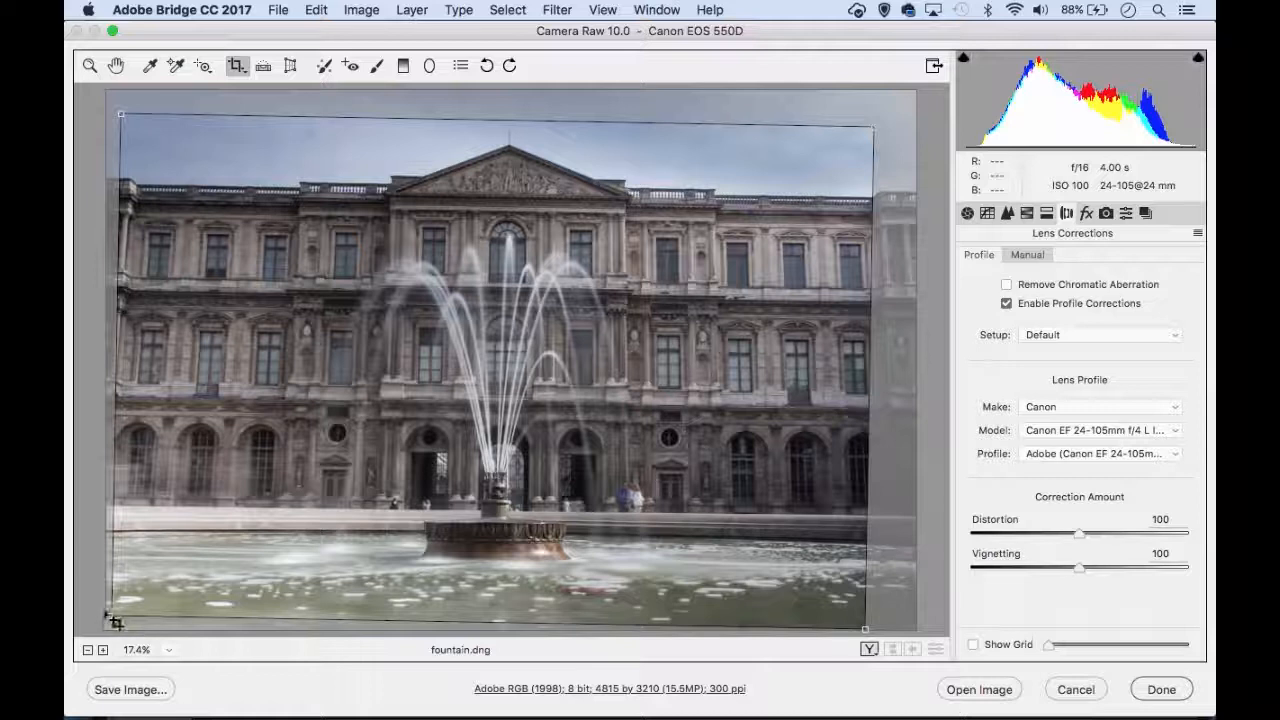
pyautogui.moveTo(115, 622); pyautogui.dragTo(126, 603)
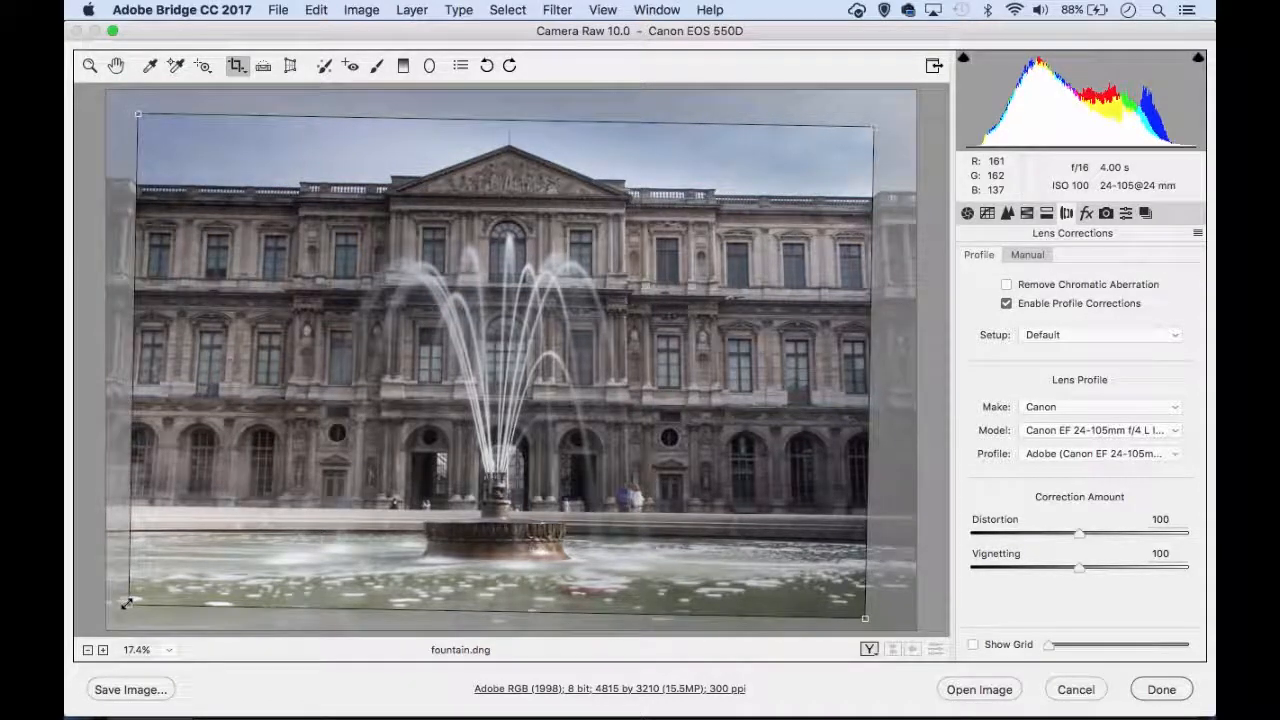
pyautogui.moveTo(600, 523); pyautogui.dragTo(595, 510)
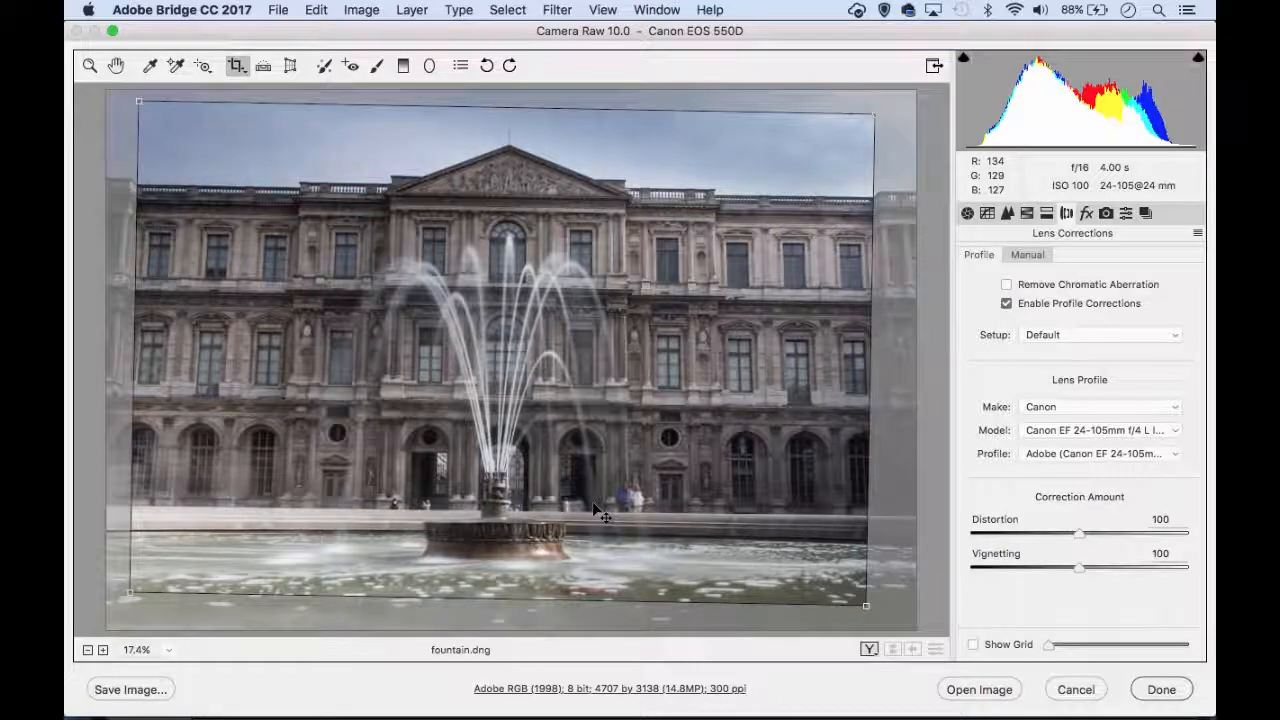
pyautogui.press('z')
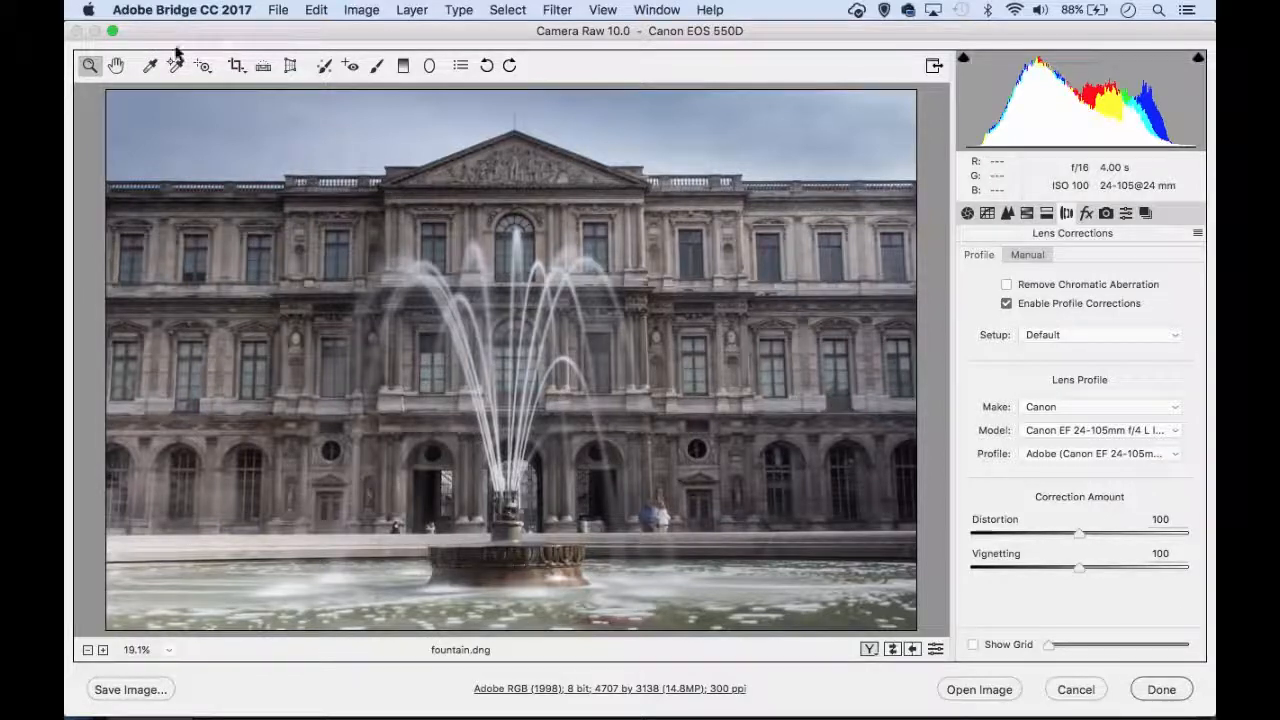
# - Compare the Auto, Level and Vertical Upright perspective corrections on the building and apply Level
pyautogui.click(290, 66)
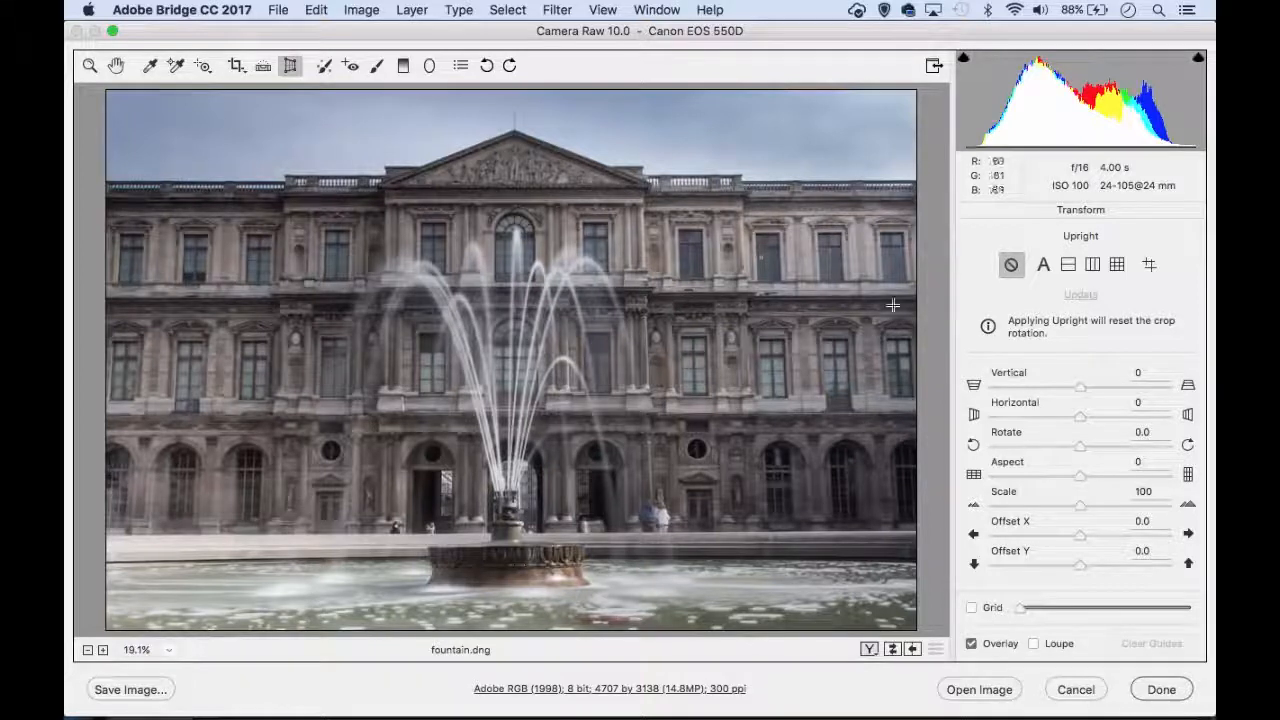
pyautogui.click(1043, 265)
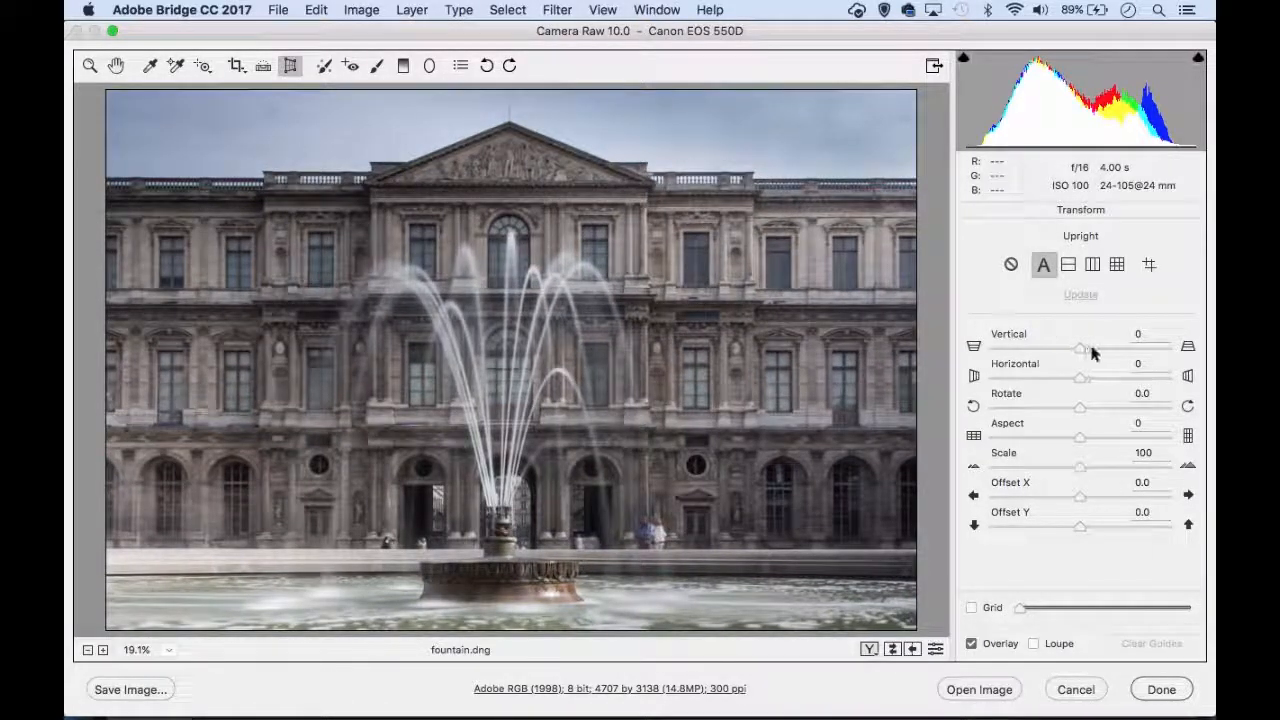
pyautogui.click(1068, 266)
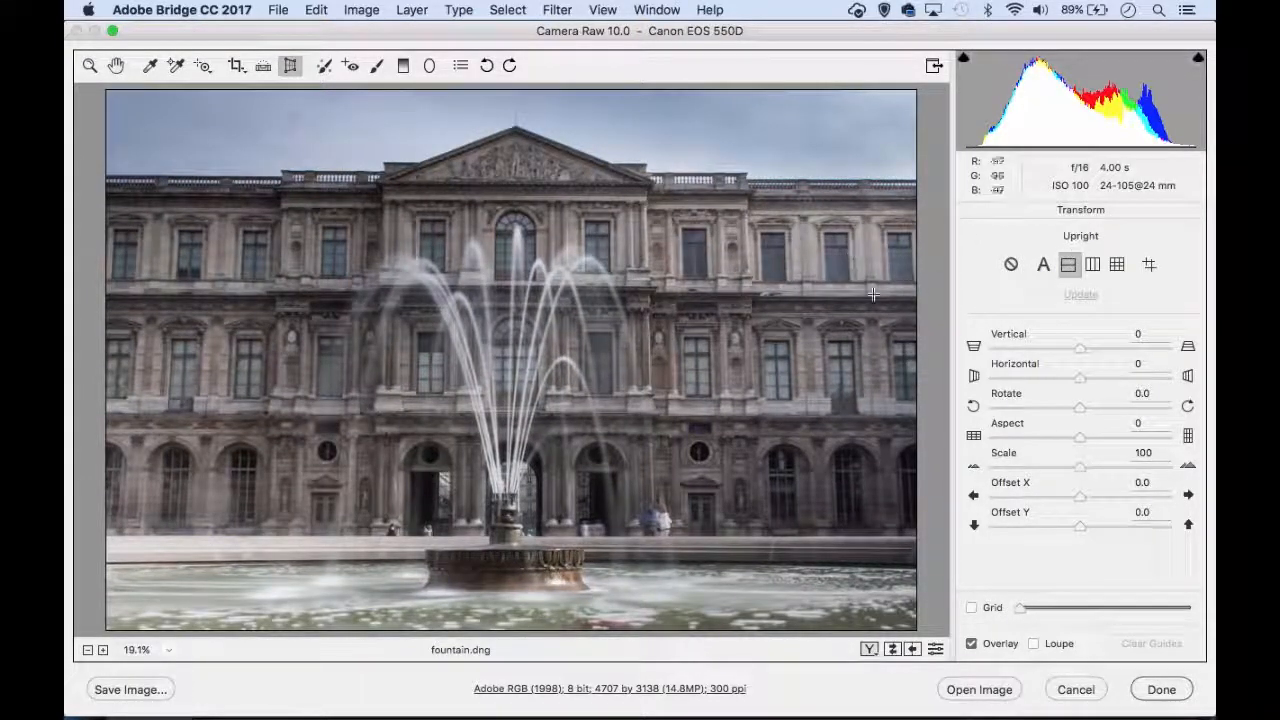
pyautogui.click(1092, 266)
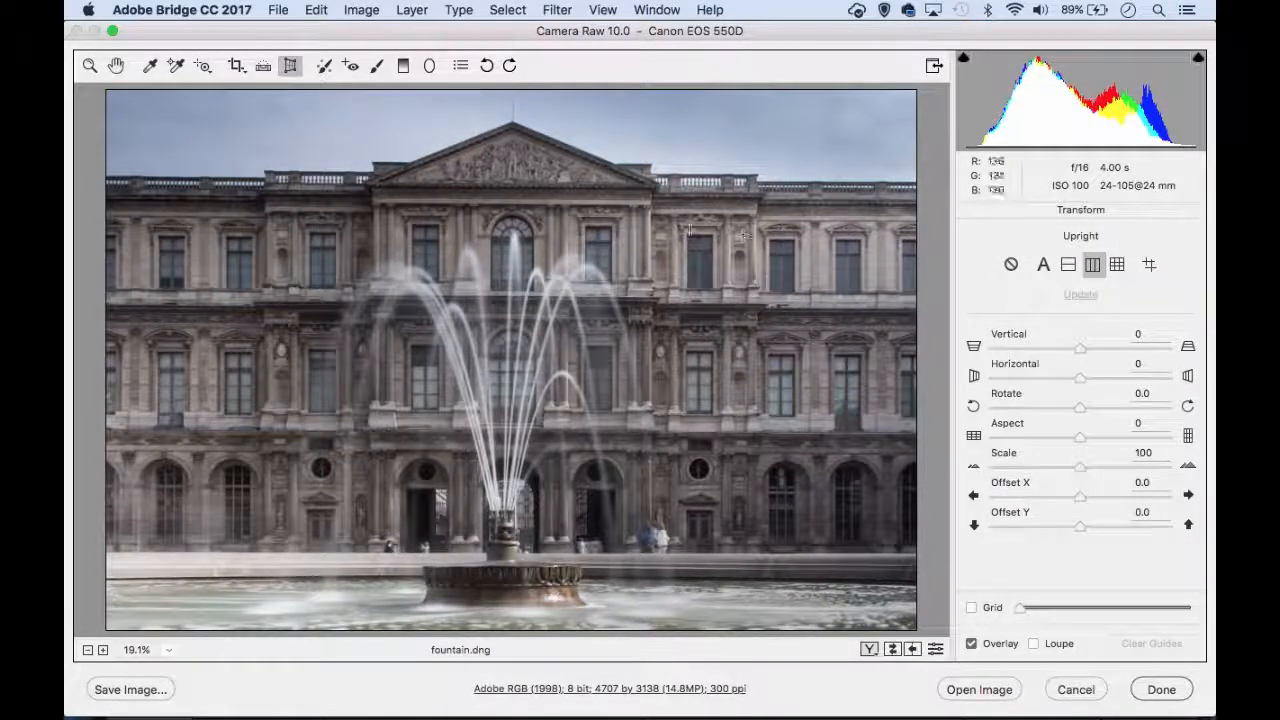
pyautogui.click(1067, 268)
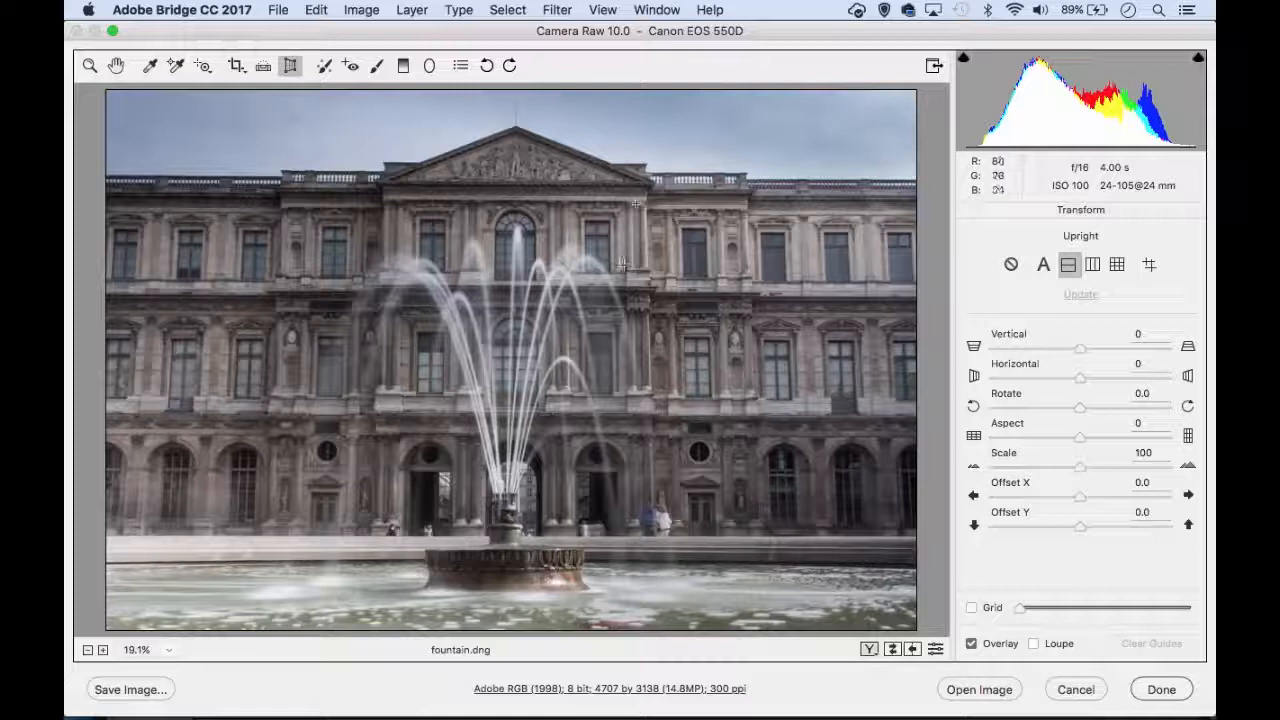
pyautogui.click(1040, 265)
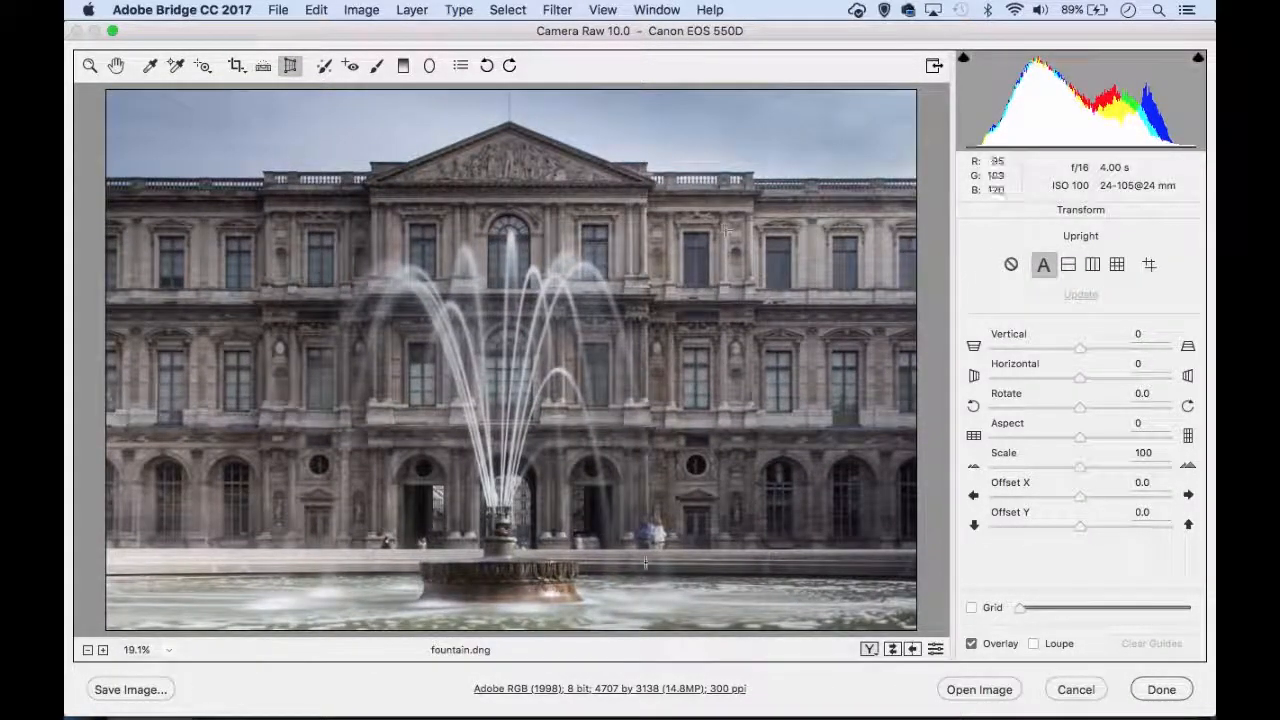
pyautogui.click(1066, 272)
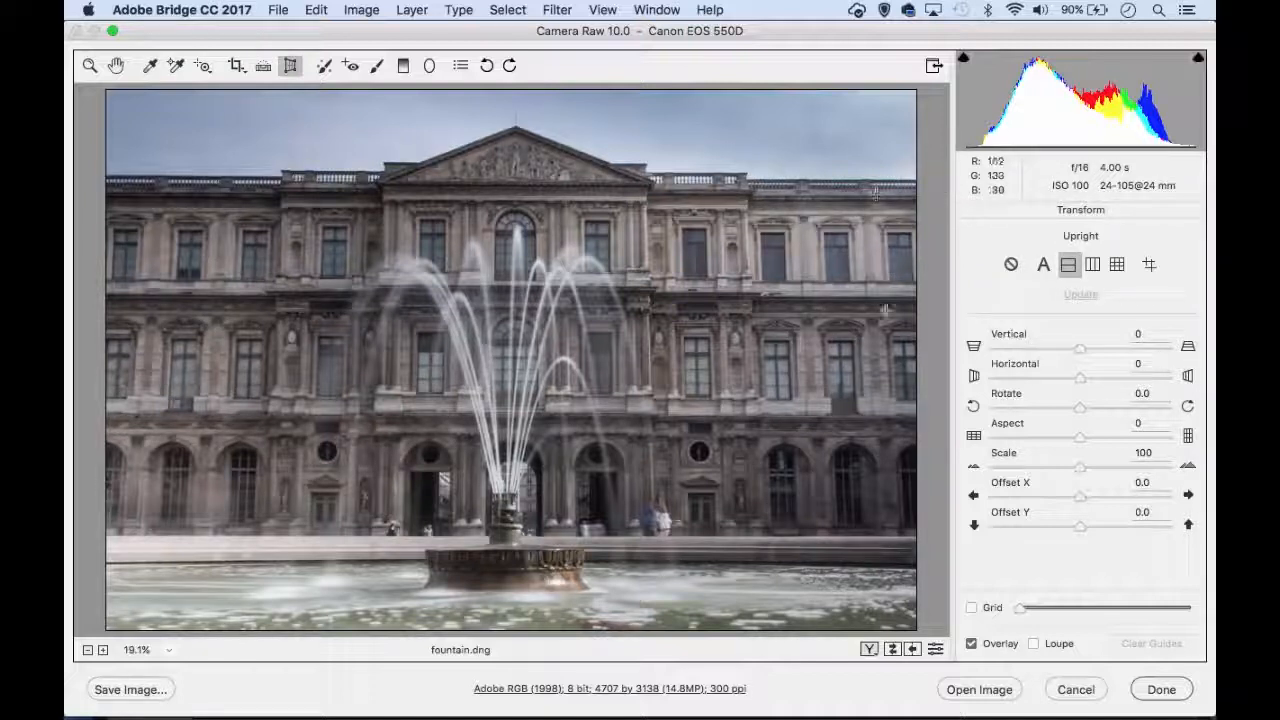
pyautogui.click(89, 66)
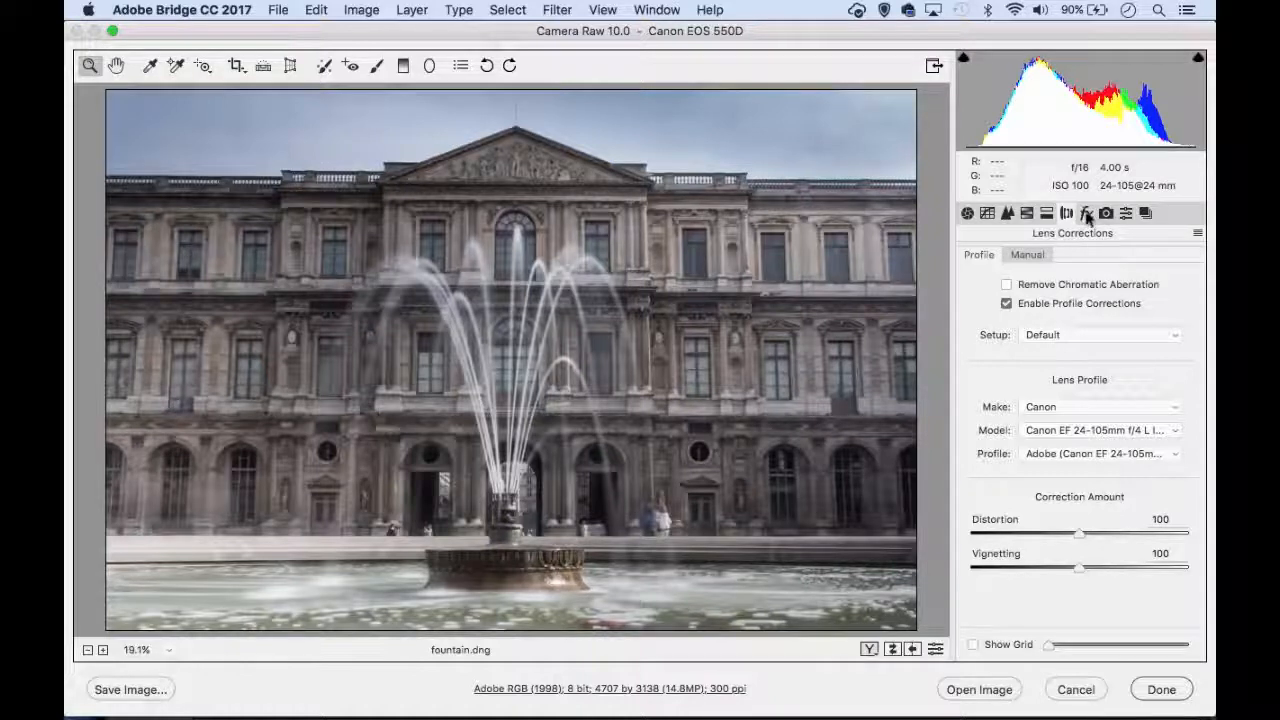
# - Darken the photo's edges with a Highlight Priority post-crop vignette at Amount -17
pyautogui.click(1087, 214)
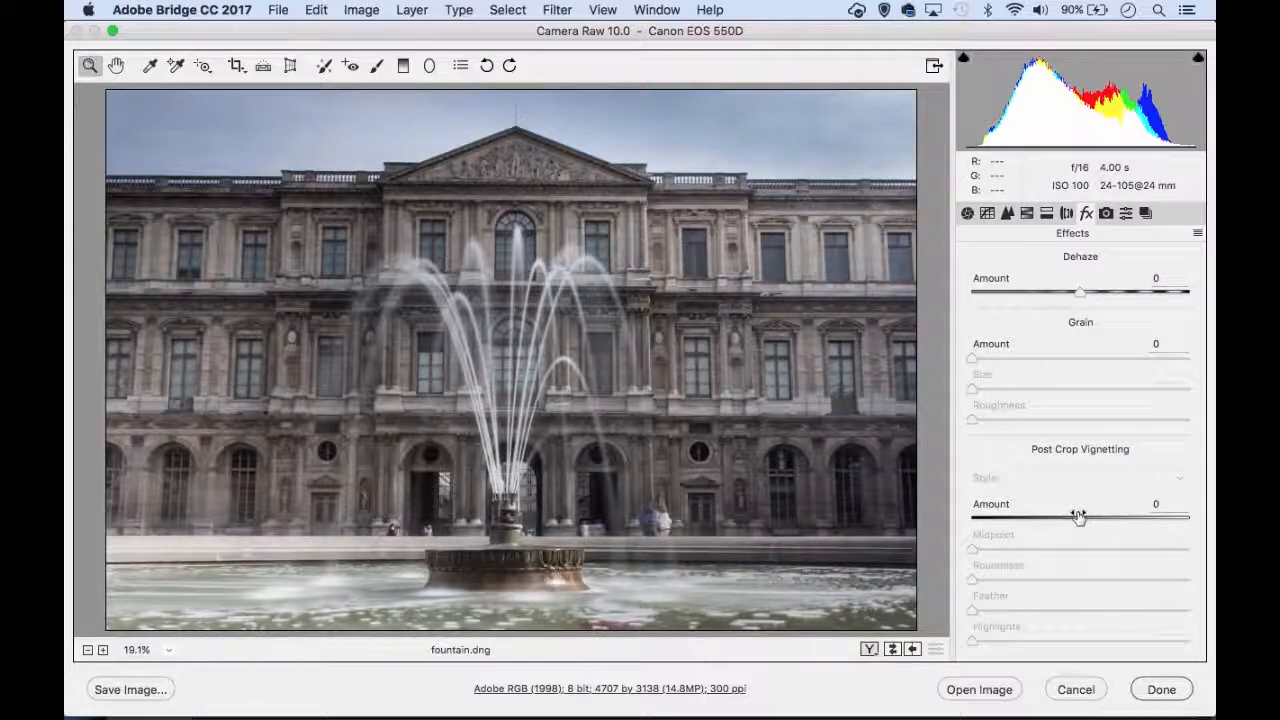
pyautogui.moveTo(1080, 520)
pyautogui.mouseDown()
pyautogui.moveTo(1054, 529)
pyautogui.moveTo(1065, 522)
pyautogui.mouseUp()
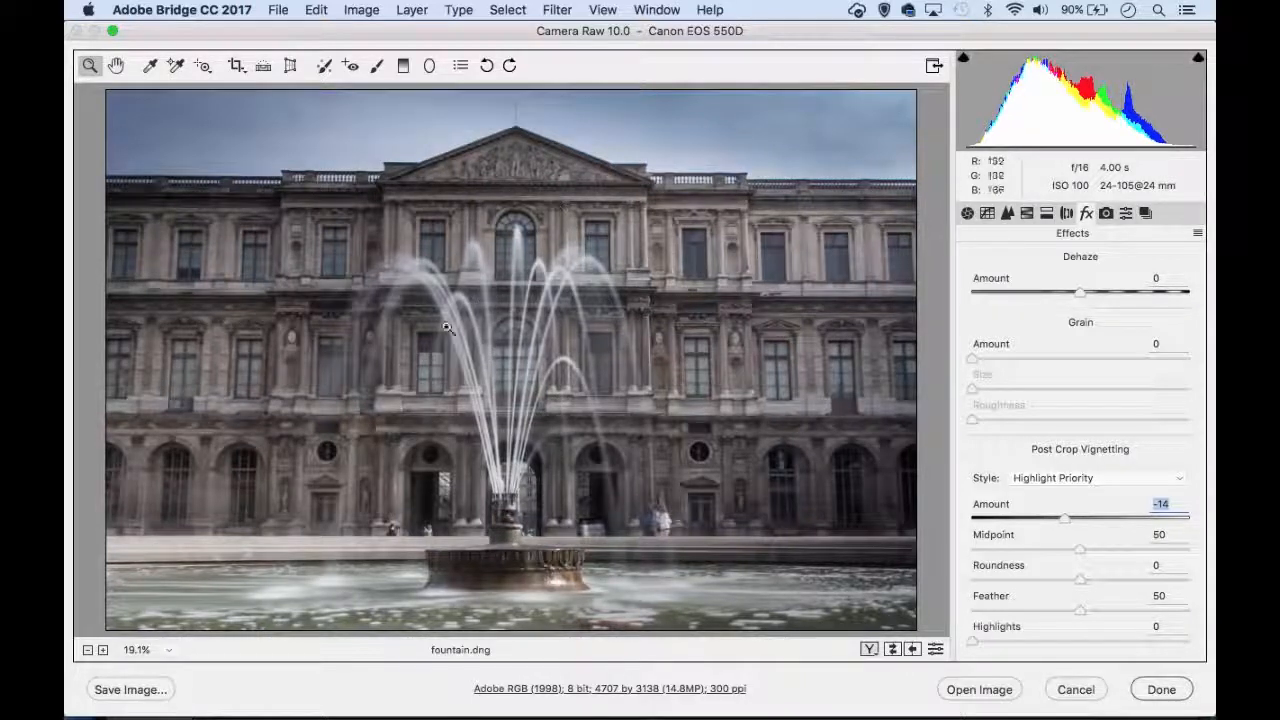
pyautogui.moveTo(1068, 524); pyautogui.dragTo(1066, 523)
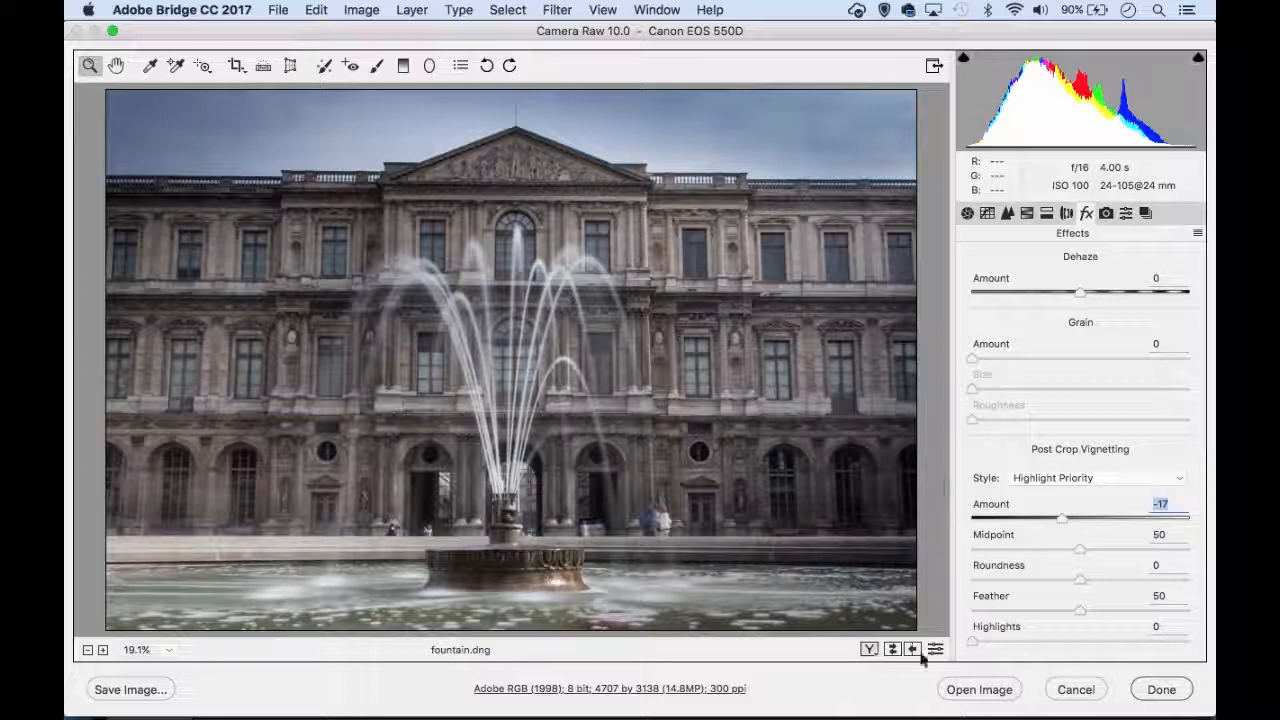
# - Compare the original and edited photo in the side-by-side and split before/after views, and return to the single view
pyautogui.click(869, 651)
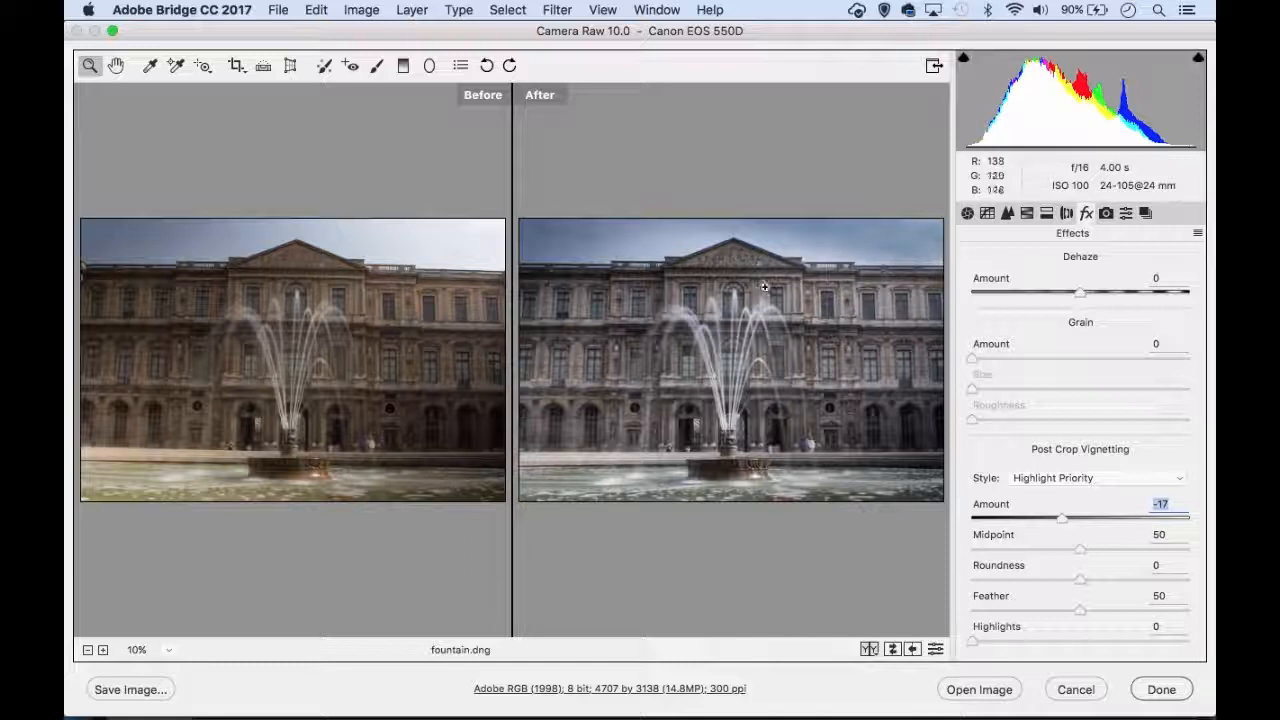
pyautogui.click(869, 649)
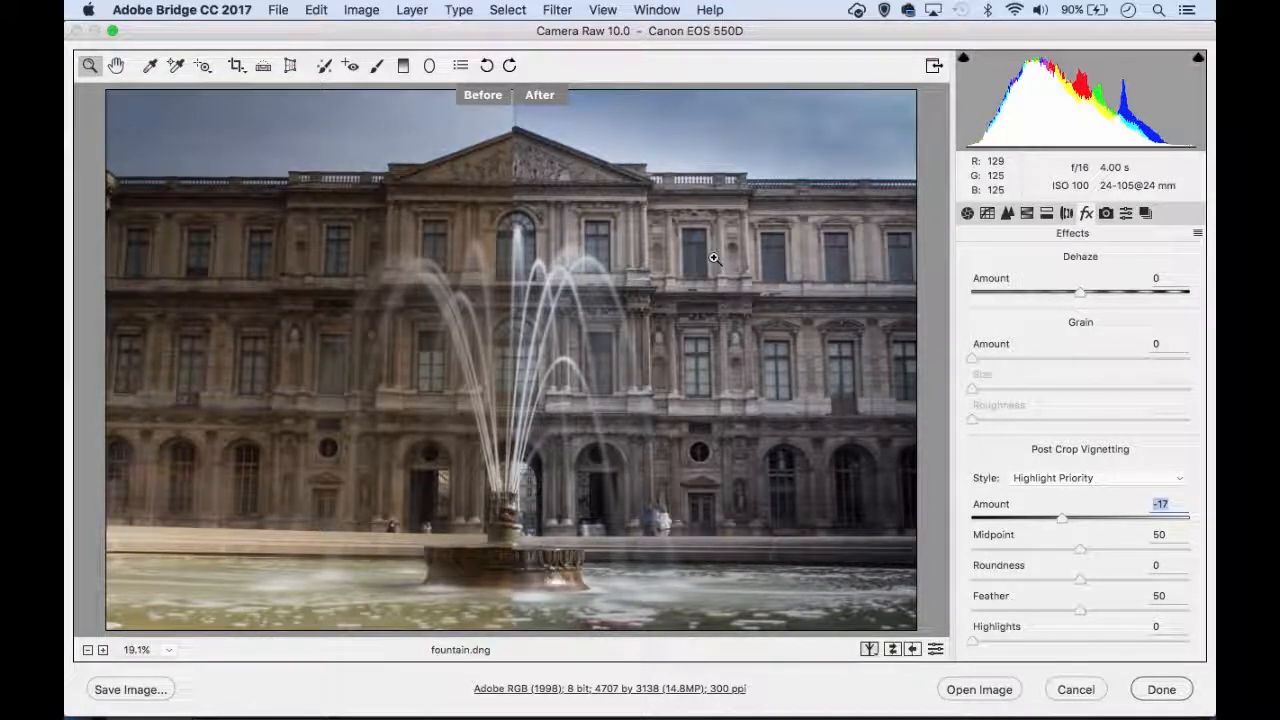
pyautogui.click(869, 650)
pyautogui.click(869, 650)
pyautogui.click(869, 650)
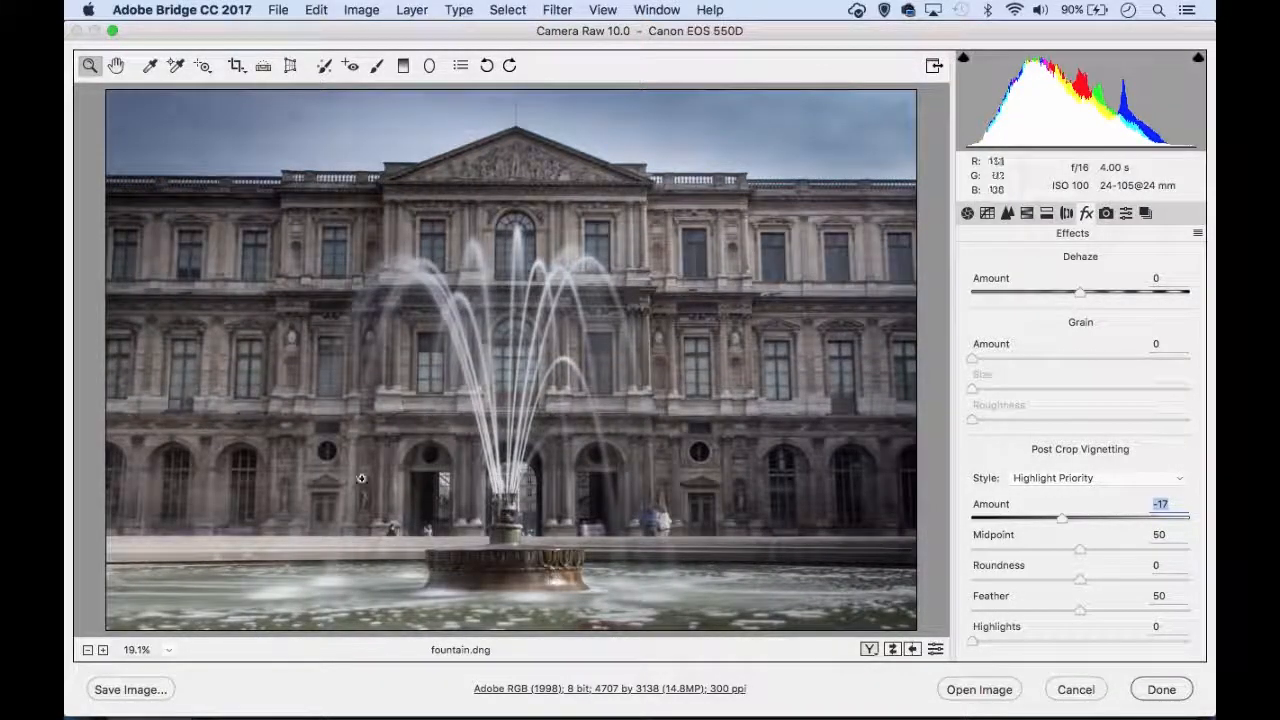
# - Review the file extension choices in the image save options and close them without saving
pyautogui.click(137, 693)
pyautogui.click(476, 307)
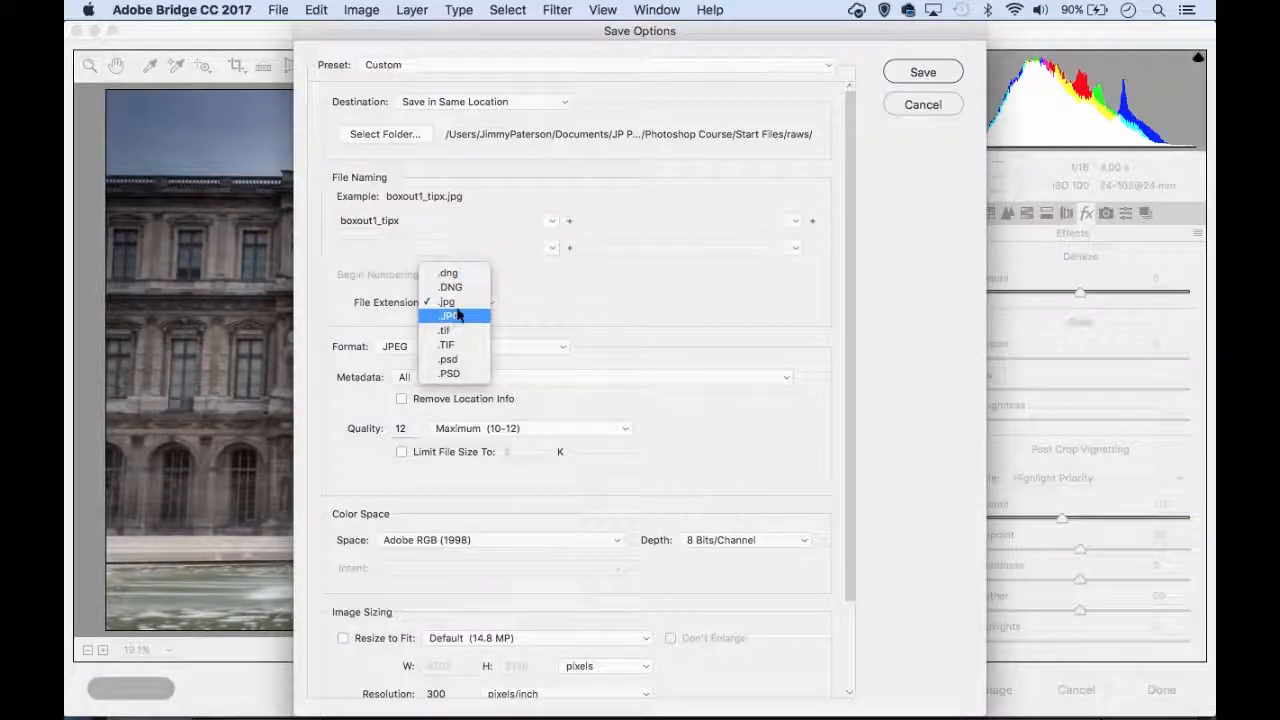
pyautogui.click(531, 297)
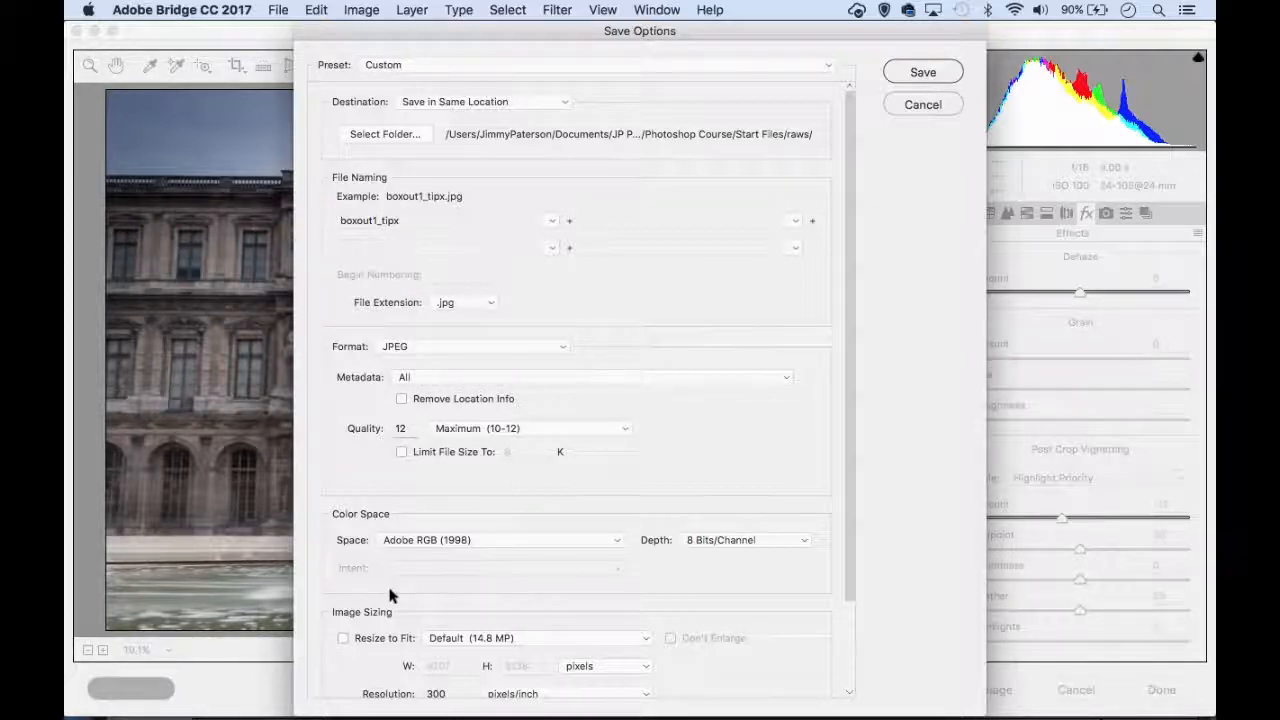
pyautogui.click(925, 104)
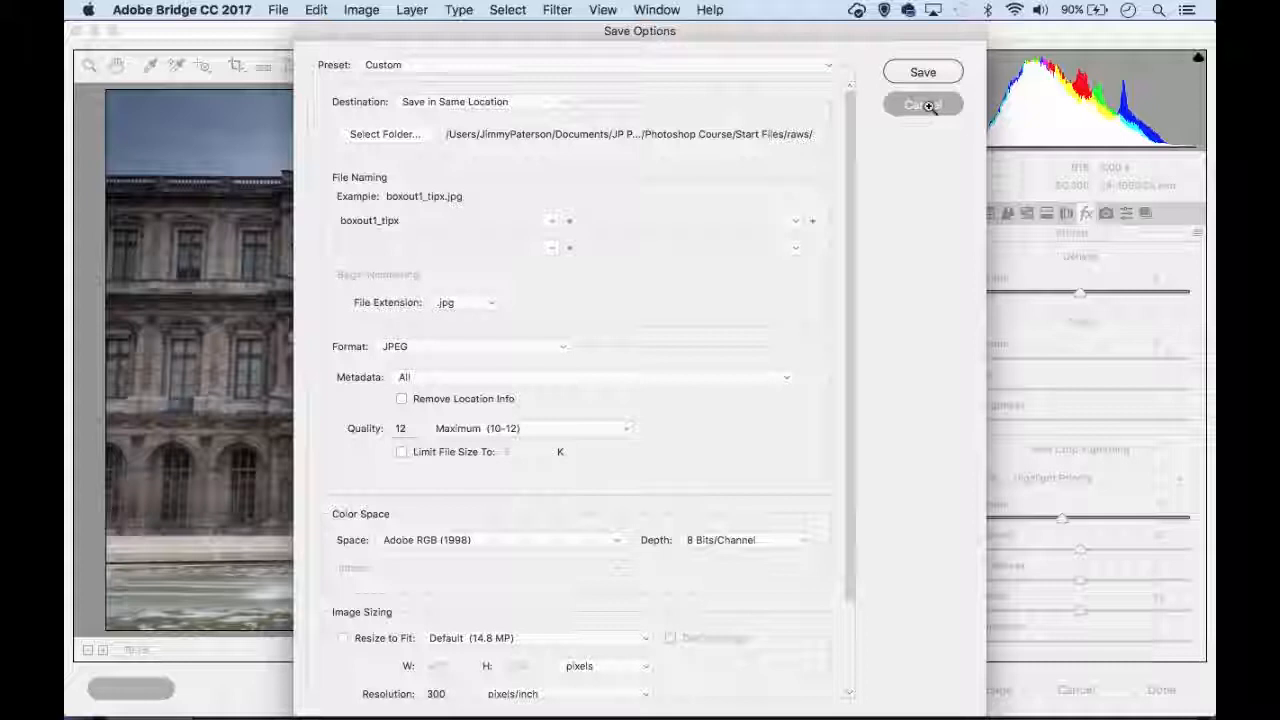